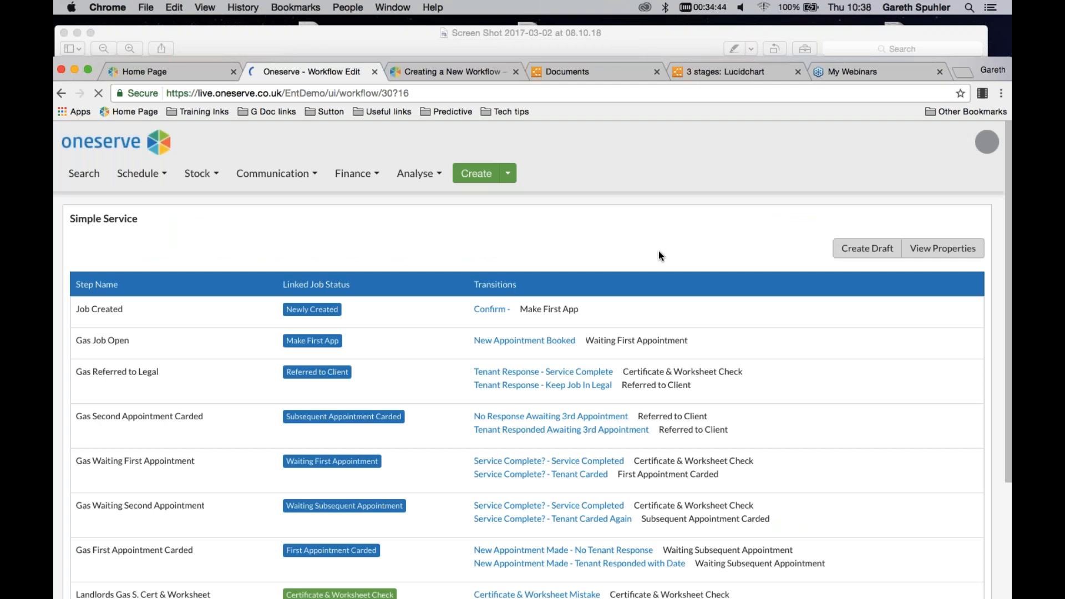
Examine the Simple Service workflow's steps, linked job statuses and transitions from Job Created through Invoiced
scroll(652, 256, down, 1)
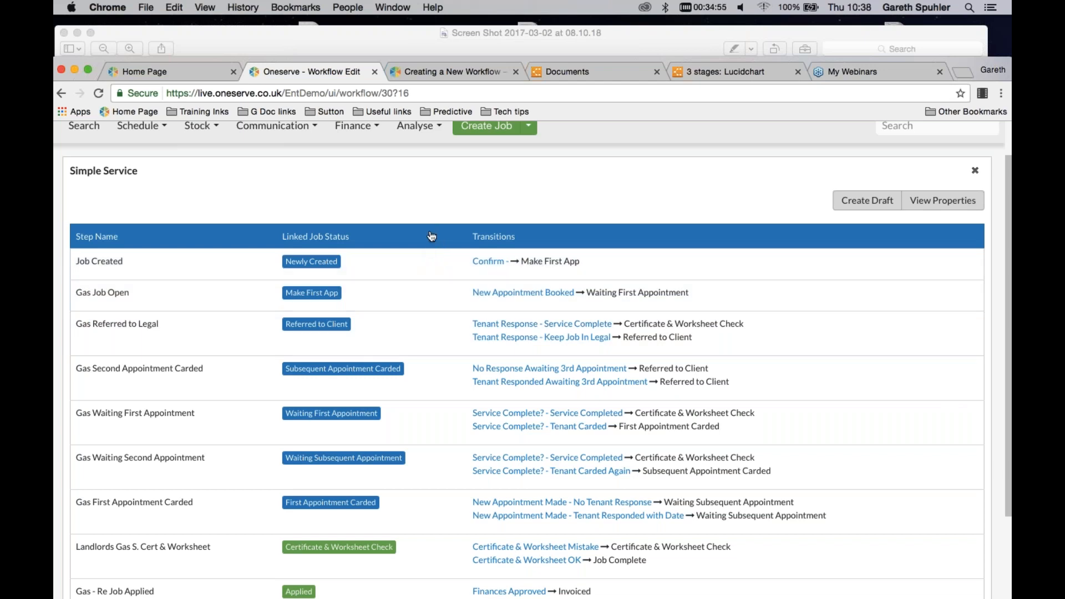
scroll(432, 236, down, 1)
scroll(432, 237, down, 1)
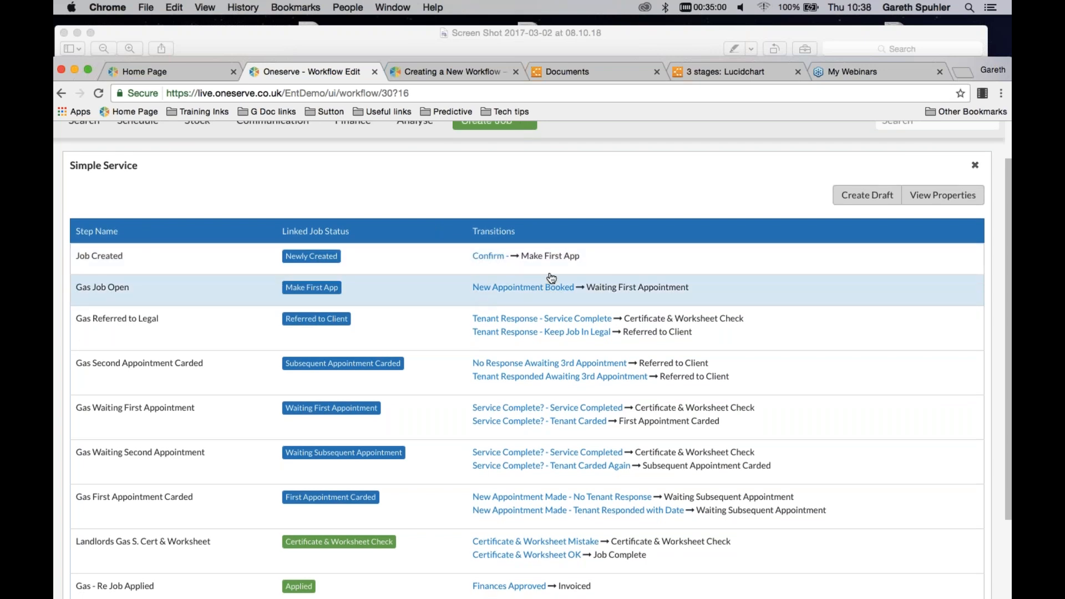
scroll(539, 279, down, 1)
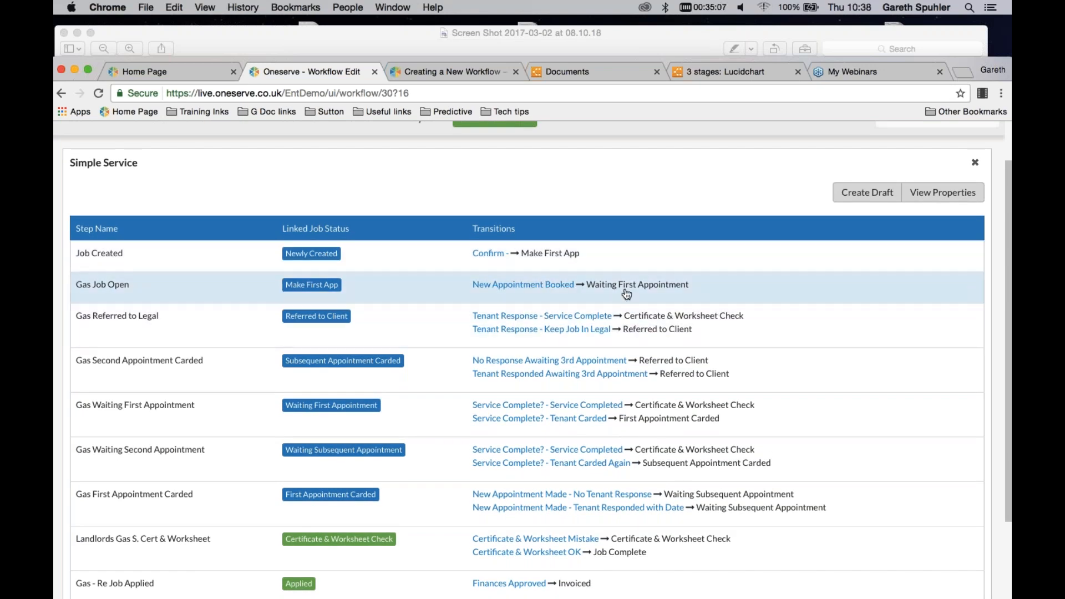
scroll(666, 304, down, 1)
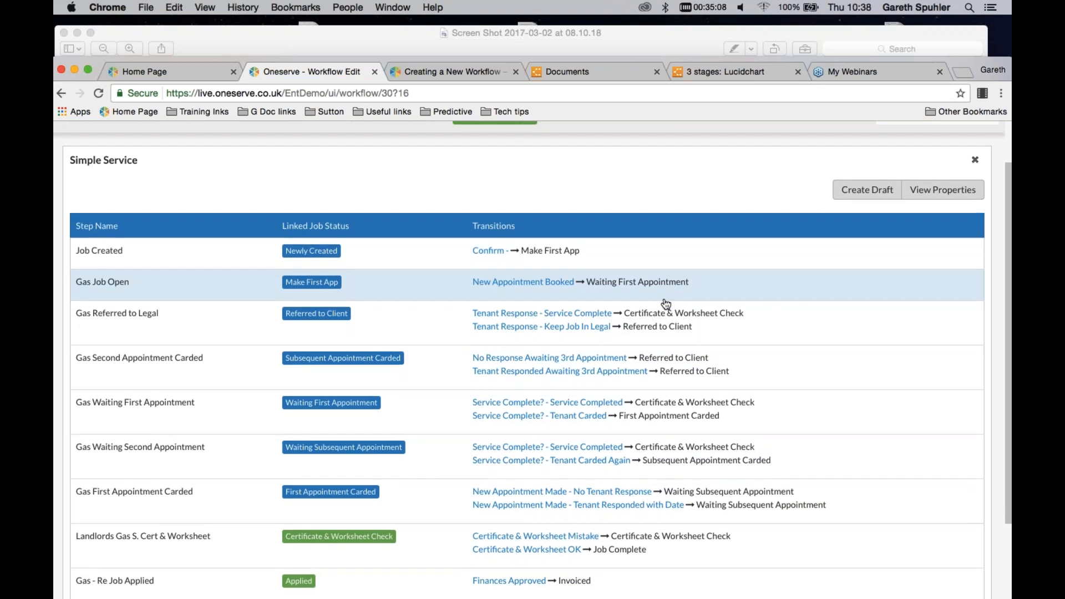
scroll(660, 310, down, 1)
scroll(655, 318, down, 5)
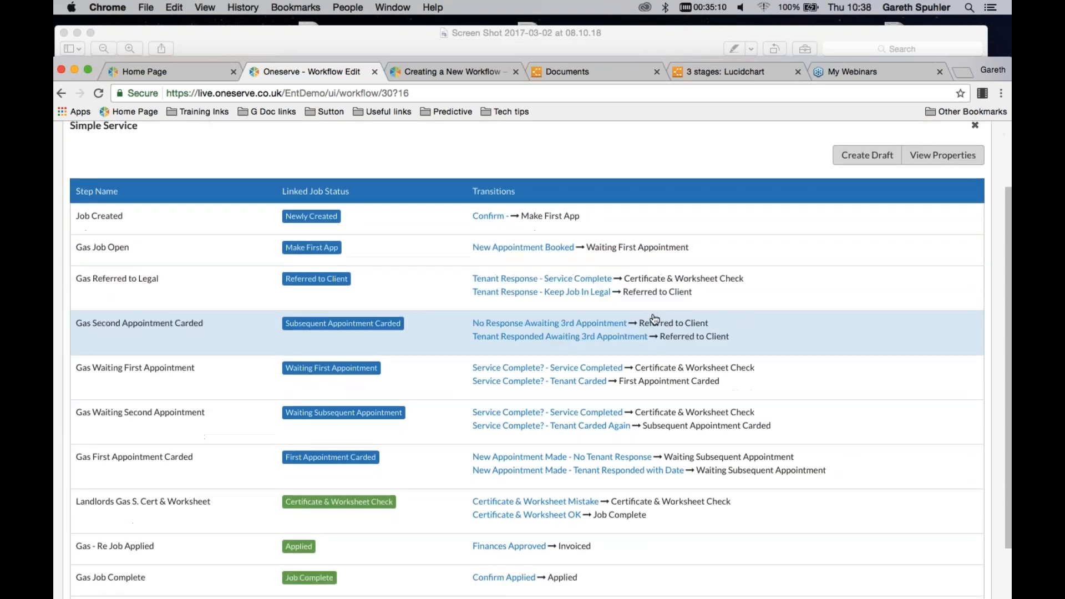
scroll(655, 319, down, 3)
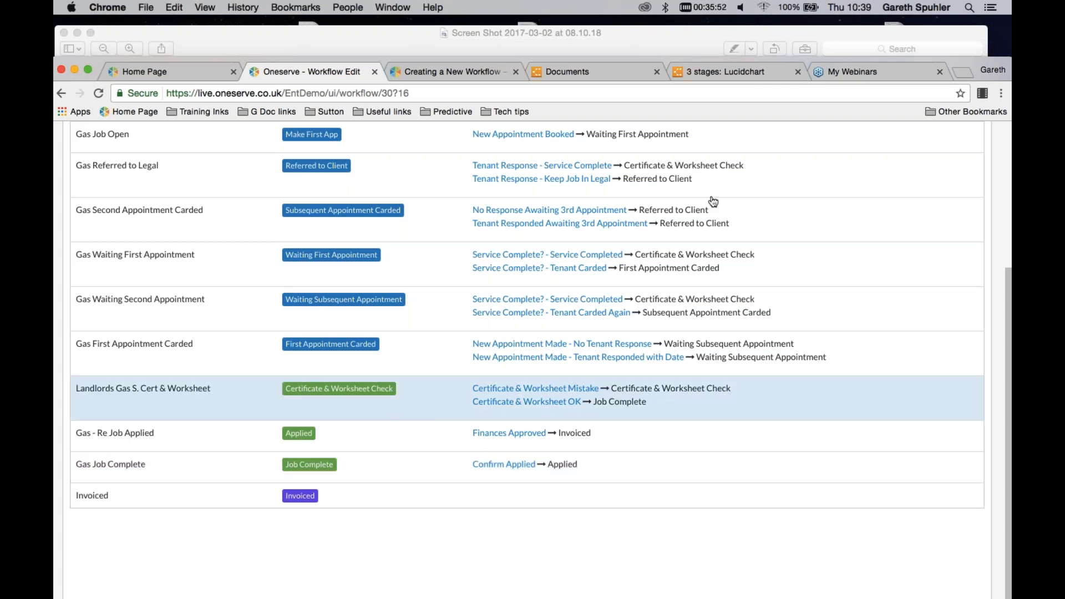
scroll(732, 222, up, 1)
scroll(732, 222, up, 5)
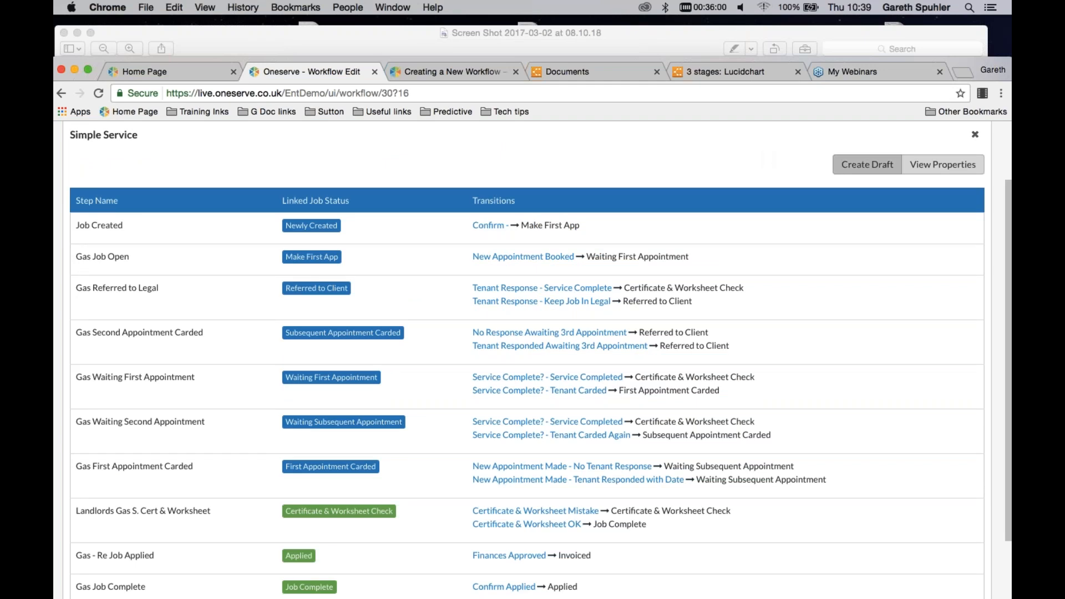
Create an editable draft of the Simple Service workflow
click(853, 168)
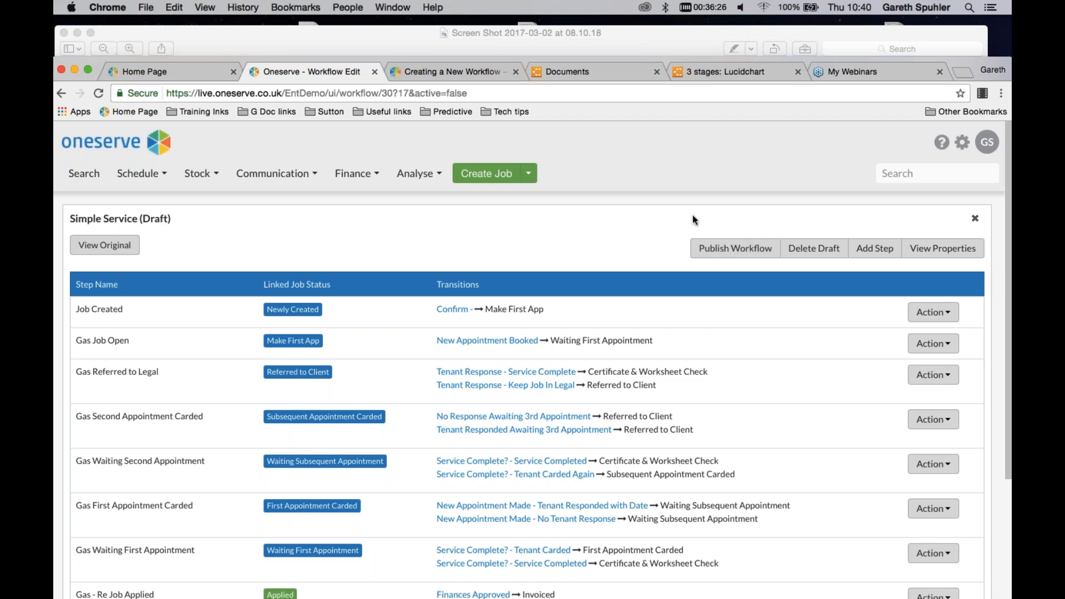
scroll(693, 217, down, 1)
scroll(736, 178, down, 2)
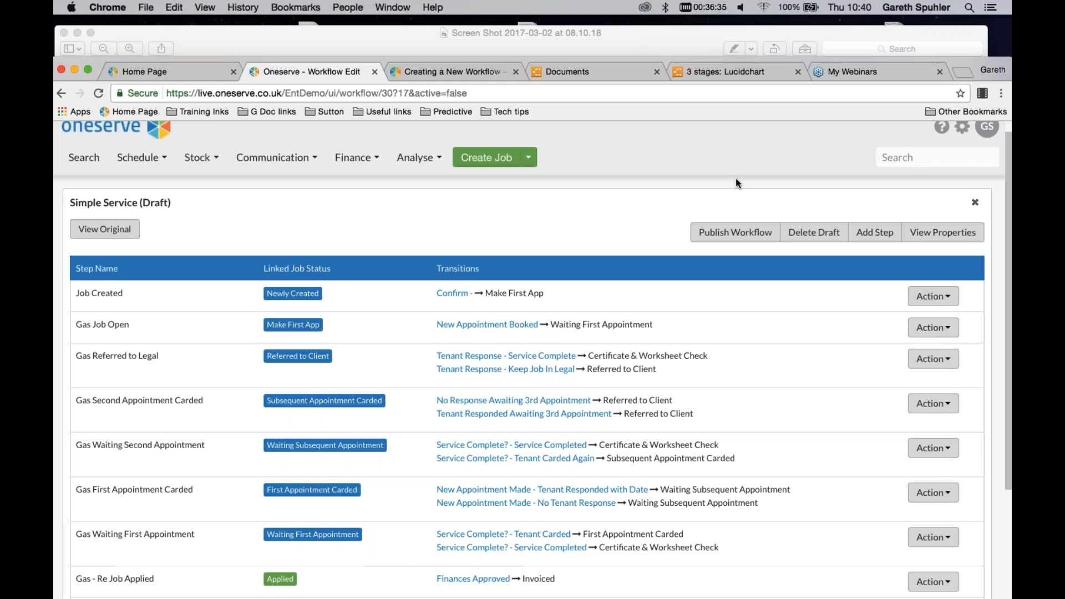
Add a new workflow step to the draft and name it Check Photos
click(870, 233)
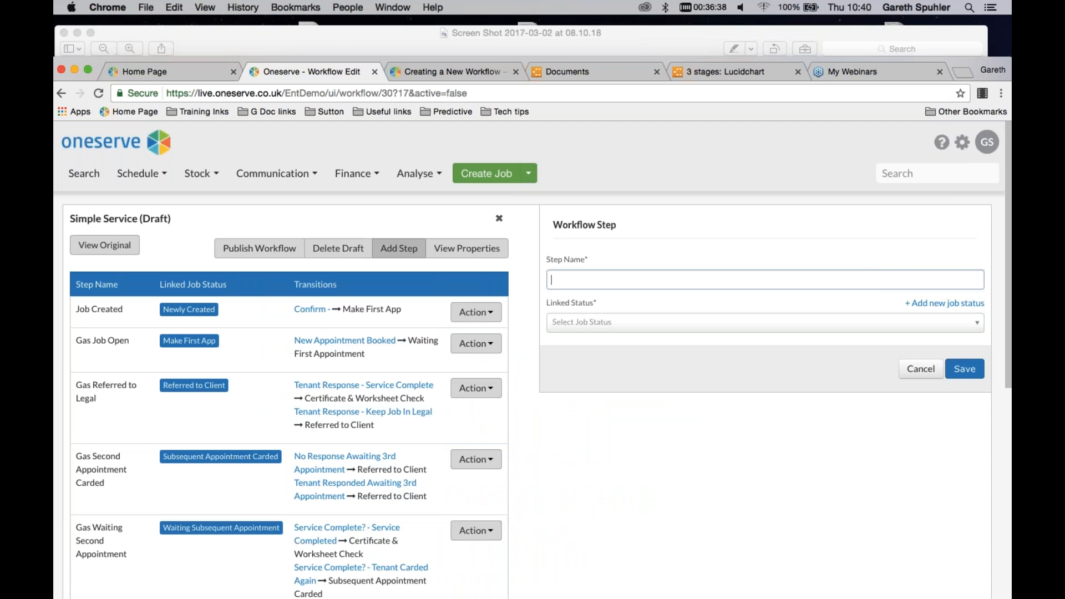
click(642, 278)
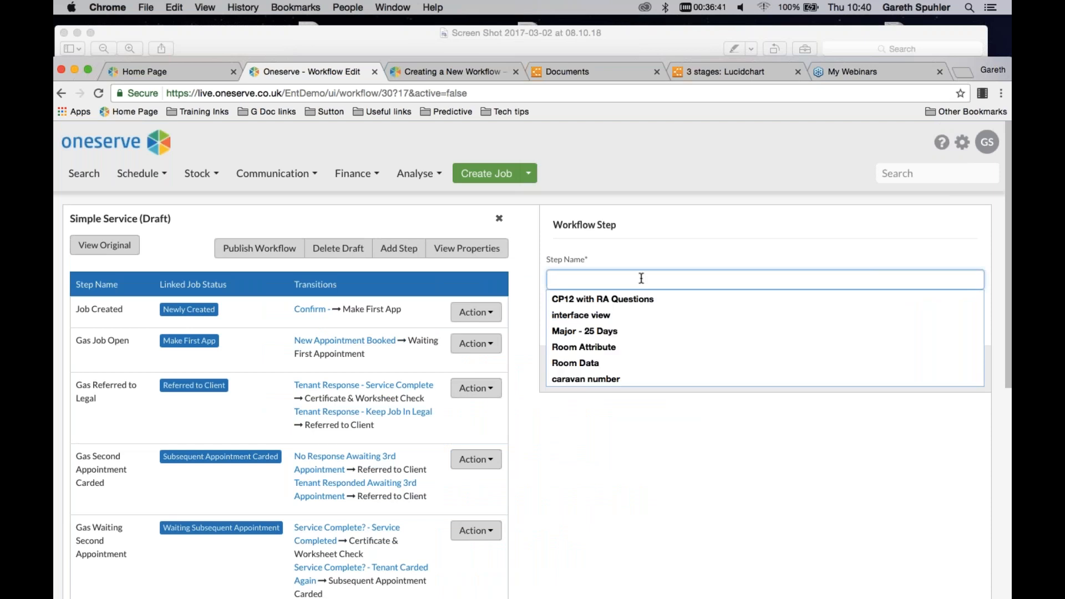
text(Check)
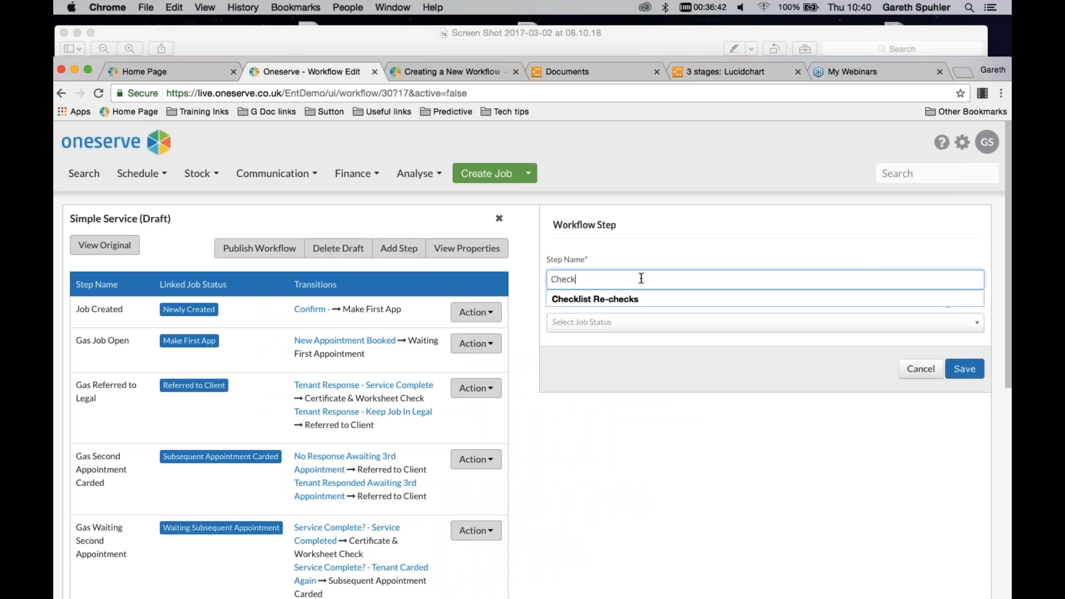
text( Photos)
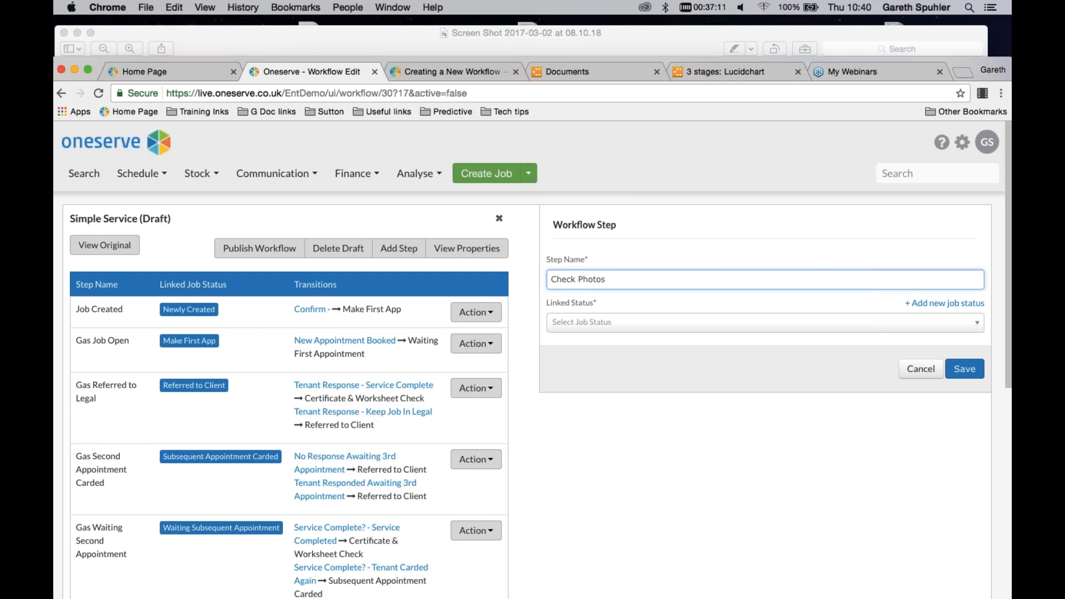
Create a linked job status named Check Photos in the Complete group, with description Check Photos, and save the workflow step
click(920, 305)
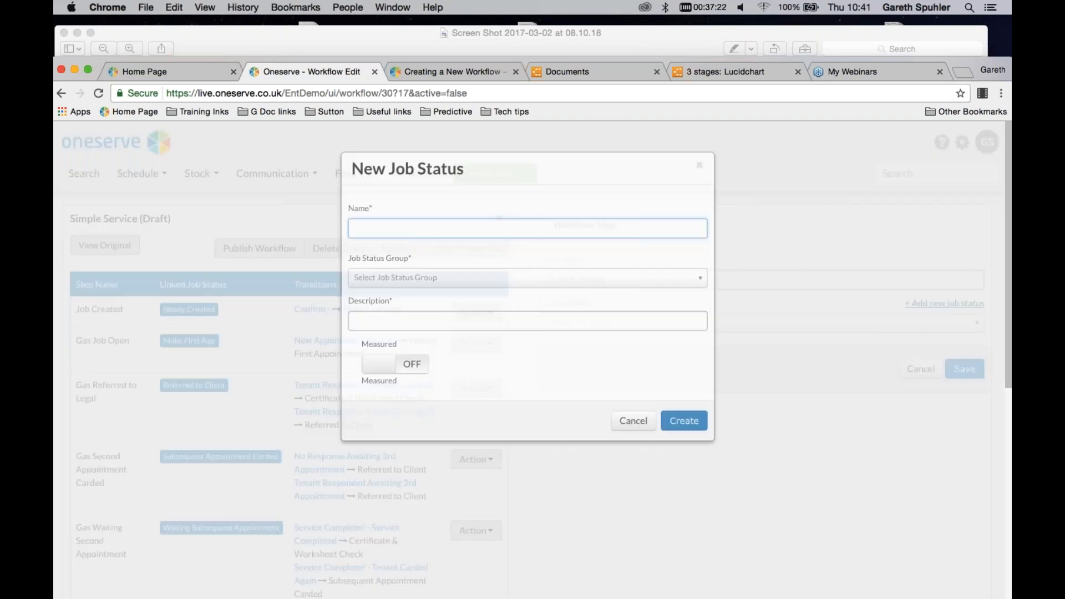
click(387, 245)
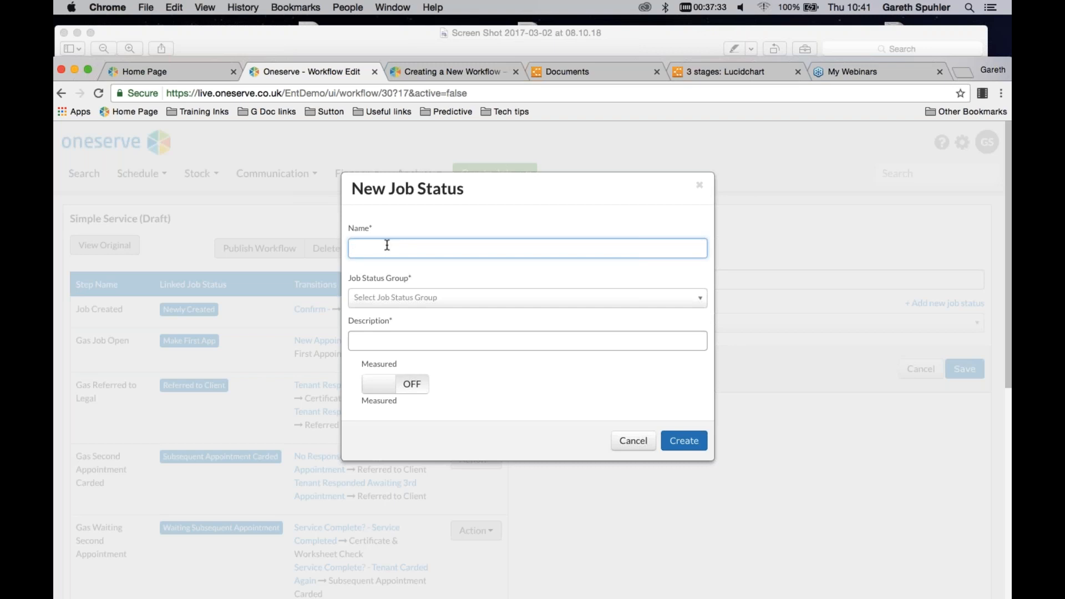
text(Chec)
key(BackSpace)
text(k Photos)
click(699, 299)
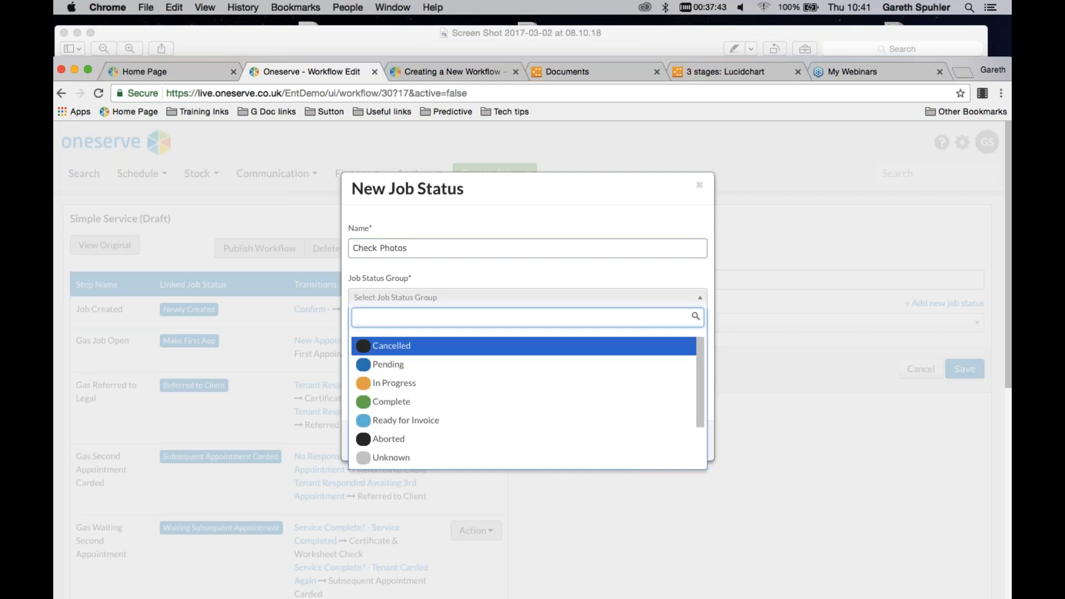
click(375, 408)
click(403, 344)
text(Ch)
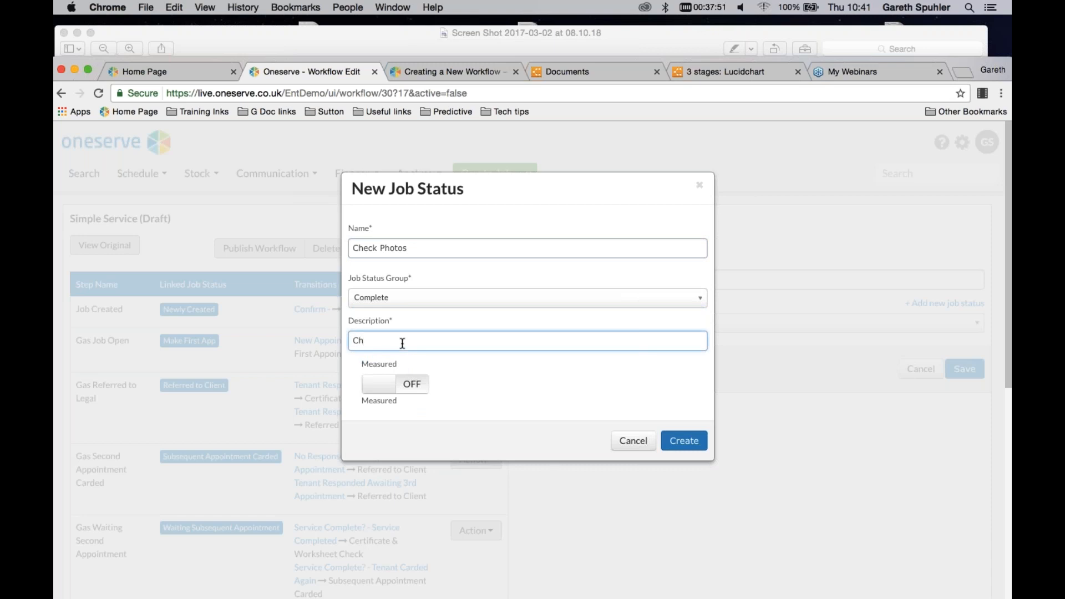
text(eck Photos)
click(684, 440)
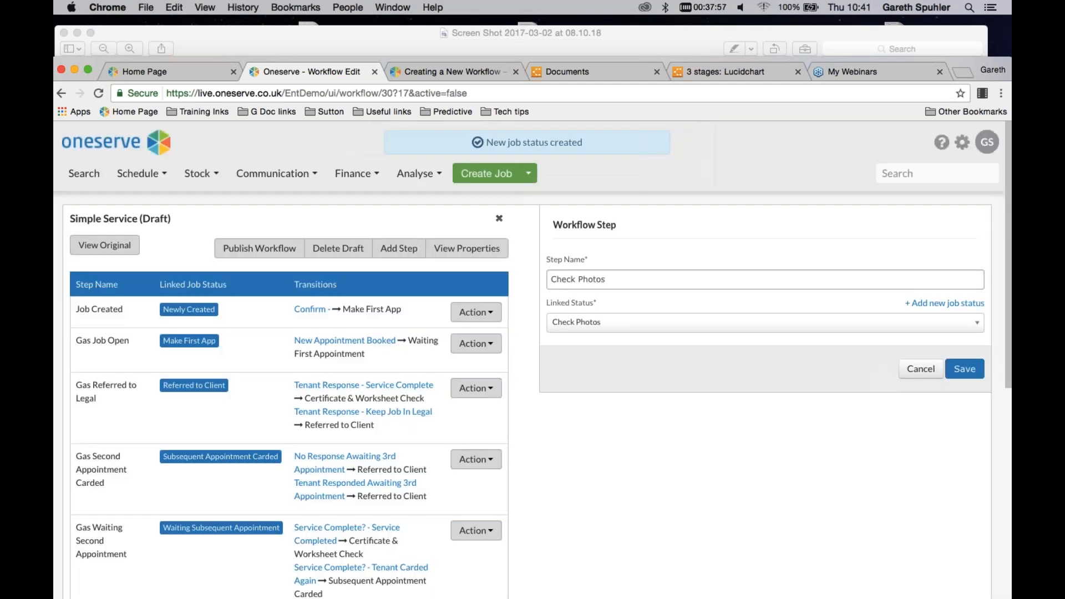
click(964, 369)
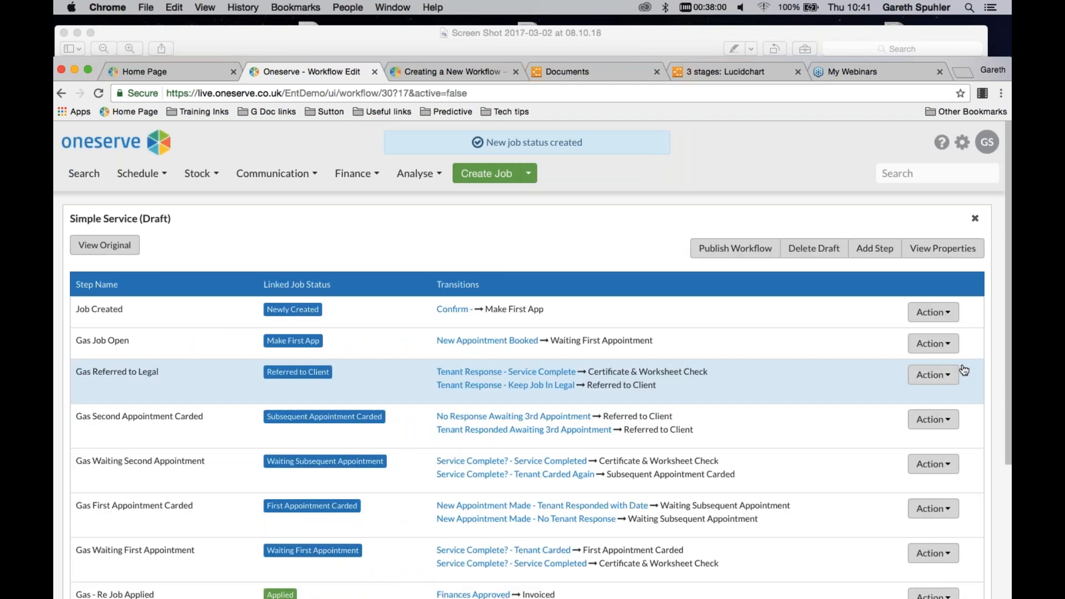
Change the destination step of the Certificate & Worksheet OK transition to Check Photos and save it
scroll(474, 338, down, 2)
scroll(474, 338, down, 5)
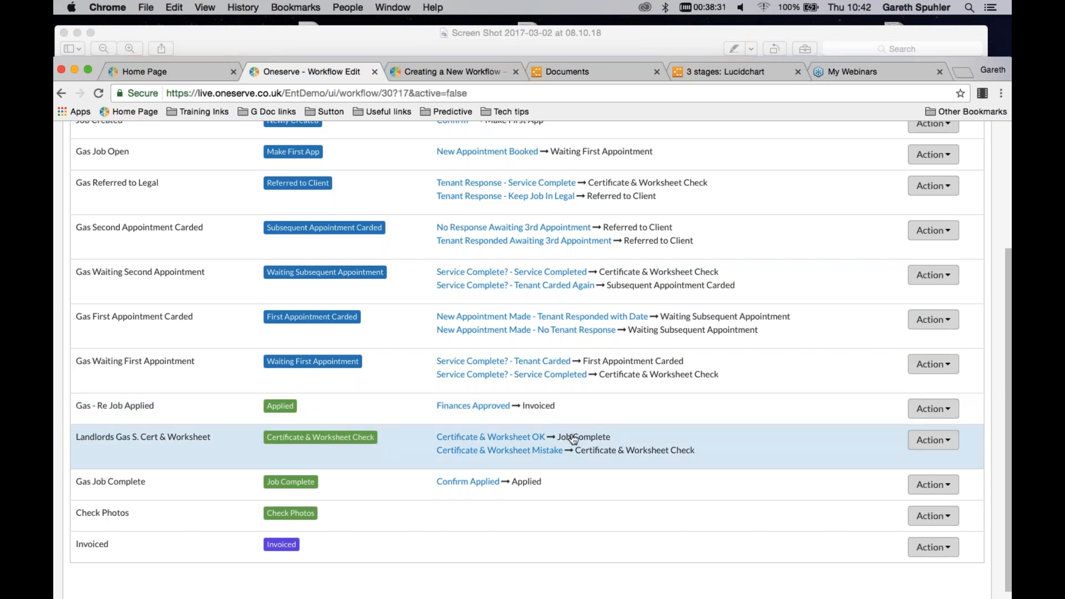
click(506, 437)
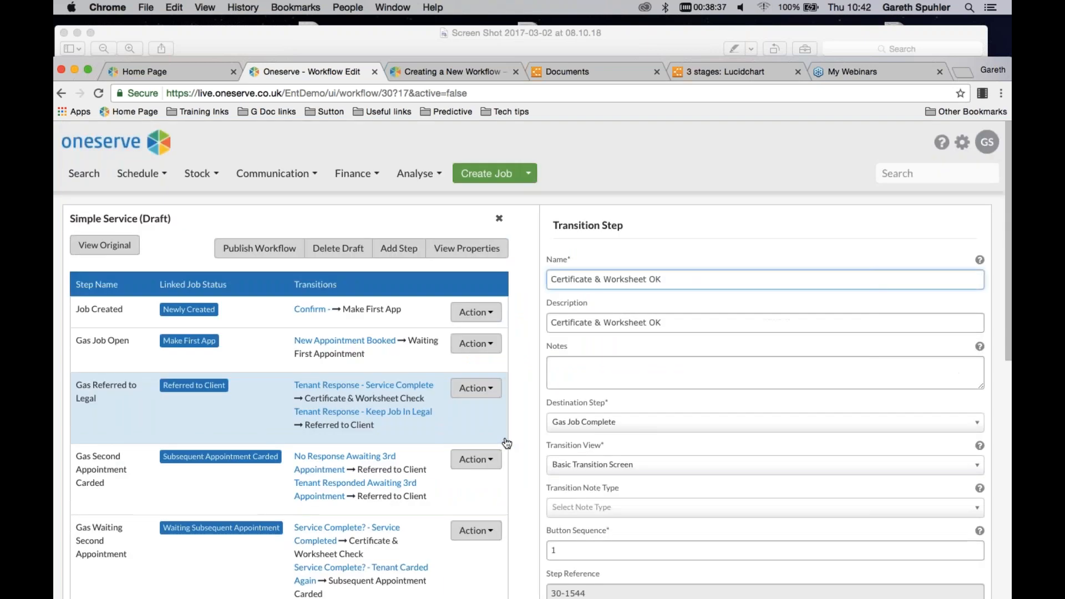
scroll(785, 305, down, 1)
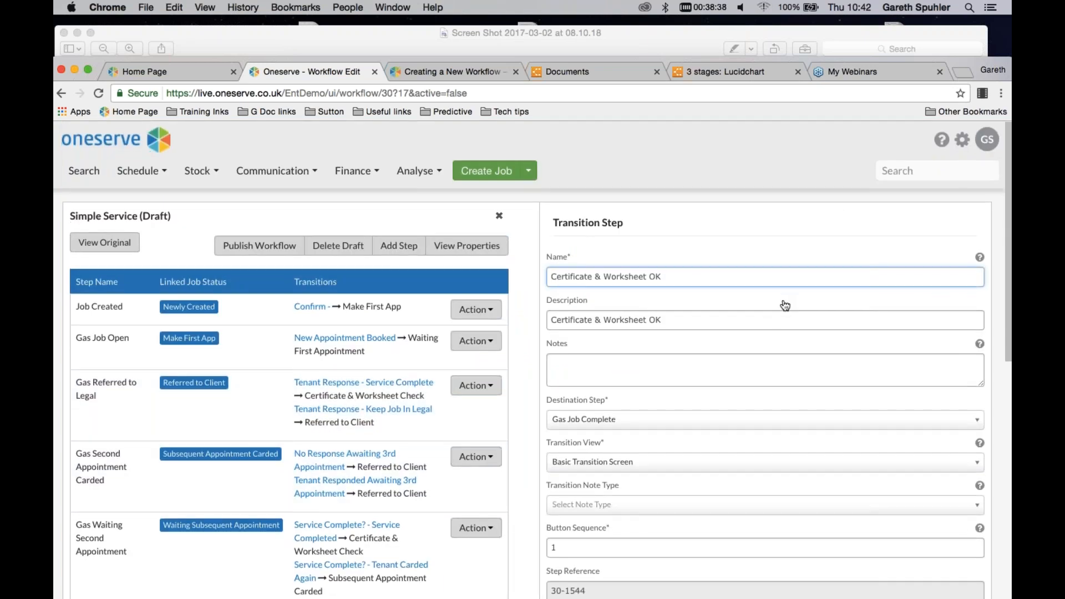
scroll(782, 305, down, 3)
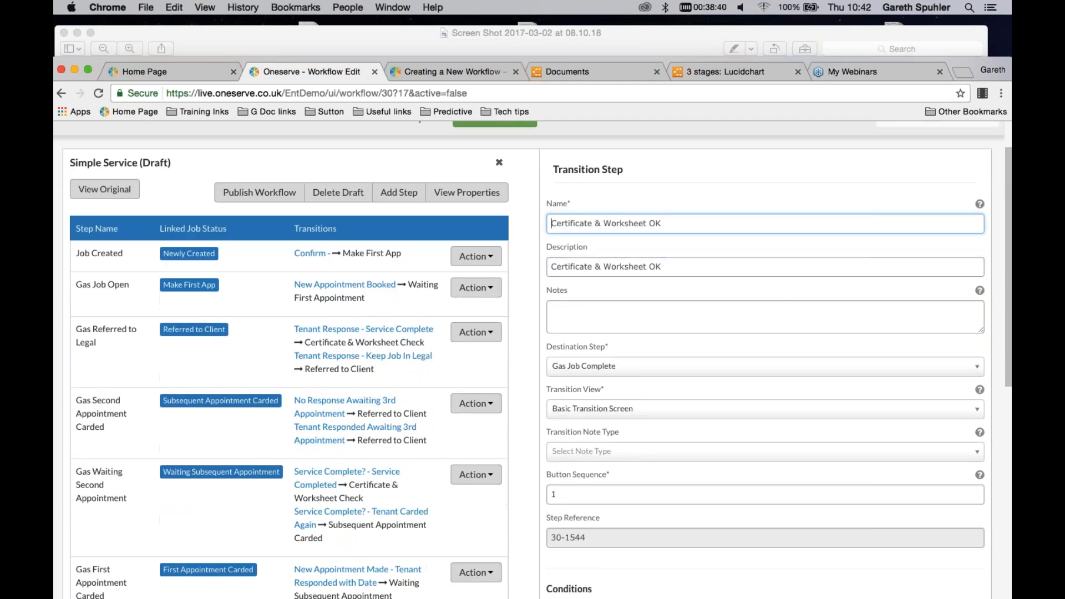
click(977, 364)
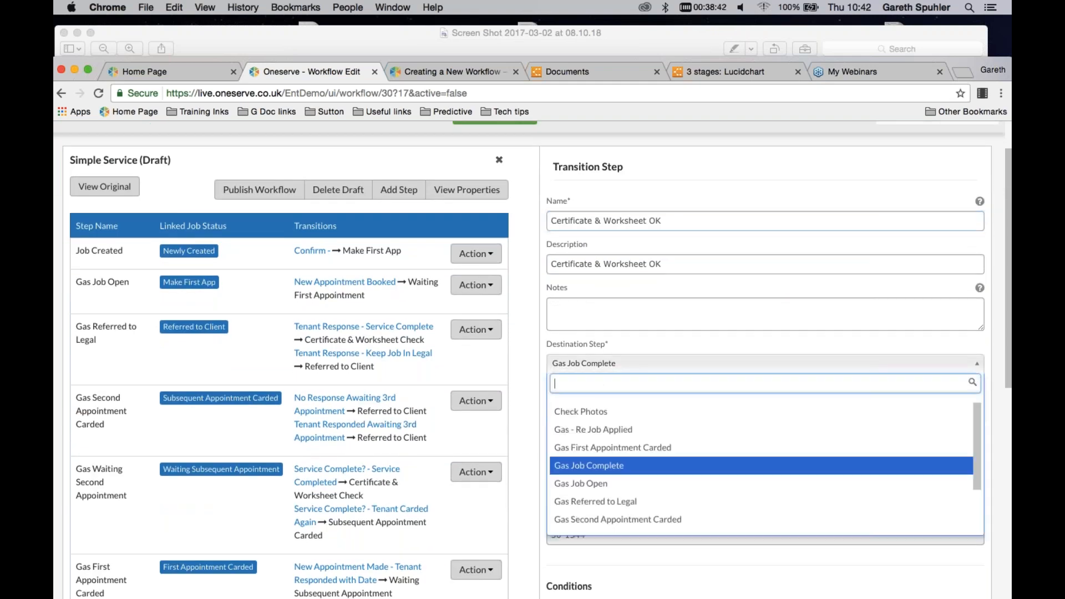
click(578, 417)
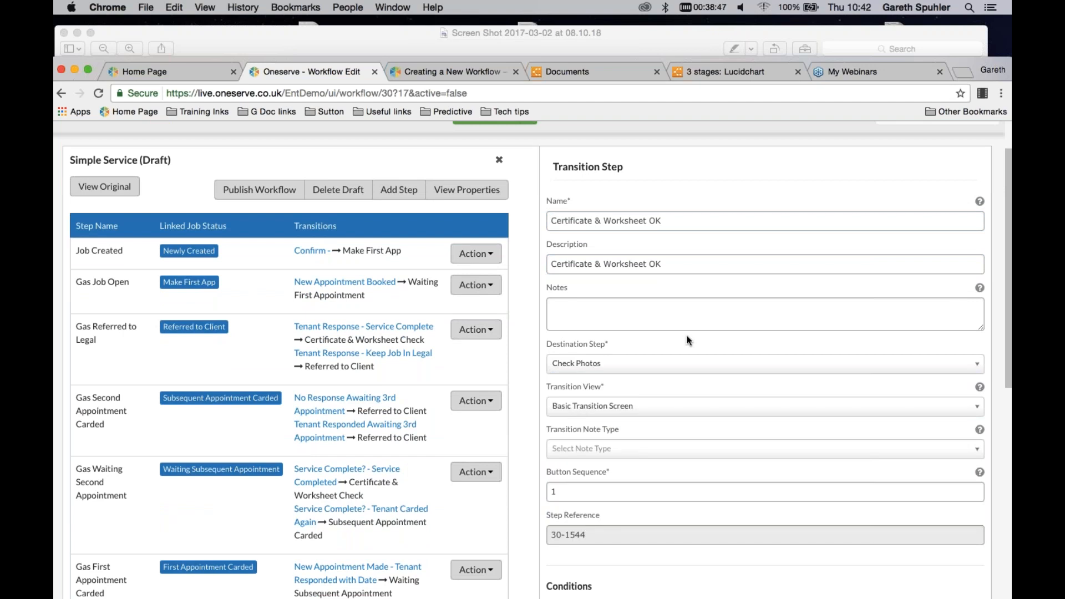
scroll(687, 340, down, 1)
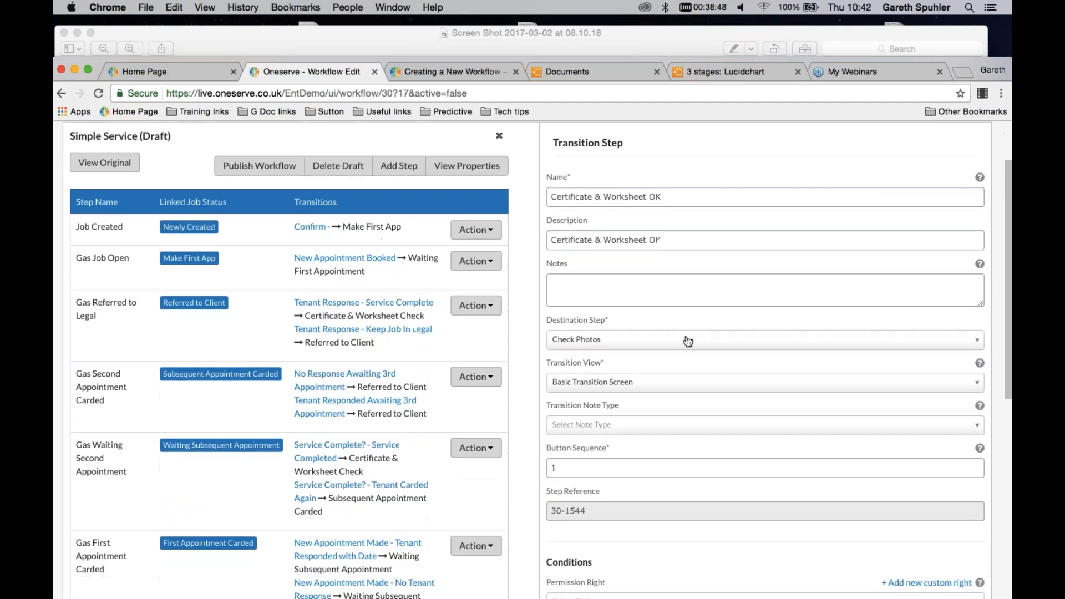
scroll(688, 340, down, 10)
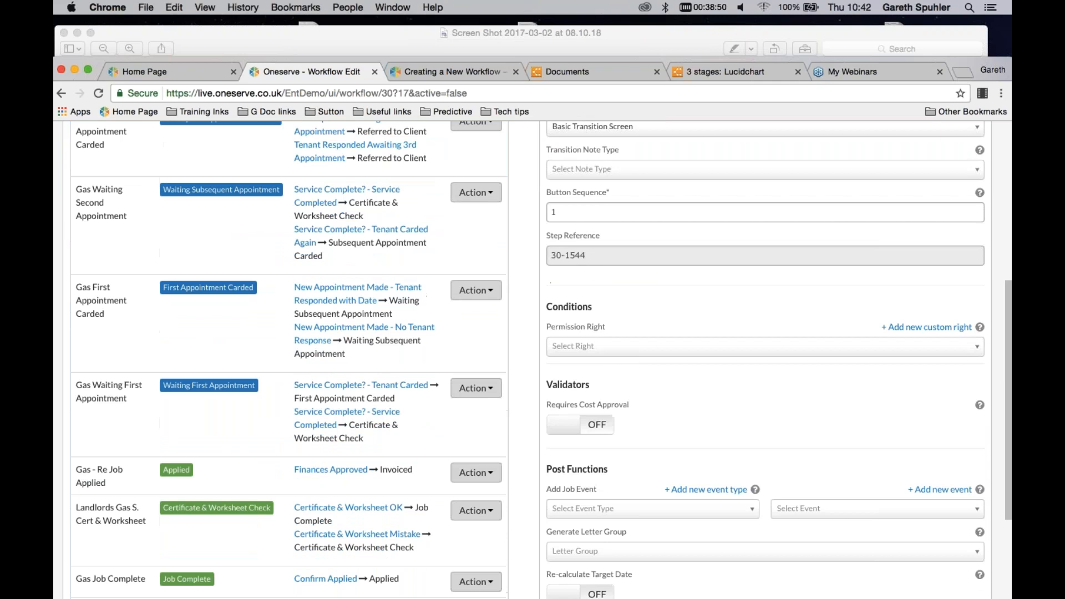
scroll(688, 341, down, 9)
click(962, 590)
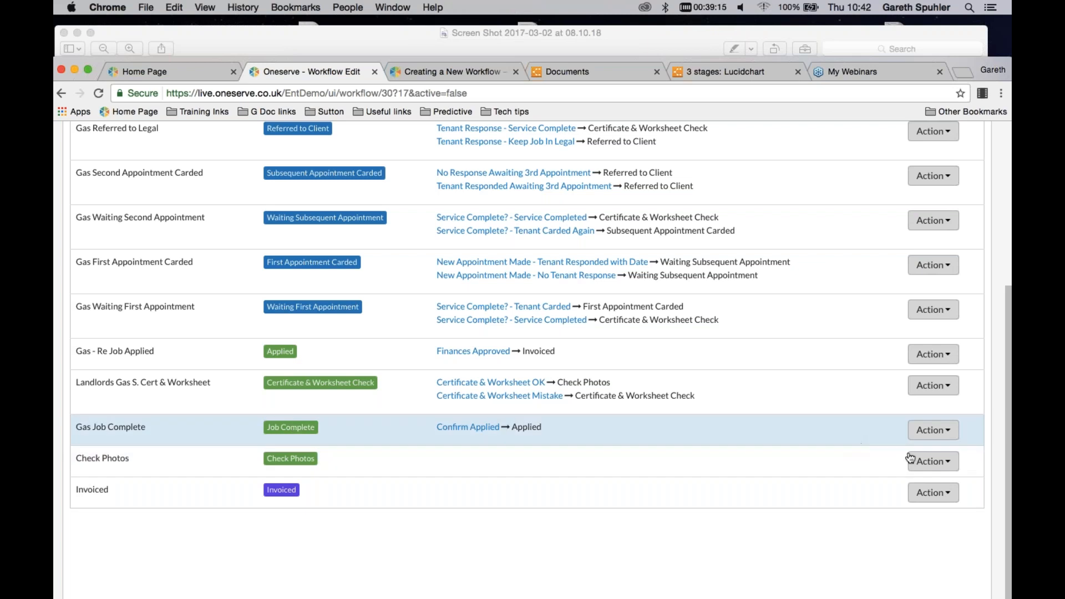
Add a transition to the Check Photos step, entering Job Complete as both its name and description
click(931, 462)
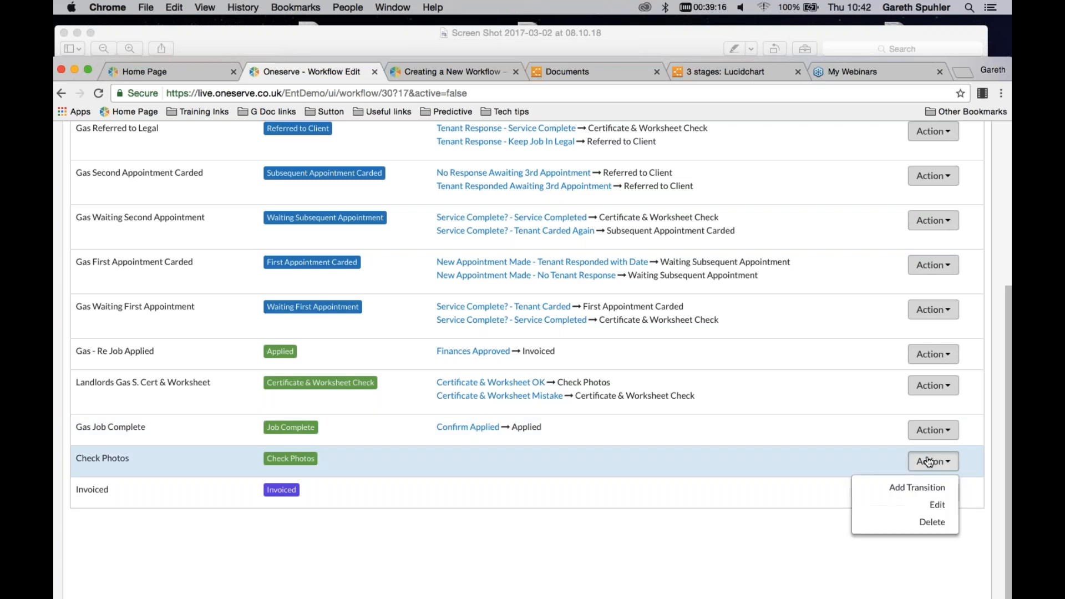
click(915, 488)
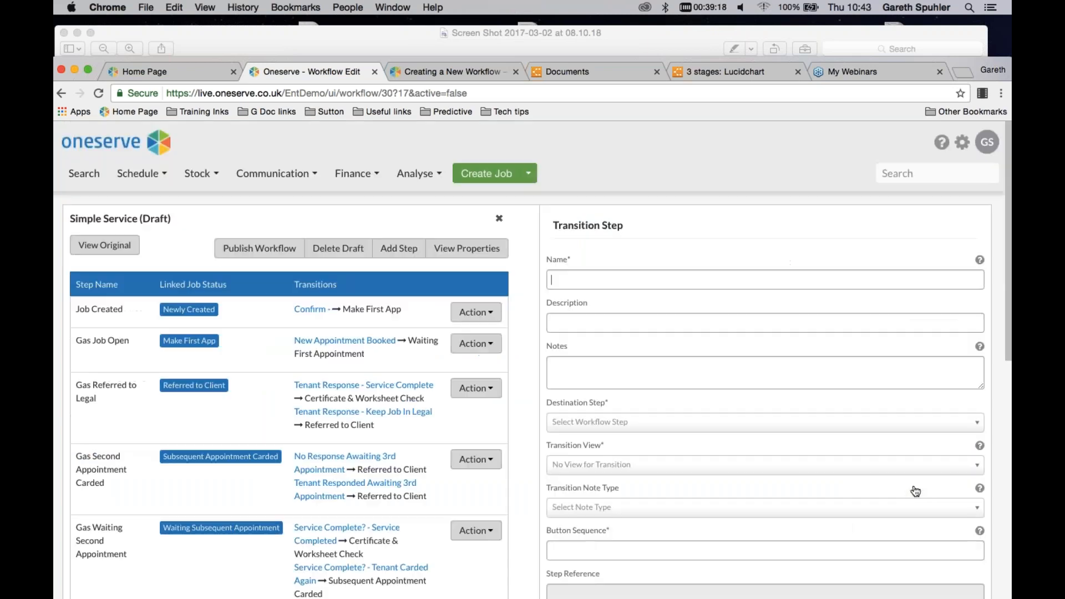
click(765, 280)
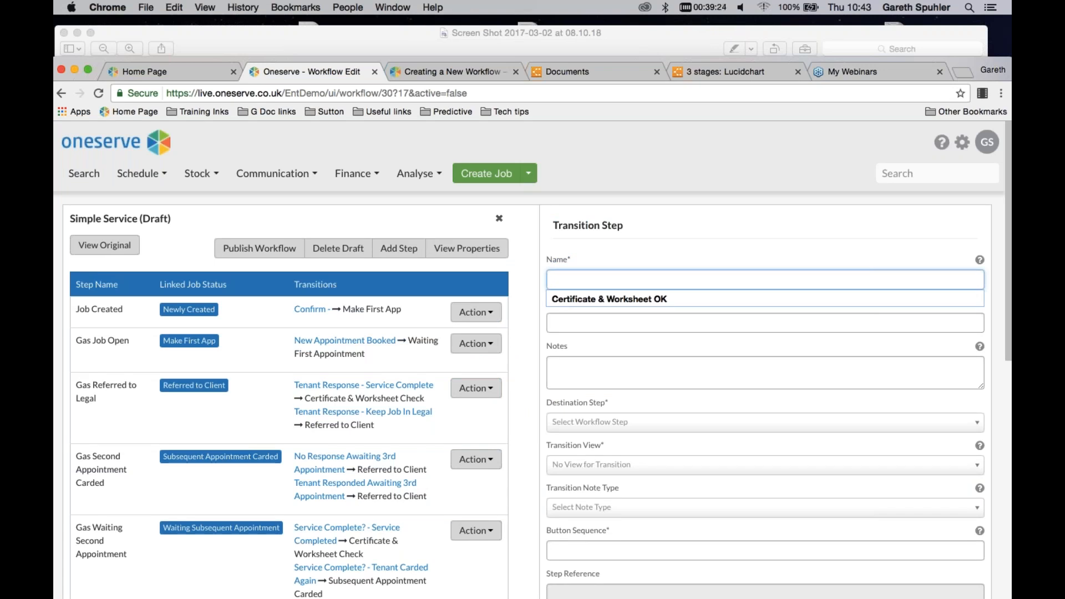
text(Job Complete)
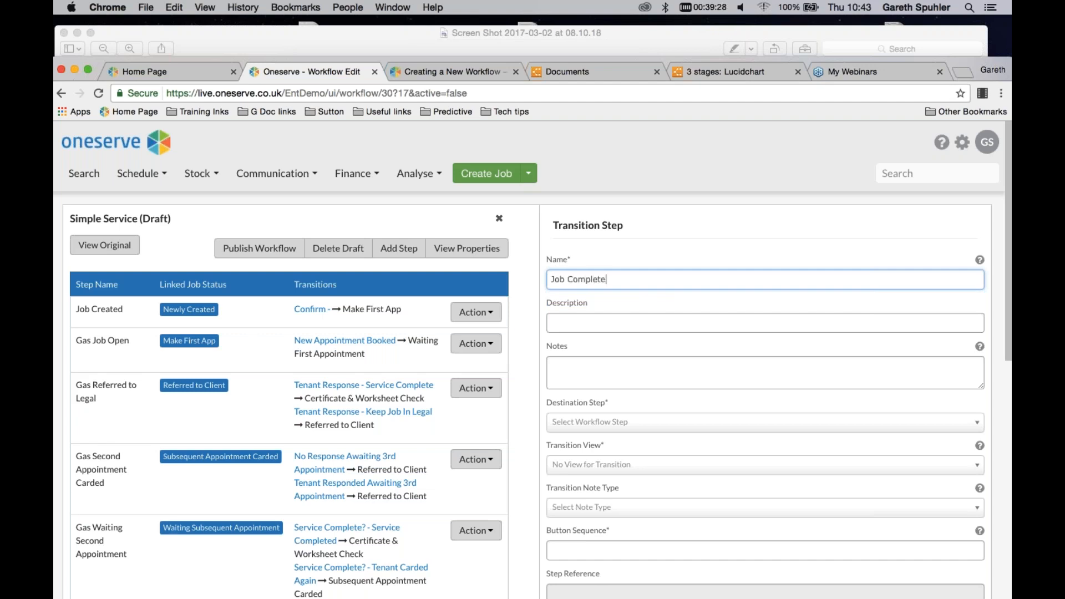
text(Job C)
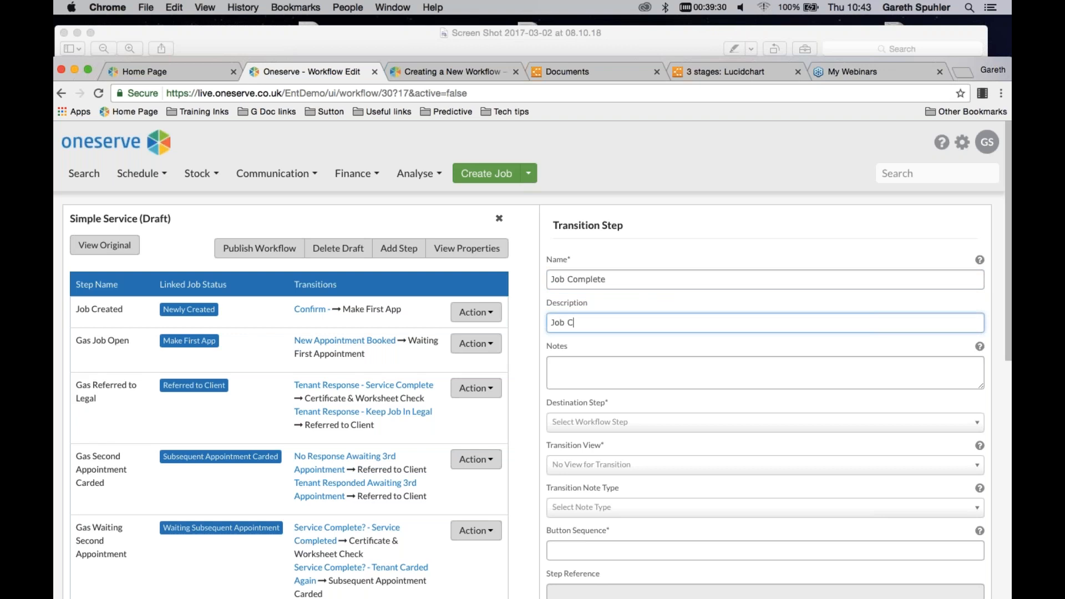
text(omplete)
Enter the transition note "only choose if photos are correct"
click(594, 365)
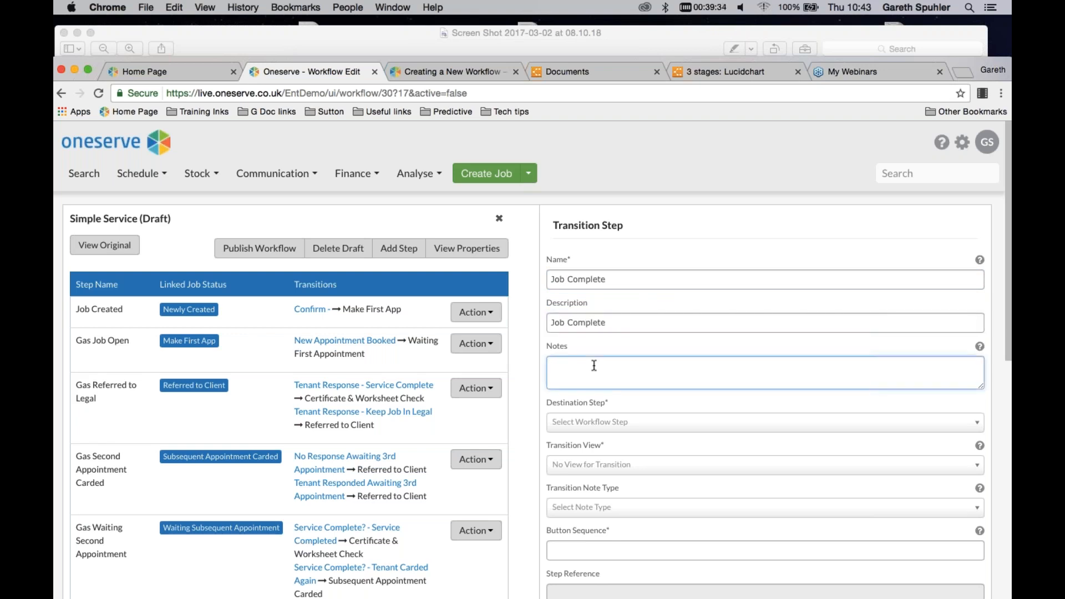
text(only choose if photos are correct)
Set the transition's destination step to Gas Job Complete and its transition view to Basic Transition Screen
scroll(594, 366, down, 1)
scroll(594, 366, down, 1)
click(594, 382)
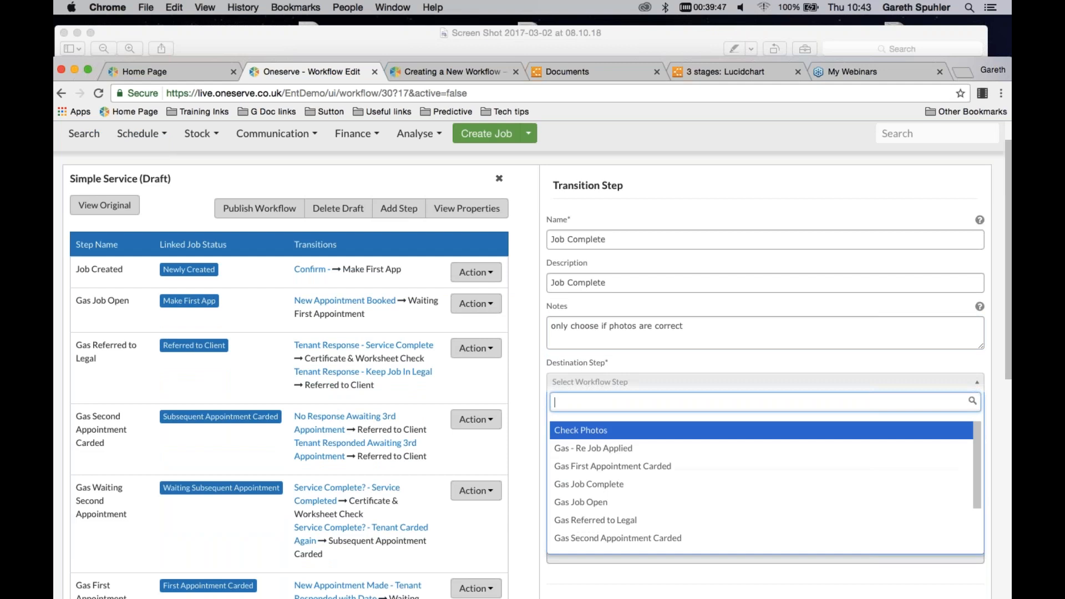
click(591, 486)
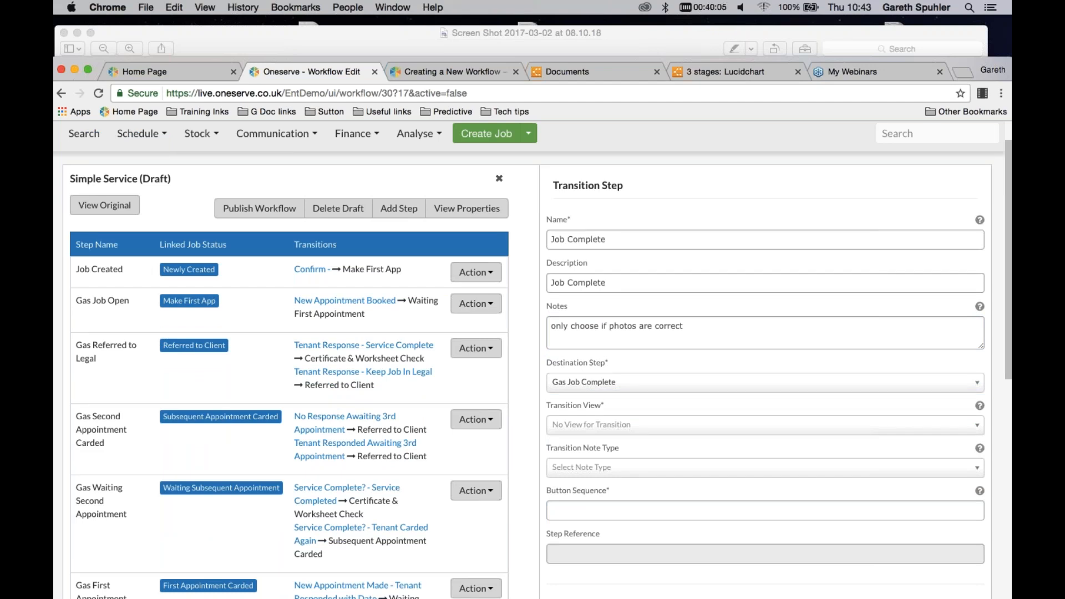
scroll(529, 360, down, 1)
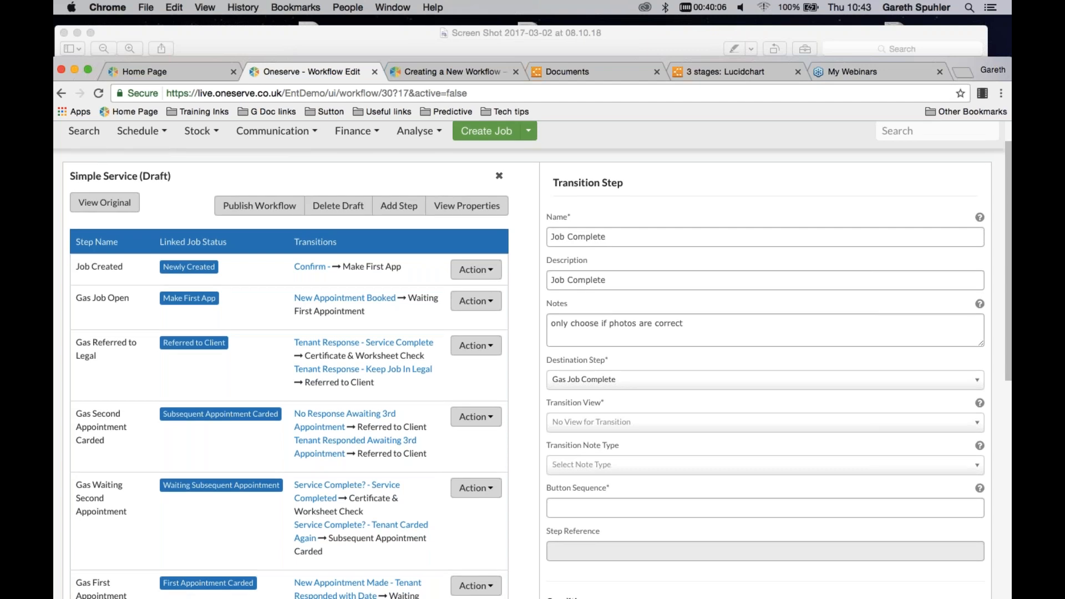
scroll(530, 361, down, 3)
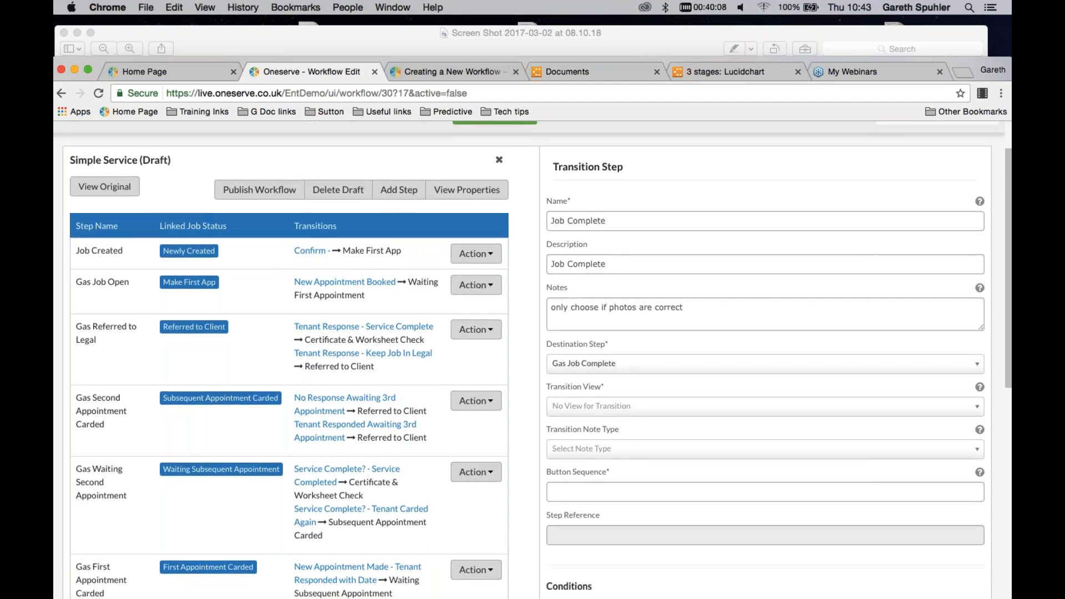
scroll(596, 297, down, 5)
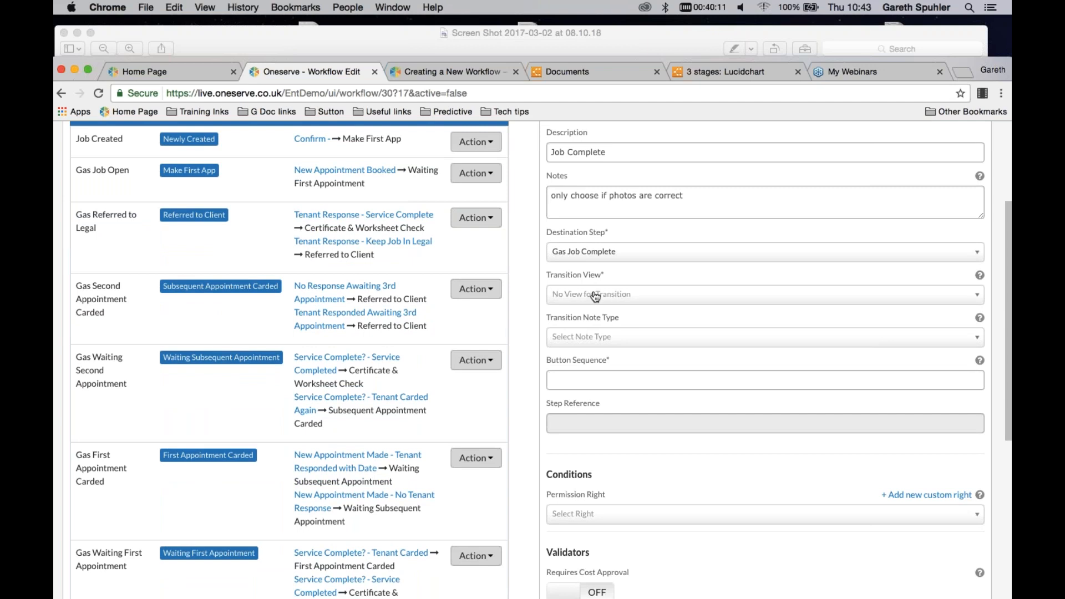
click(595, 294)
click(595, 295)
click(595, 294)
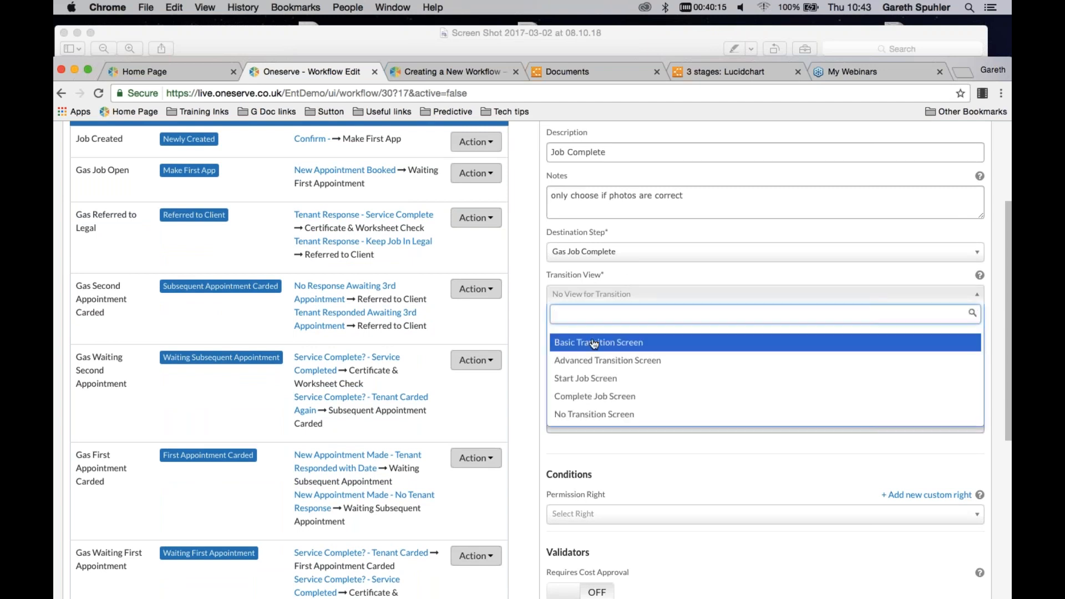
click(594, 344)
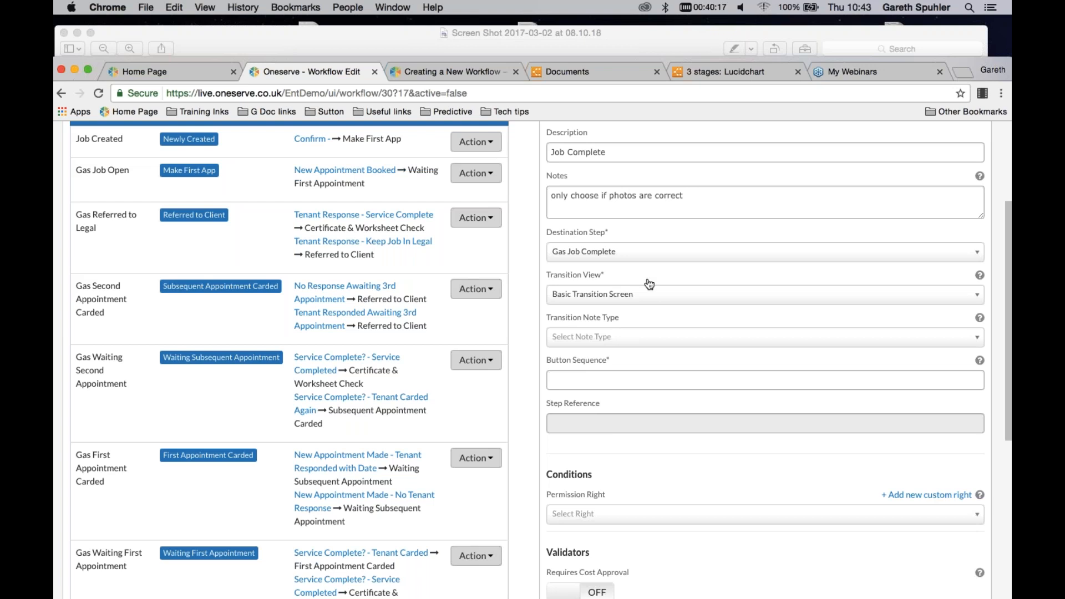
Set the transition's button sequence to 1
scroll(647, 290, down, 1)
scroll(588, 288, down, 2)
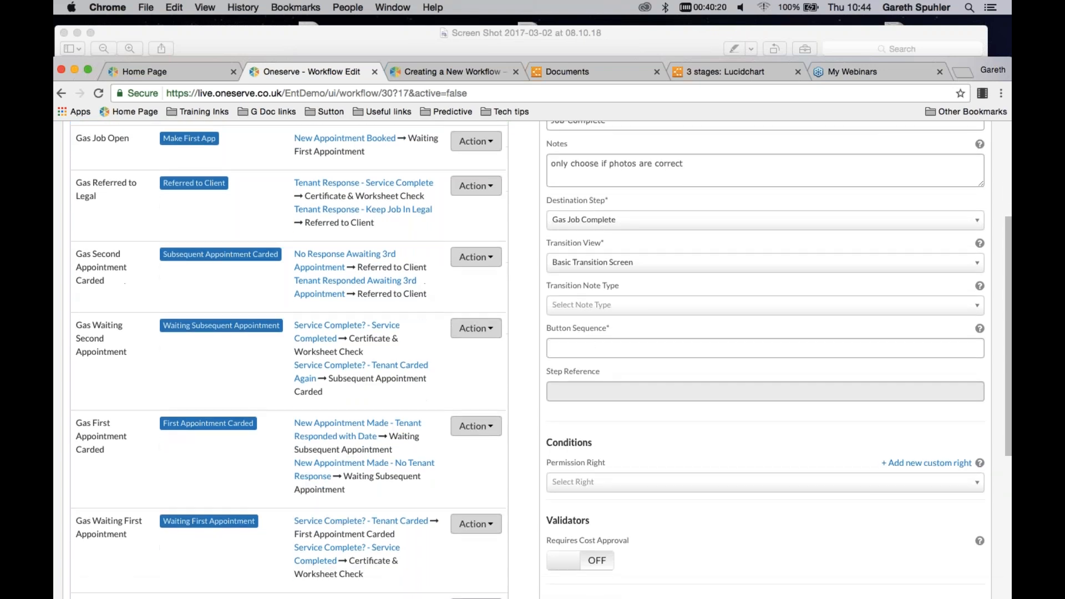
click(592, 349)
text(1)
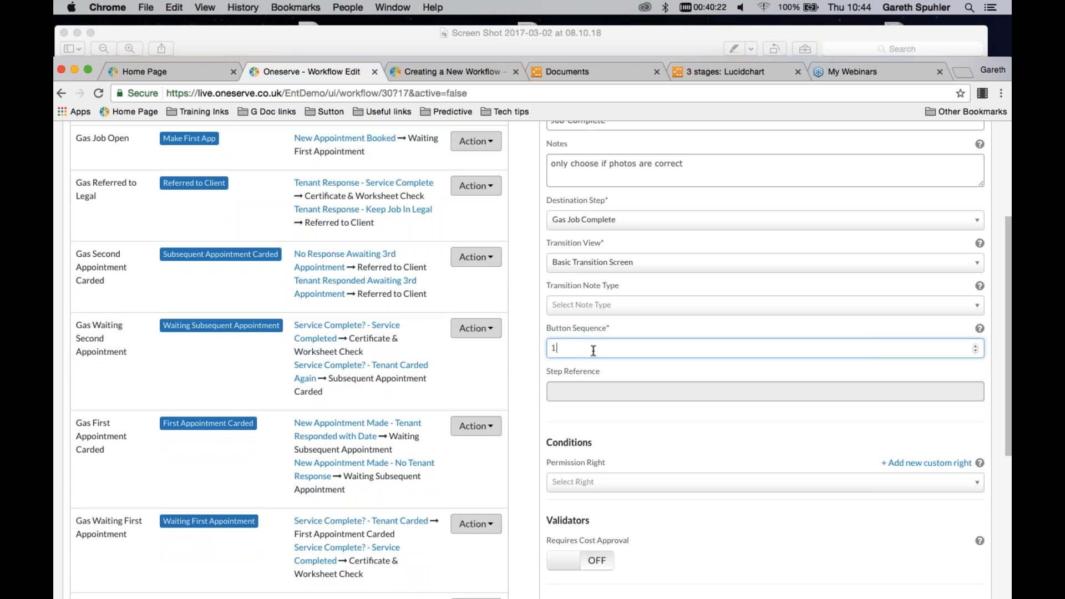
scroll(656, 374, down, 1)
scroll(656, 373, down, 3)
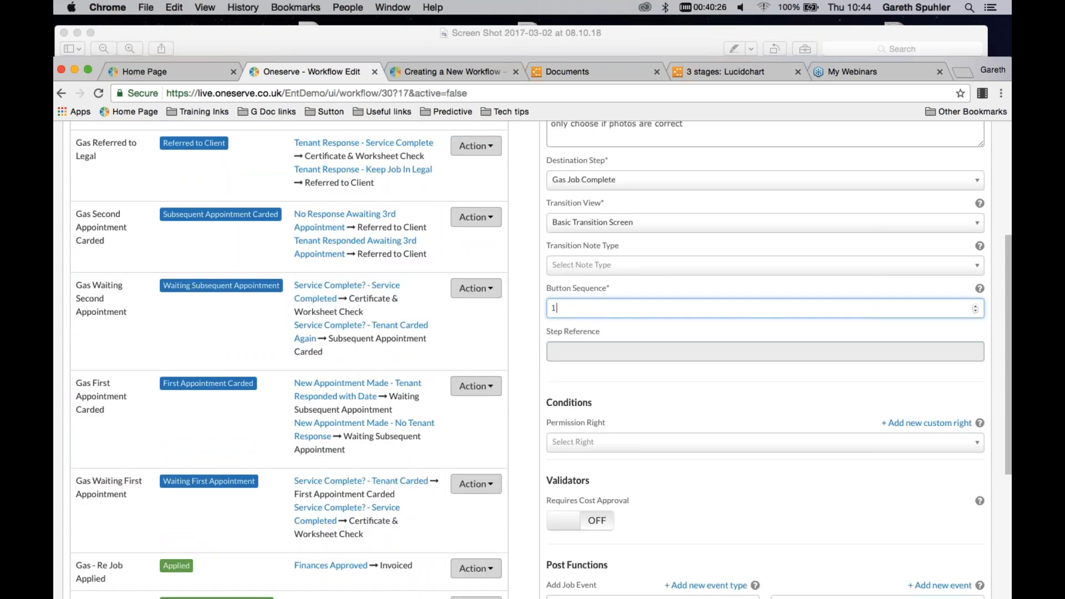
click(649, 393)
Set the event type of the transition's job event post function to Job Actions
scroll(649, 392, down, 1)
scroll(649, 391, down, 6)
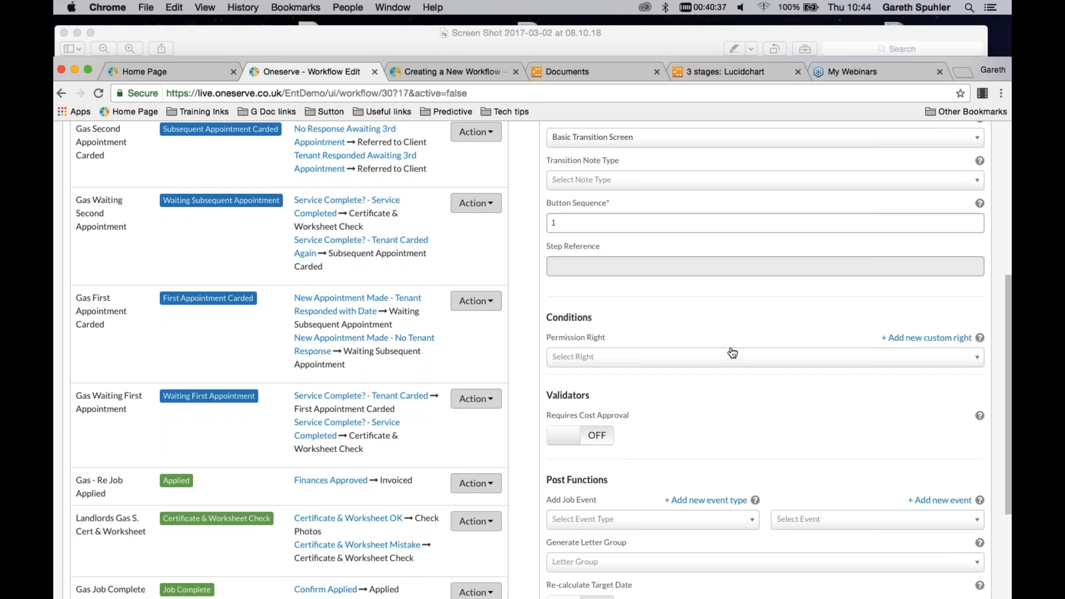
scroll(732, 353, down, 1)
scroll(733, 353, down, 5)
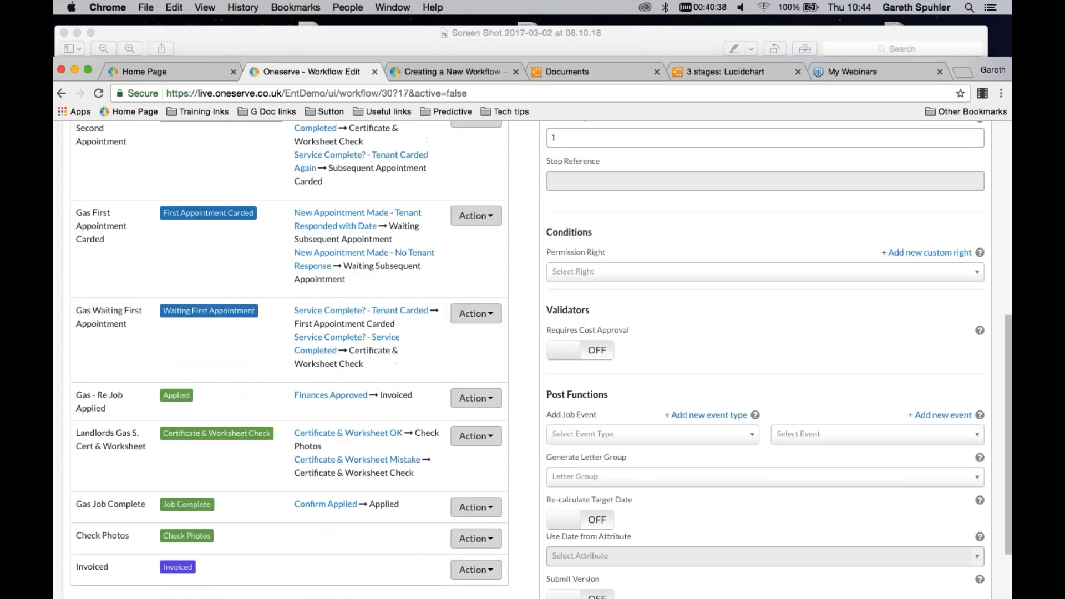
scroll(712, 307, down, 2)
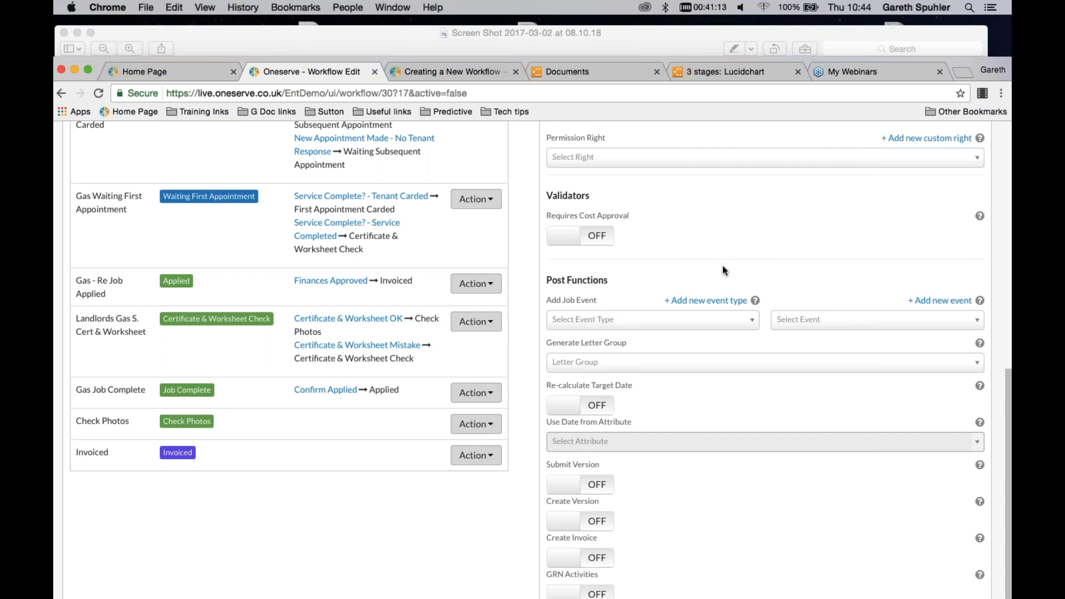
scroll(710, 263, down, 1)
scroll(709, 261, down, 1)
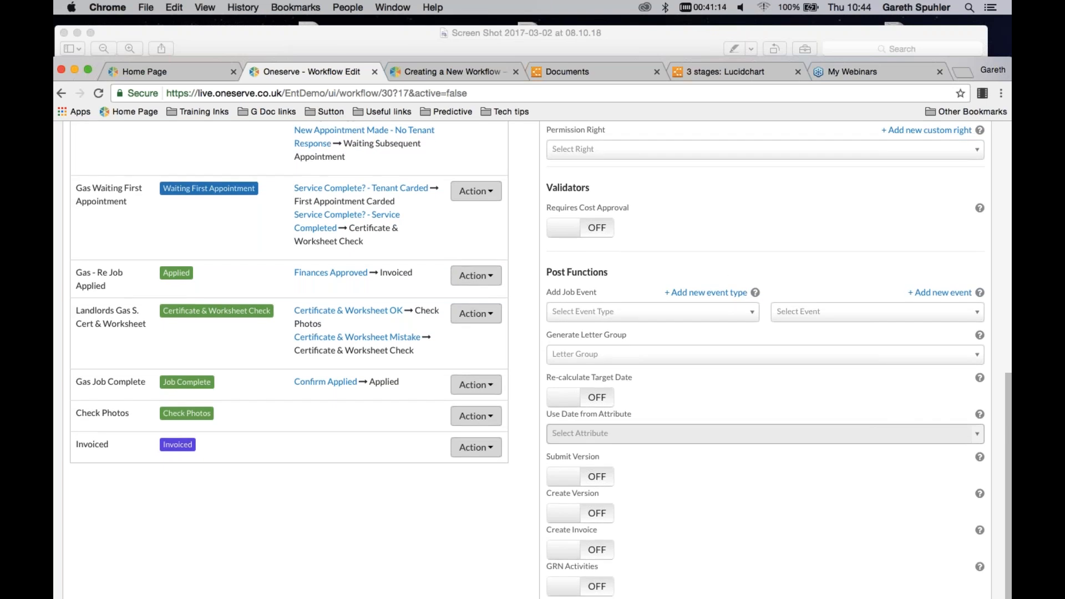
click(742, 312)
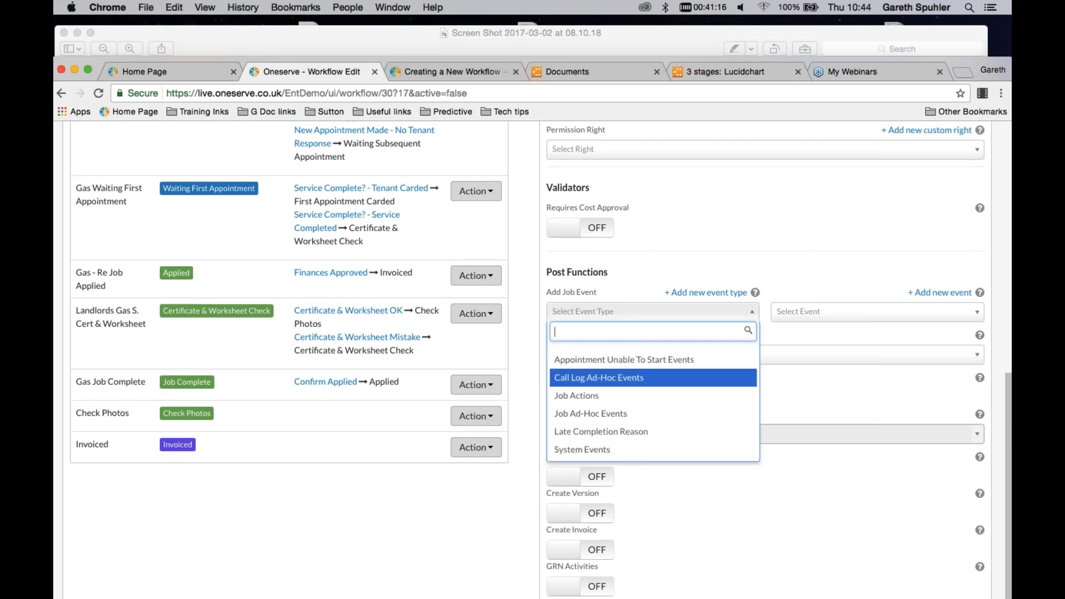
click(588, 395)
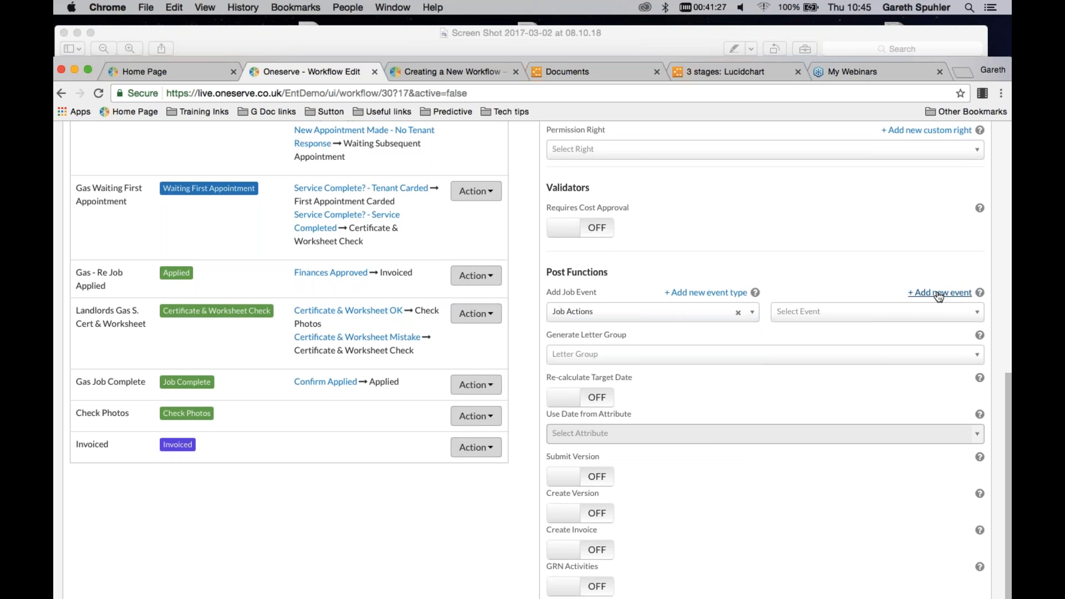
Create a custom event named Photos Checked with event type Job Actions for the transition's job event
scroll(903, 263, down, 1)
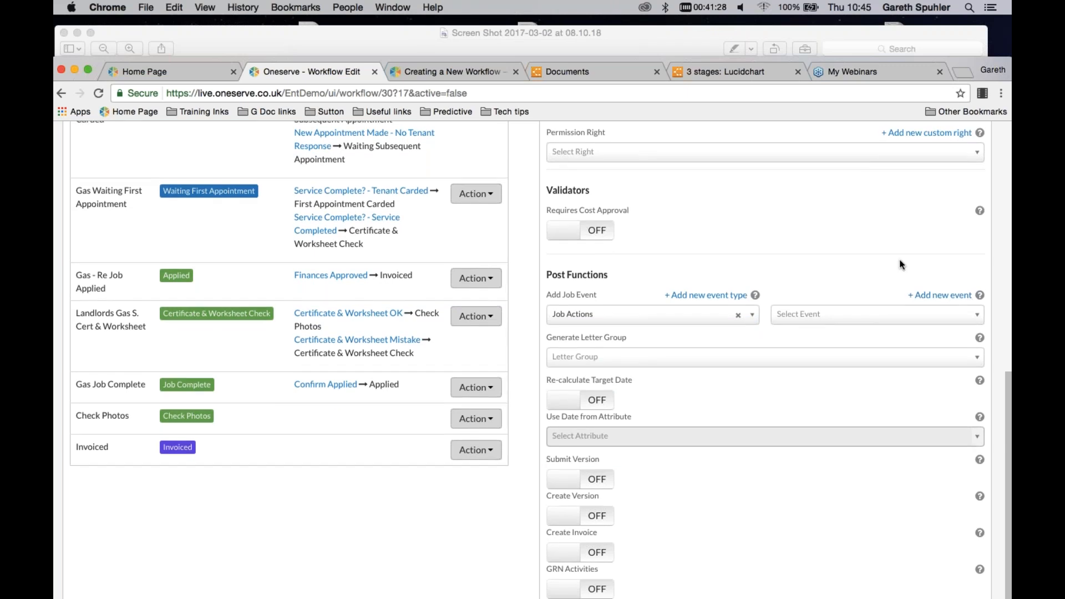
click(943, 290)
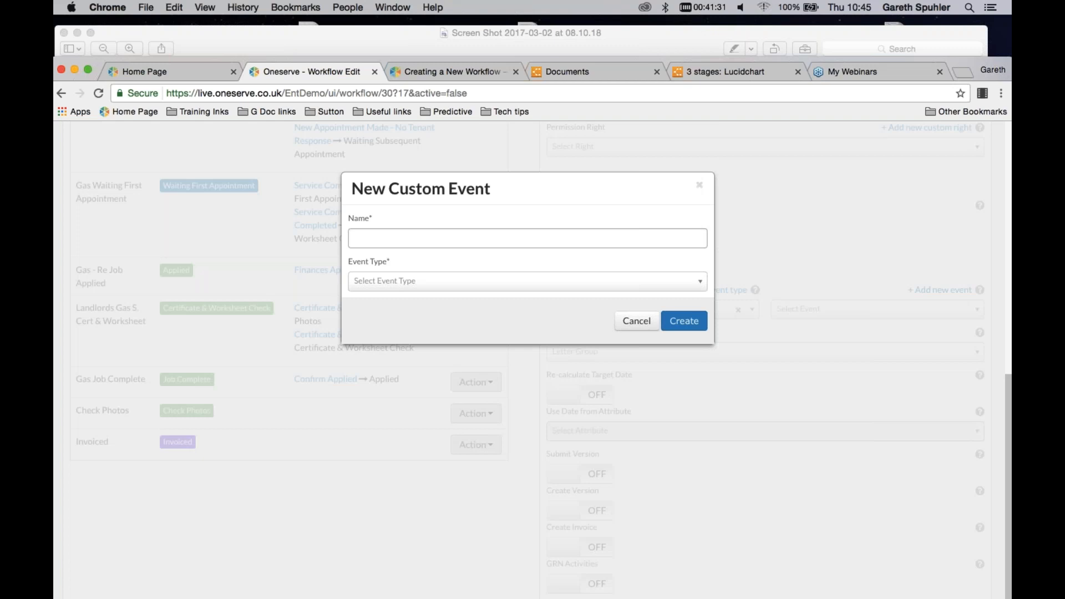
text(P)
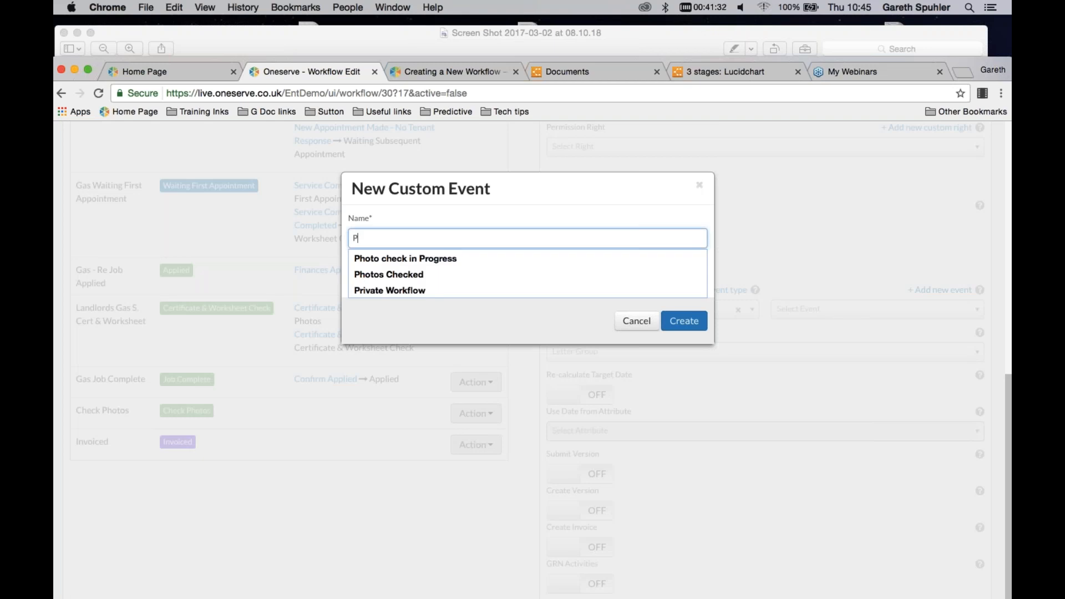
text(hotos Ch)
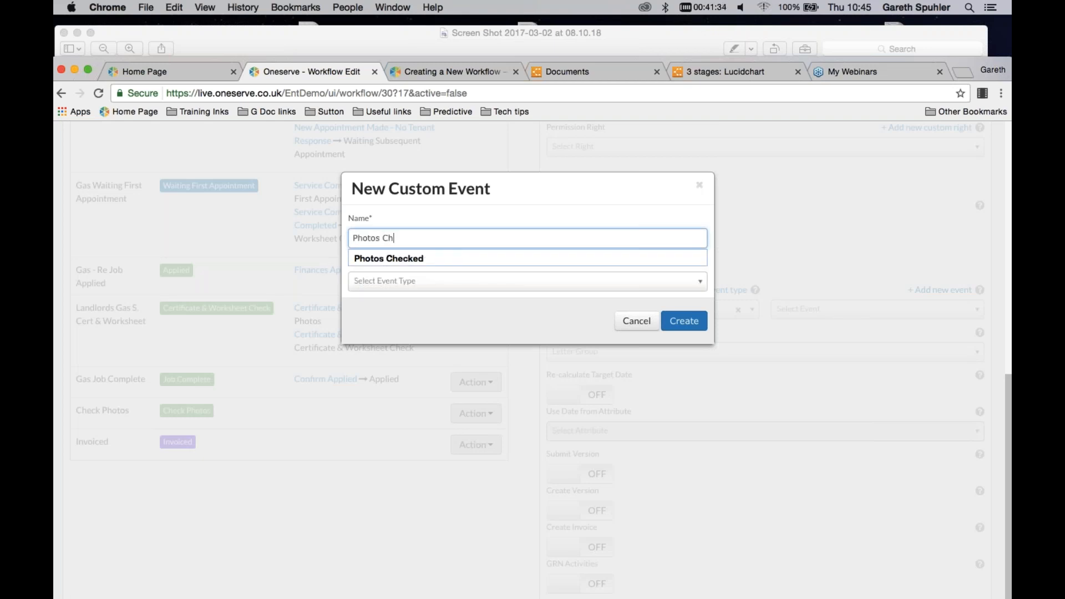
text(ecked)
key(Down)
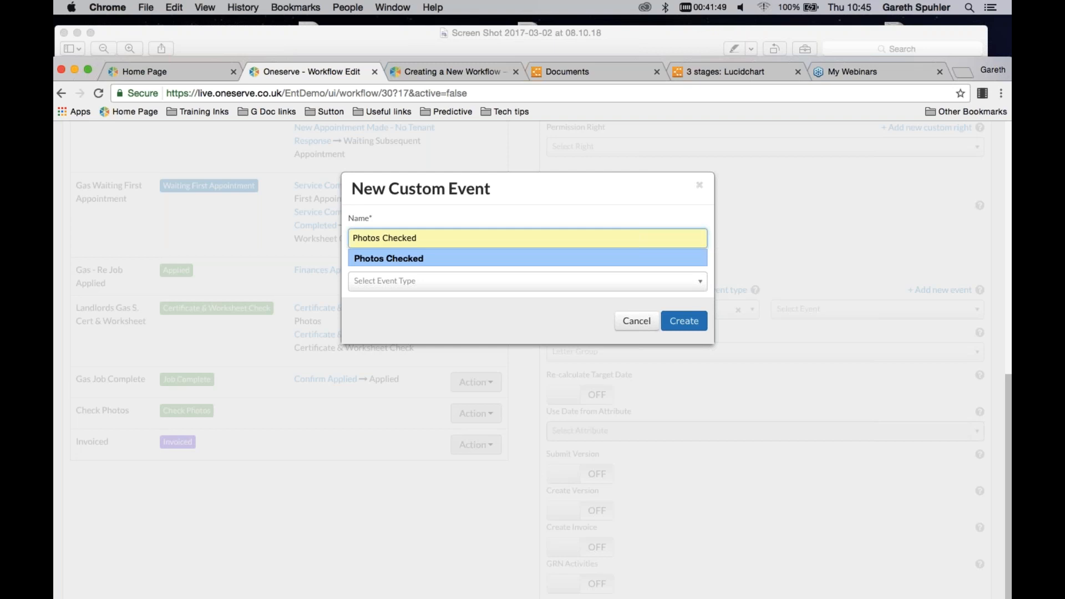
key(Return)
click(700, 281)
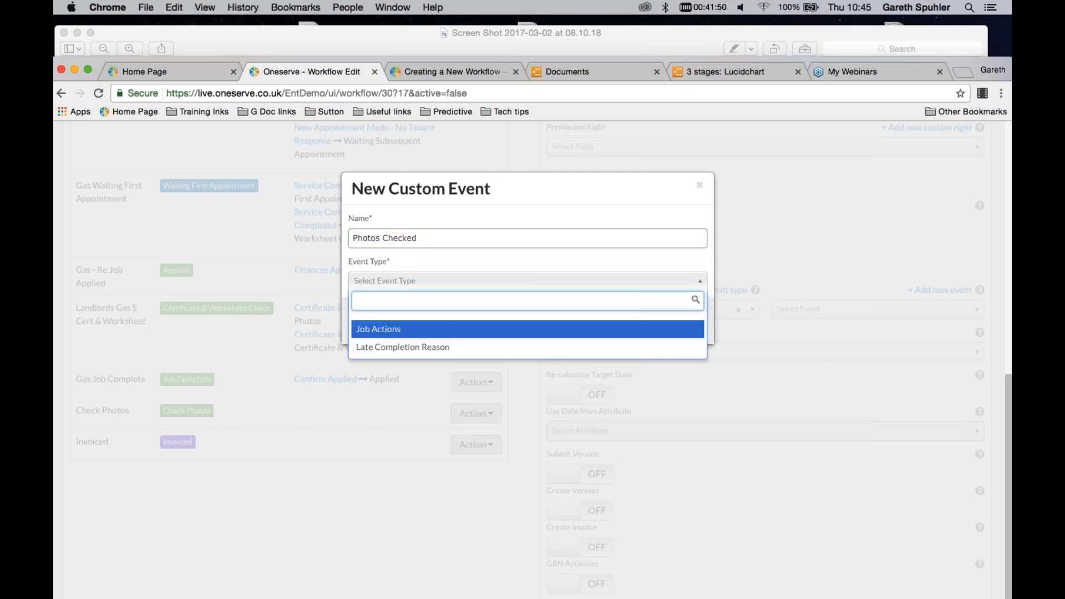
click(379, 331)
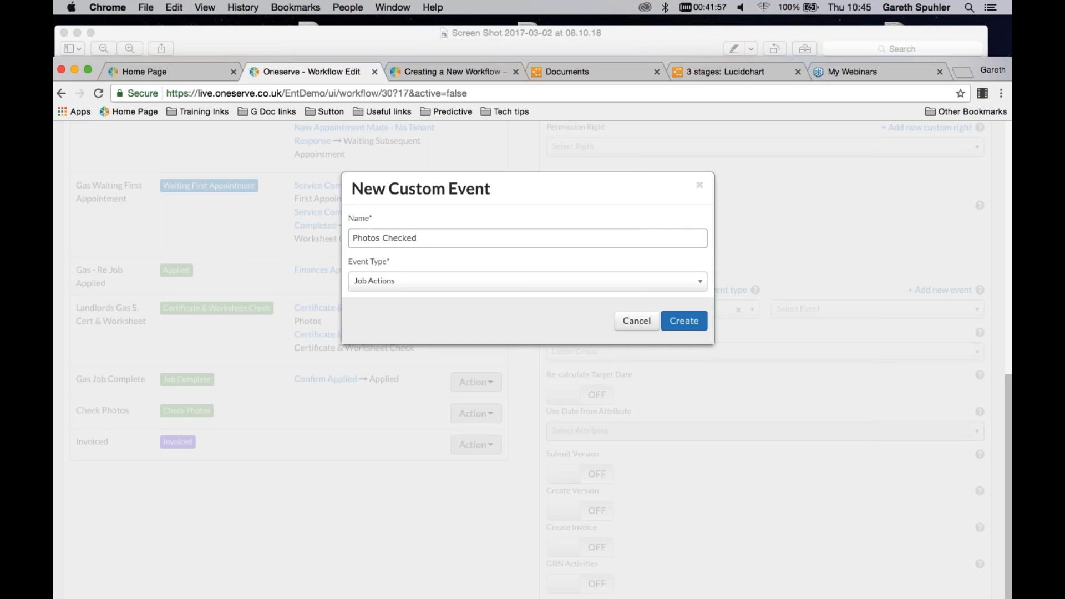
click(684, 321)
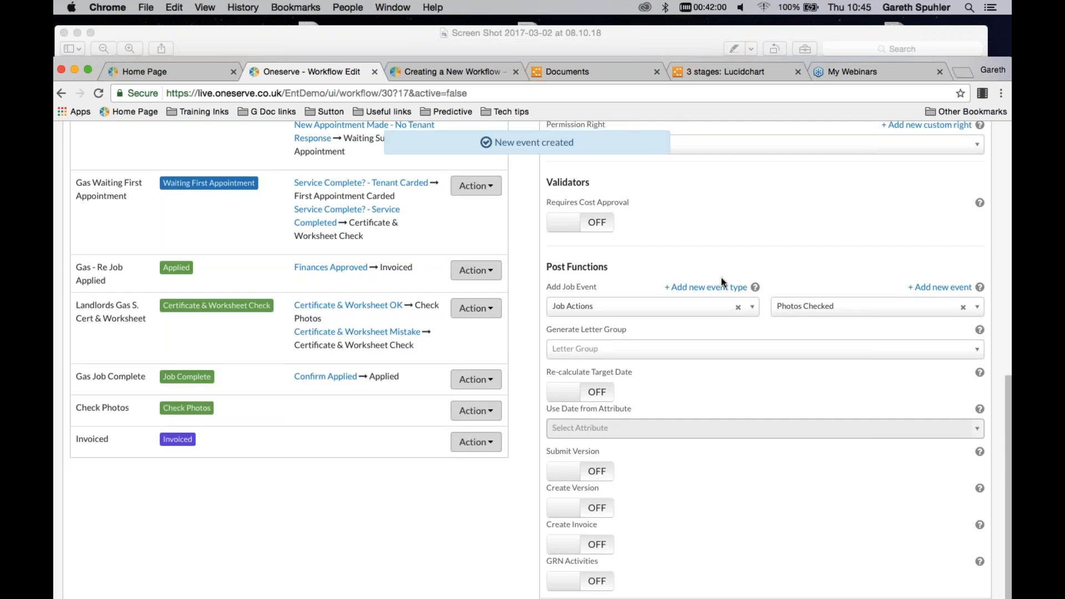
Save the Job Complete transition, leaving the remaining post functions switched off
scroll(721, 277, down, 1)
scroll(719, 288, up, 1)
scroll(715, 287, down, 1)
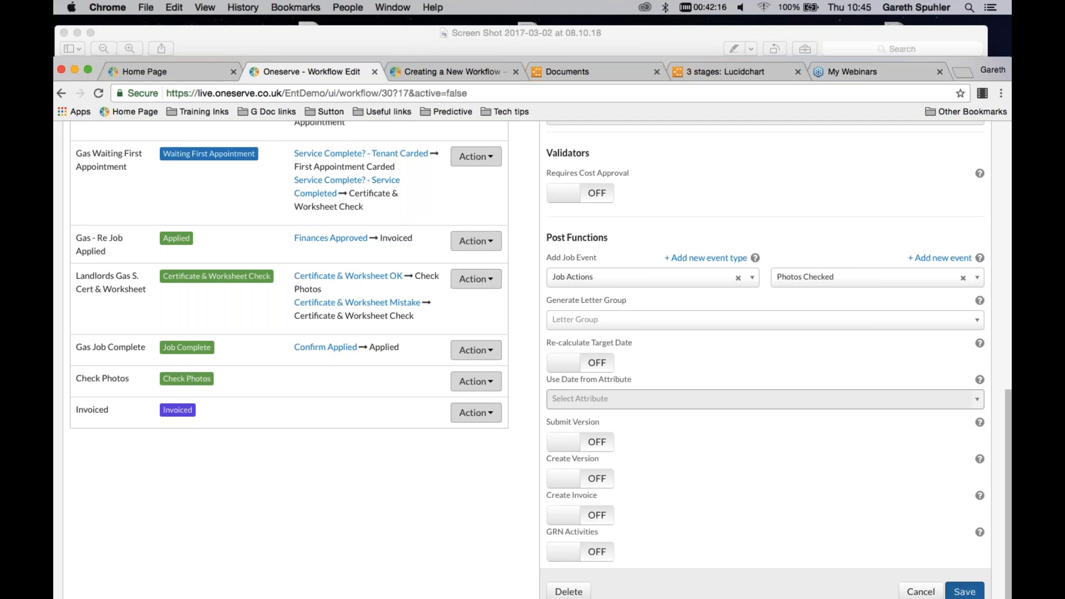
click(961, 590)
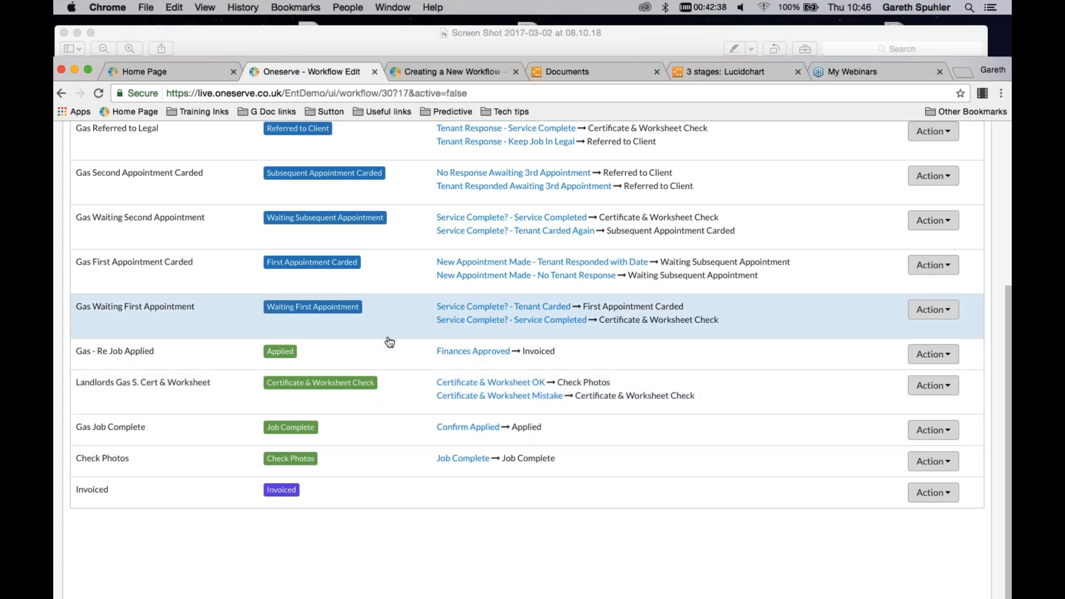
Publish the Simple Service draft workflow
scroll(534, 297, up, 3)
scroll(534, 297, up, 2)
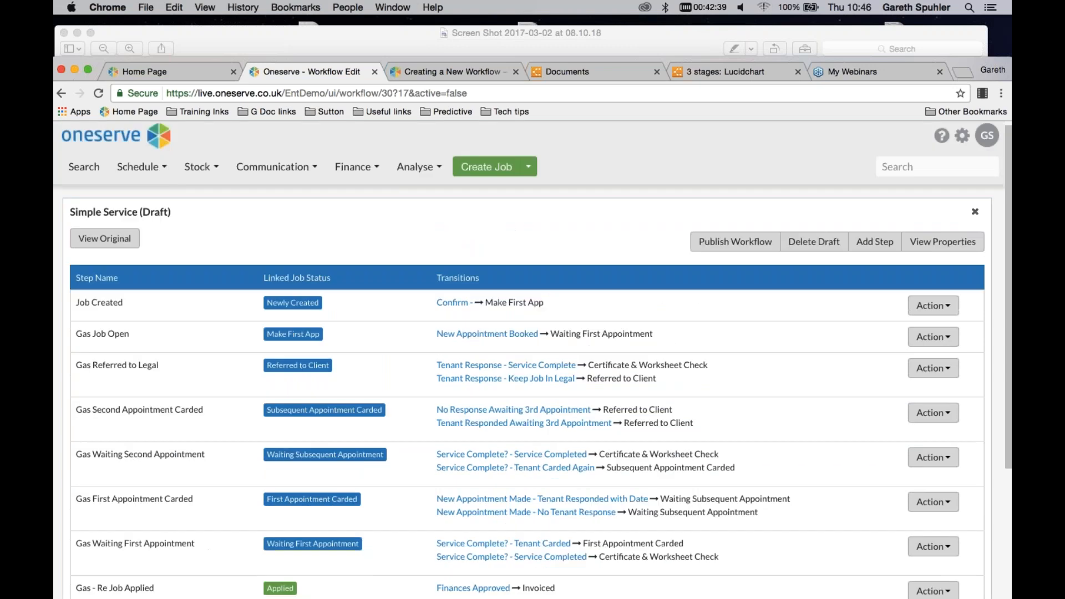
click(726, 247)
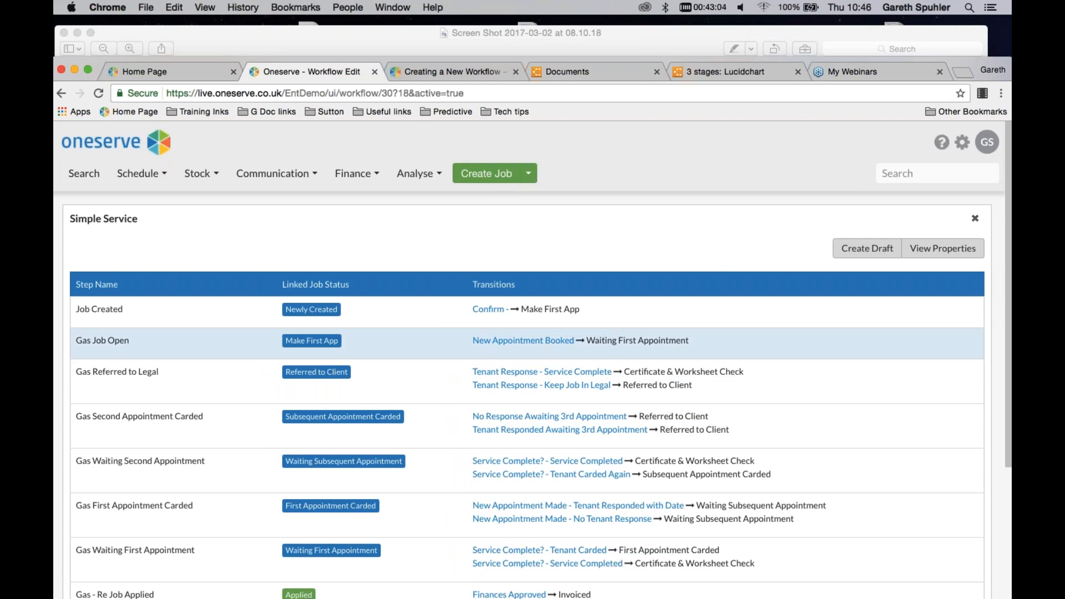
Open the first job listed in the Gas Servicing group's Certificate Check view of the job search
click(82, 174)
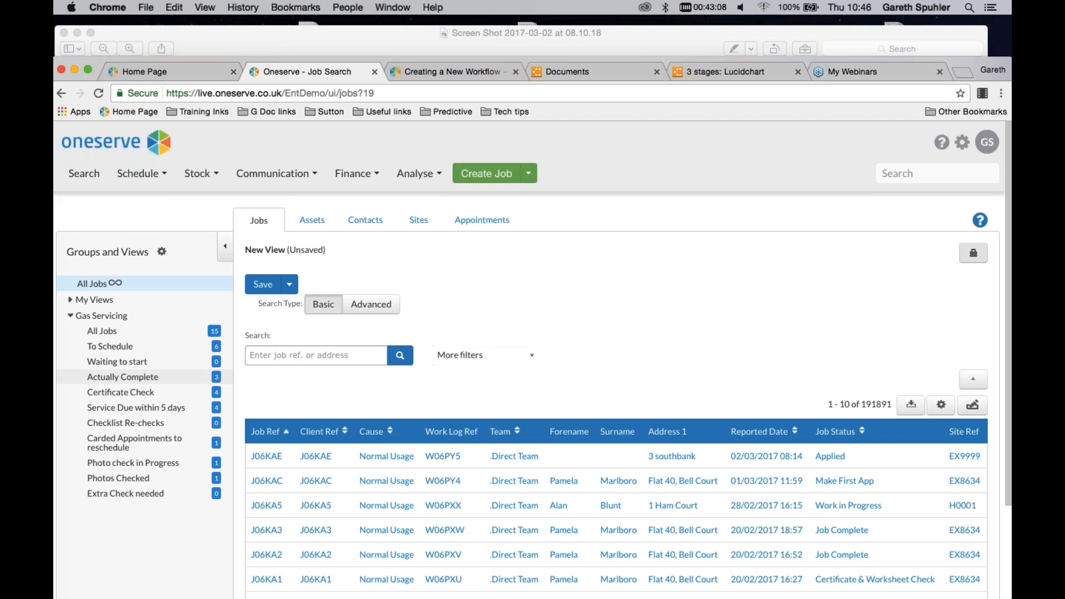
click(123, 395)
scroll(342, 381, down, 1)
click(281, 435)
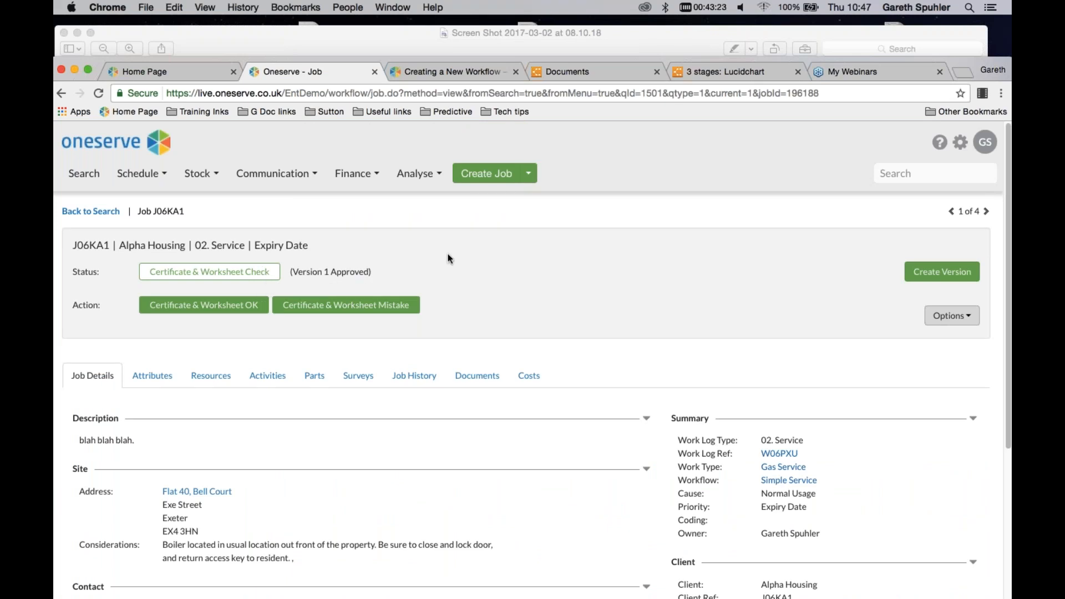
Move the job to Check Photos through the Certificate & Worksheet OK transition with the note "photos checked.", confirming the change
mouse_move(222, 309)
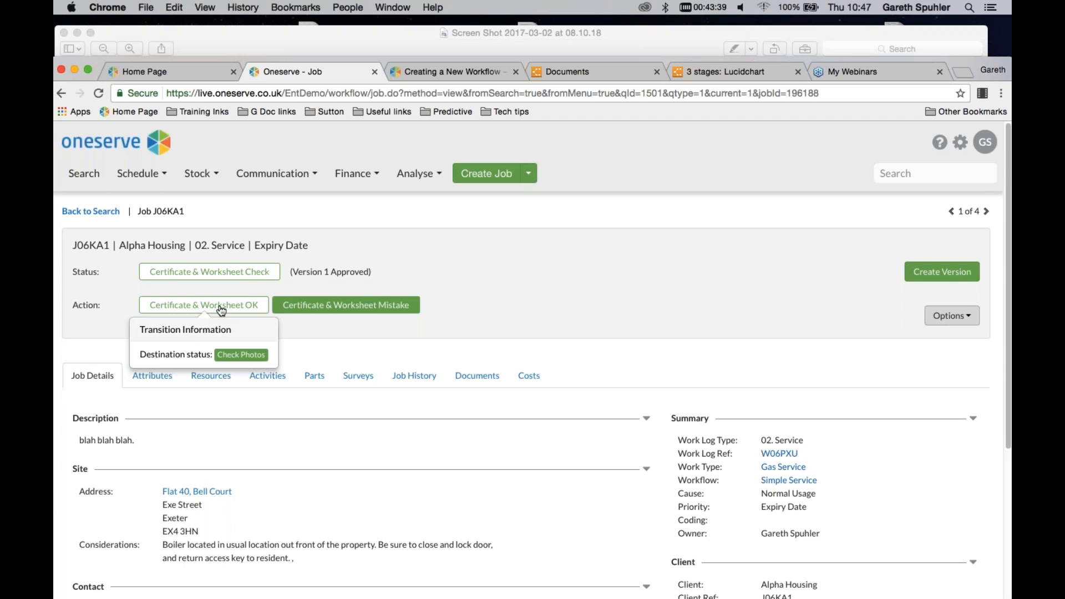
click(221, 310)
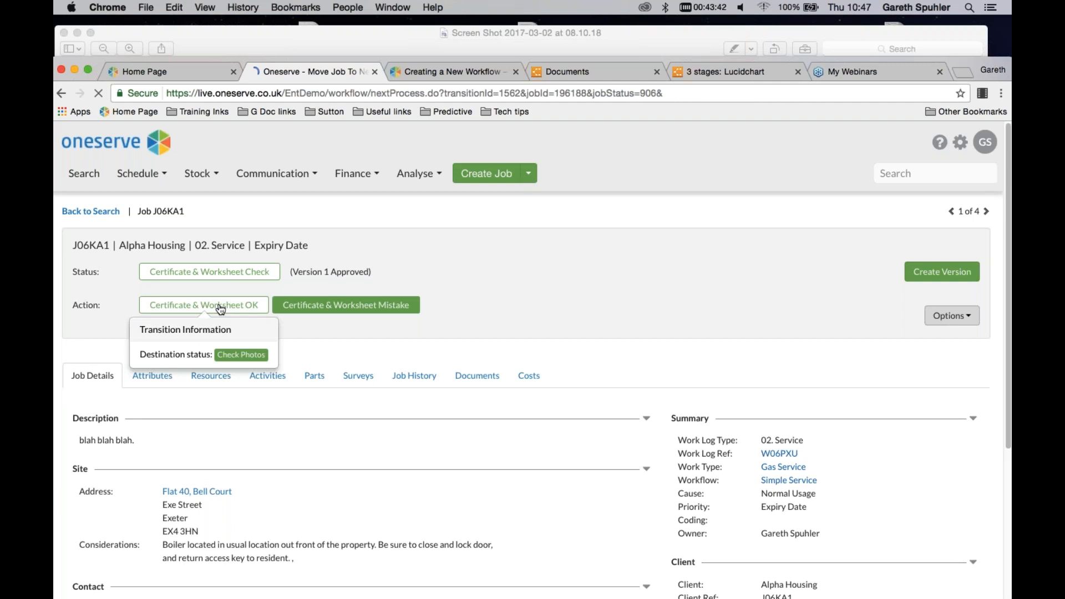
text(photos)
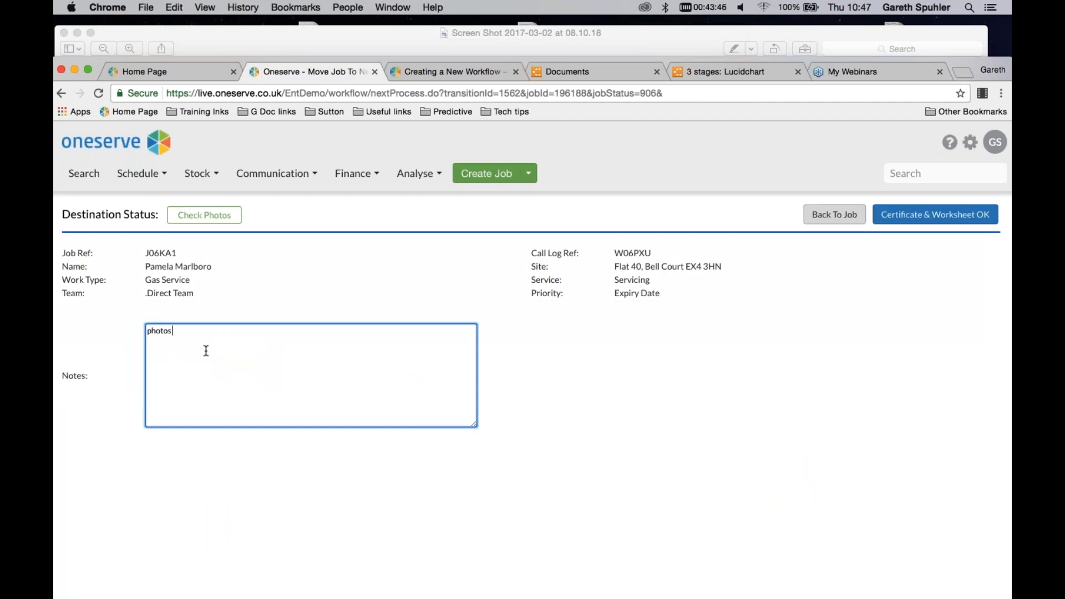
text( checked.)
click(928, 220)
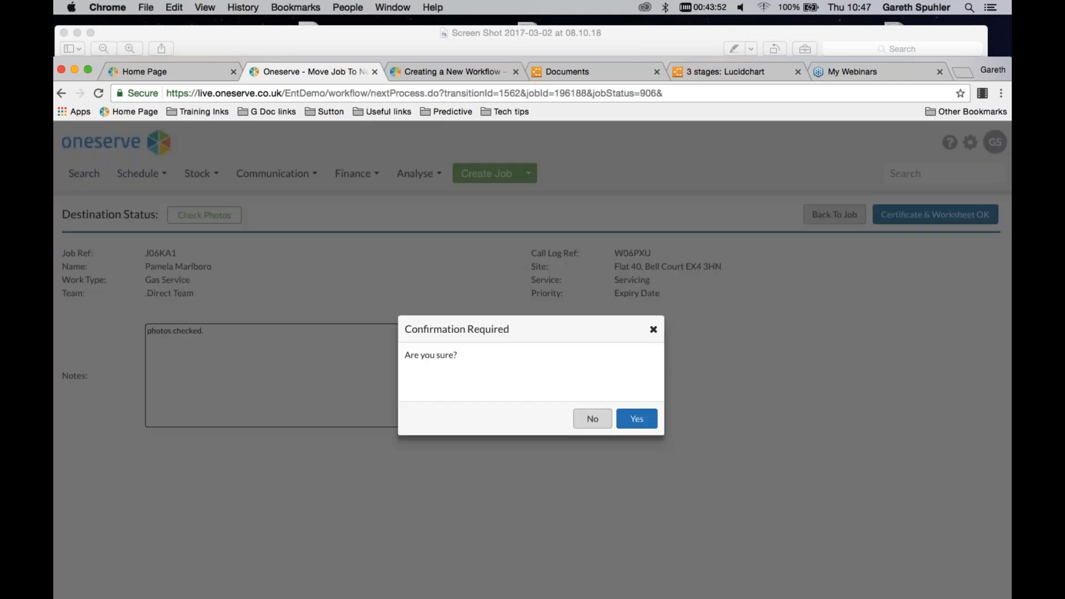
click(635, 420)
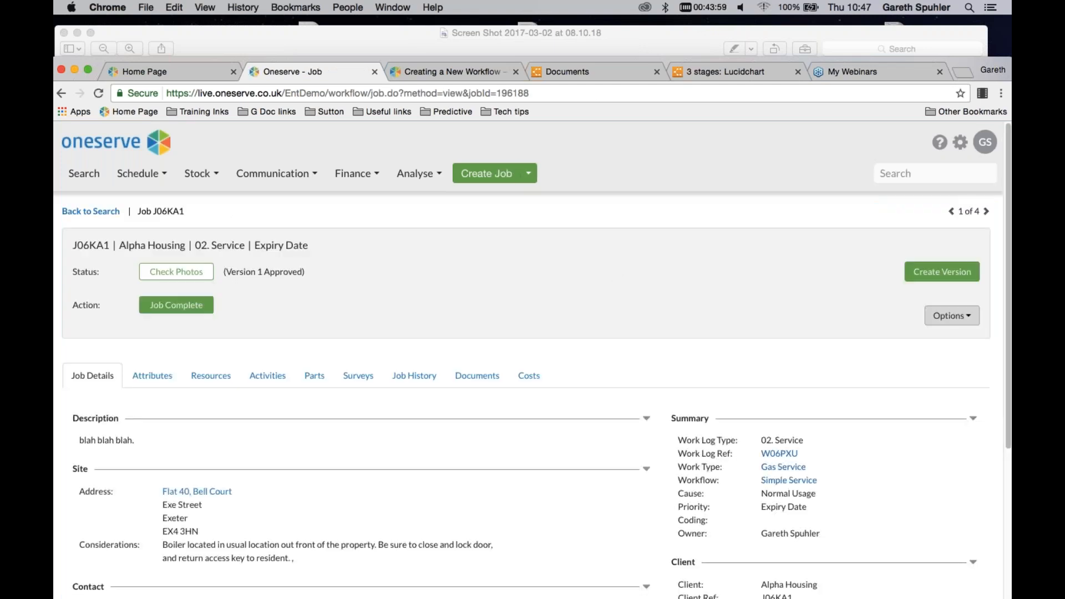
Review the job's history, including the details of its Job Completed event, and return to the job details
click(415, 381)
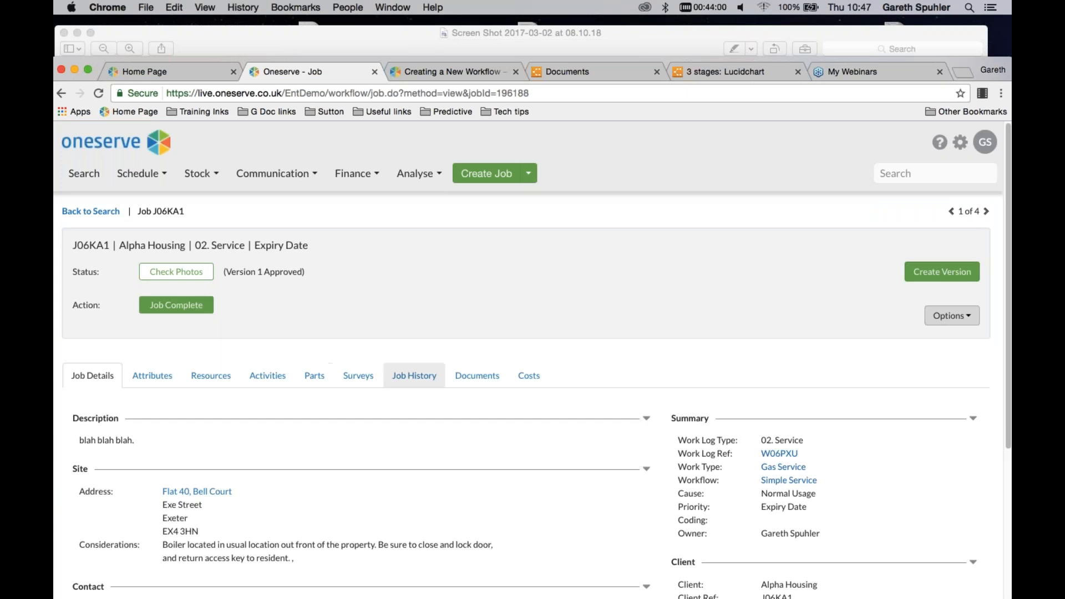
scroll(404, 324, down, 2)
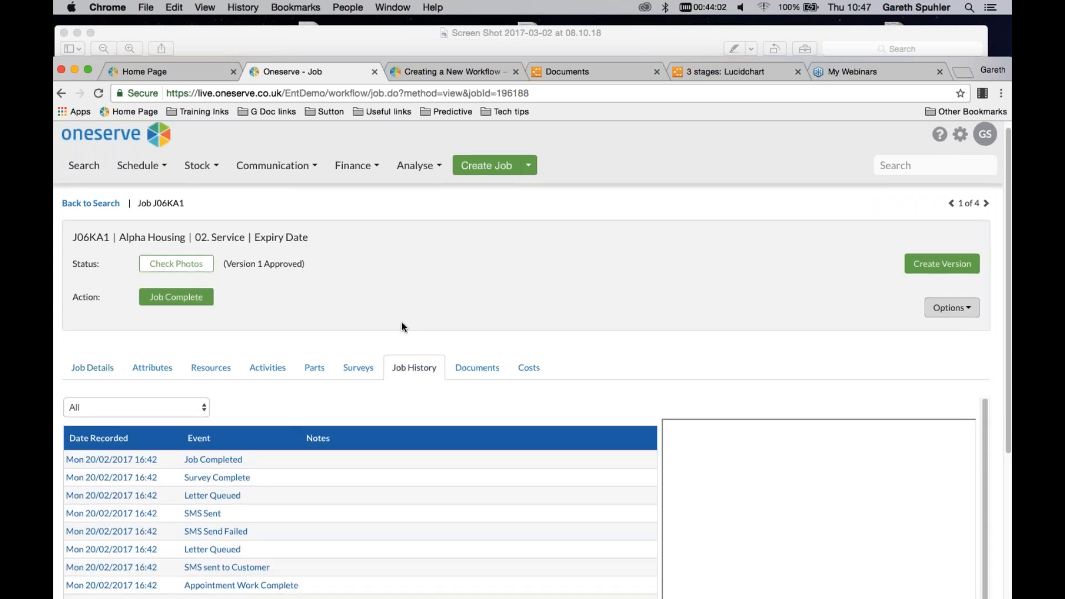
scroll(404, 327, down, 2)
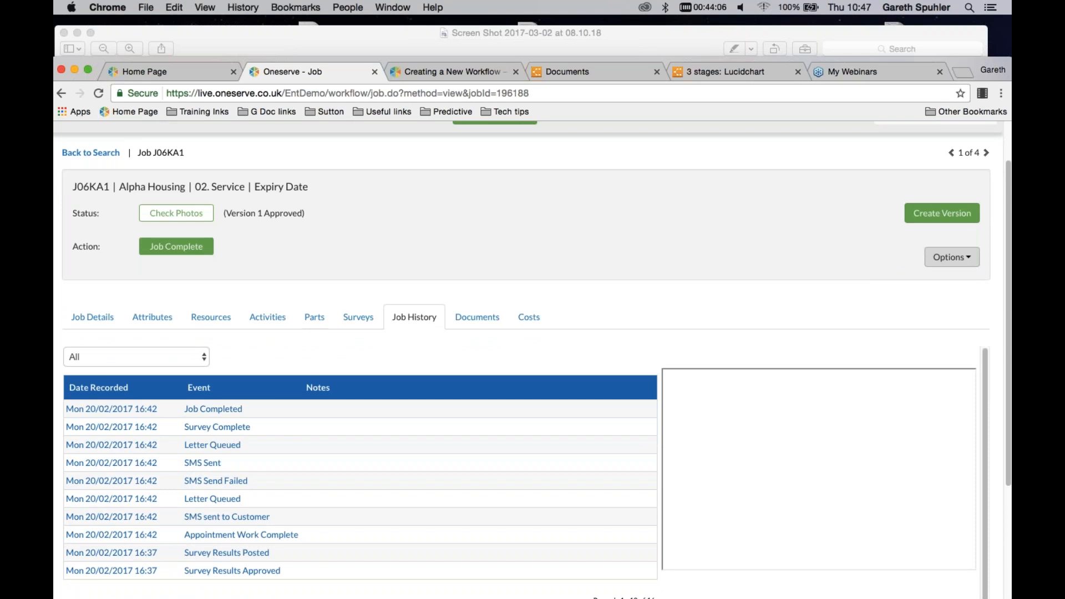
click(211, 408)
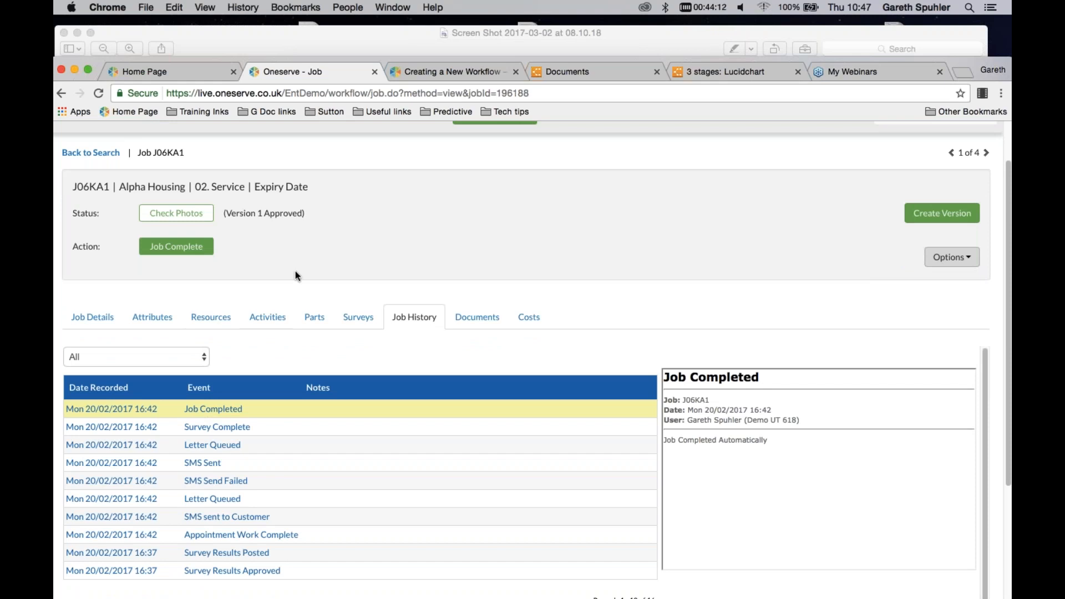
click(103, 320)
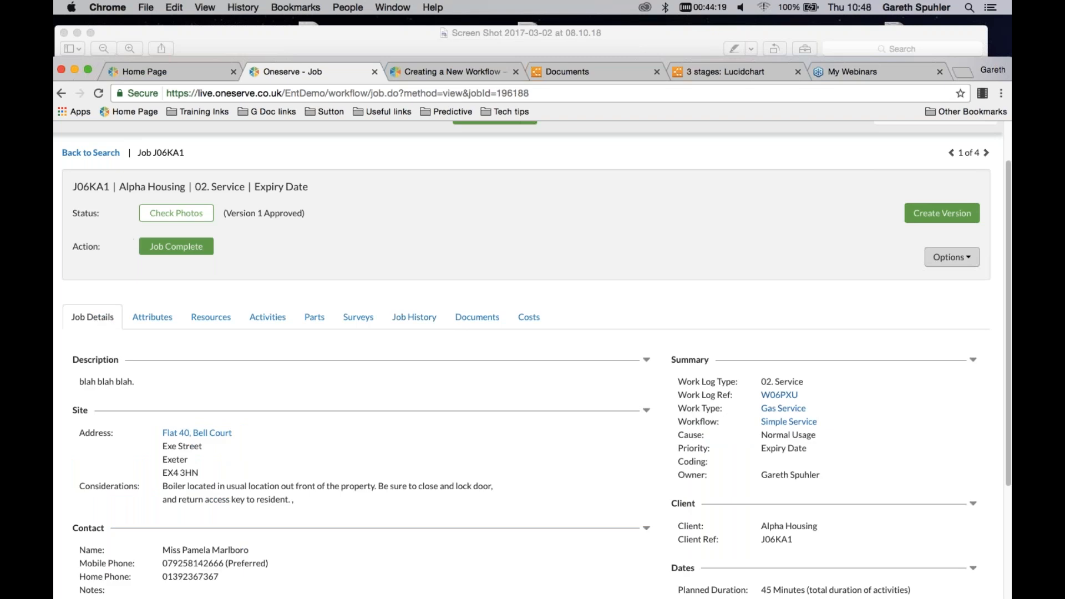
Run the Job Complete transition on the job with the note "completed." and confirm it
mouse_move(179, 251)
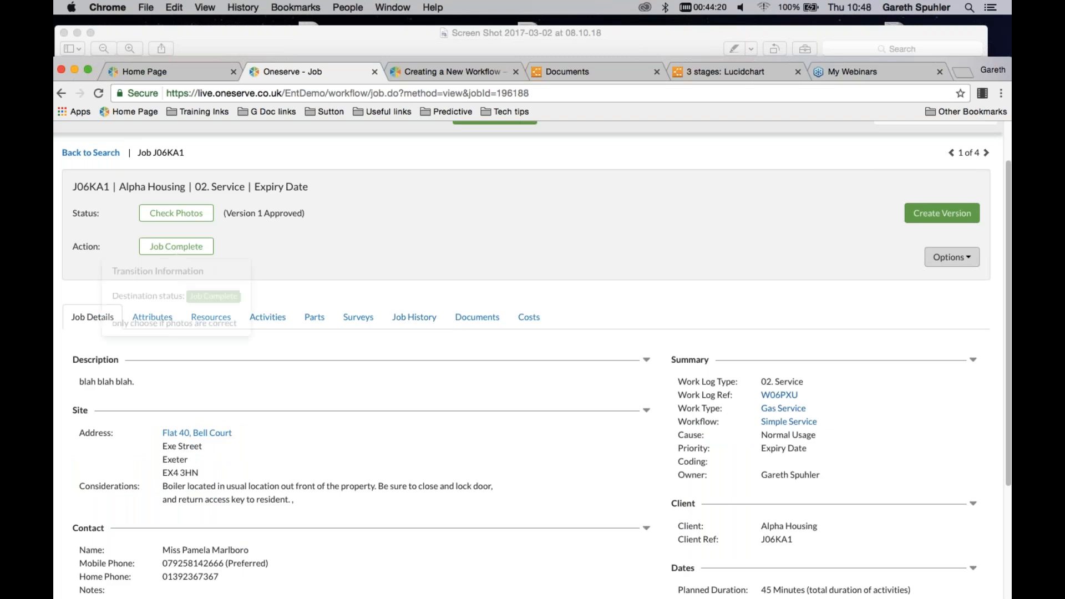
click(180, 250)
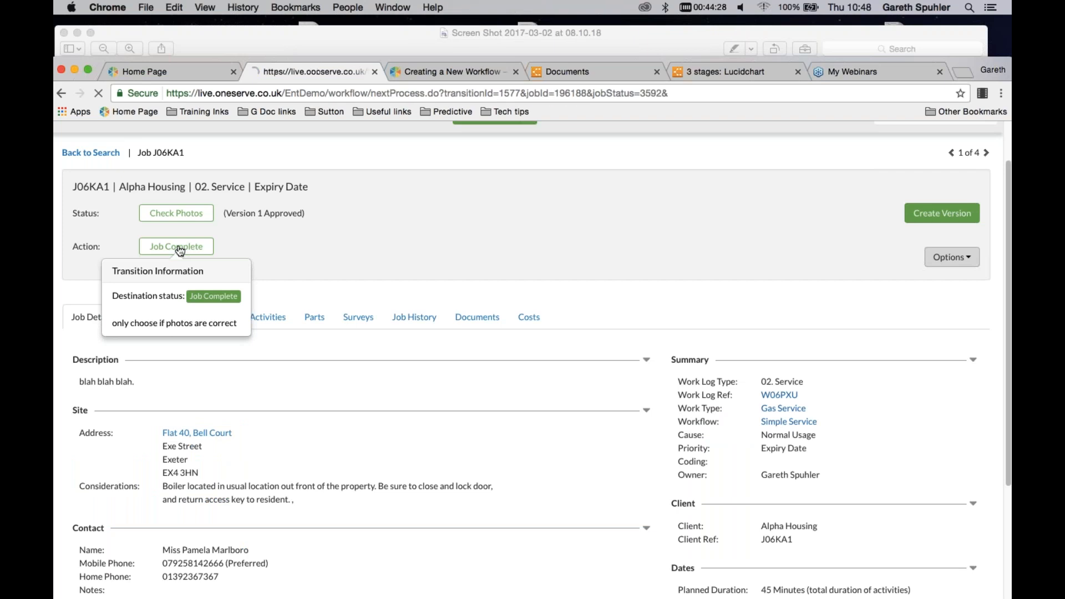
click(200, 388)
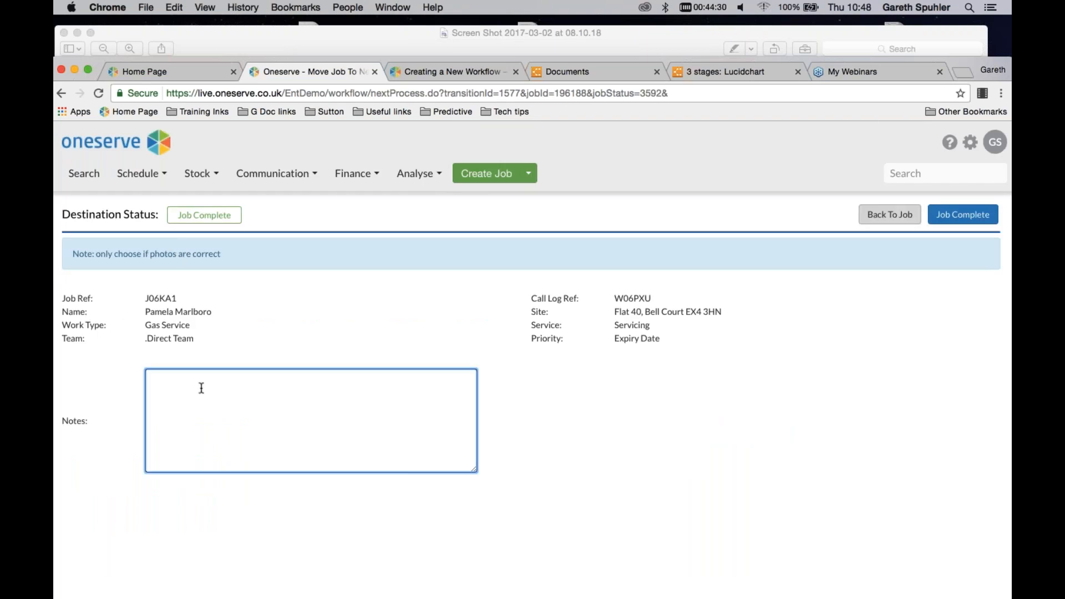
text(completed.)
click(963, 215)
click(636, 424)
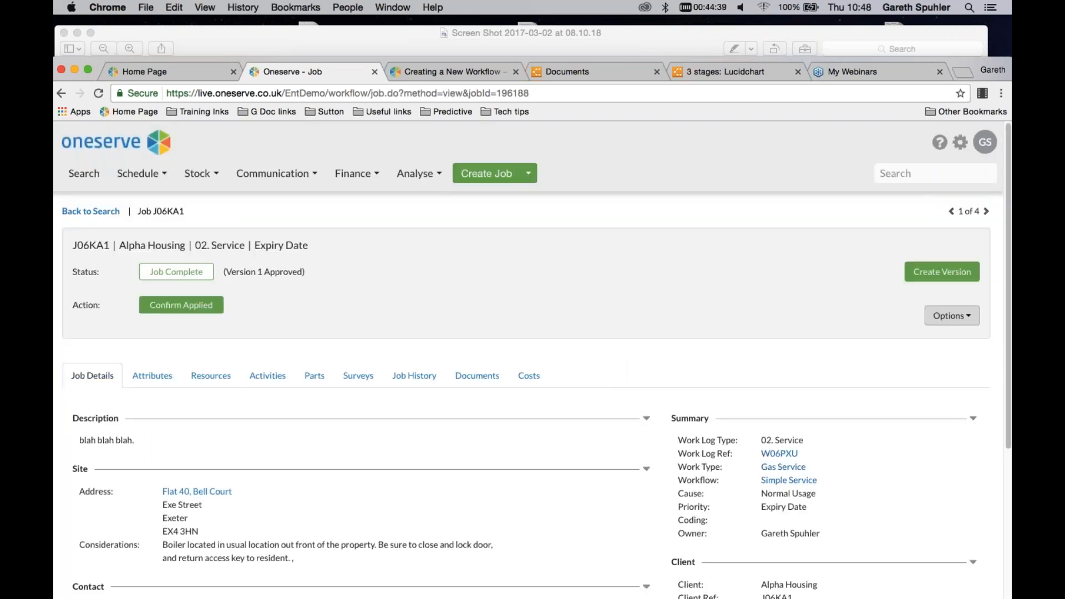
Check the job's history for the Photos Checked event and view its details
click(414, 377)
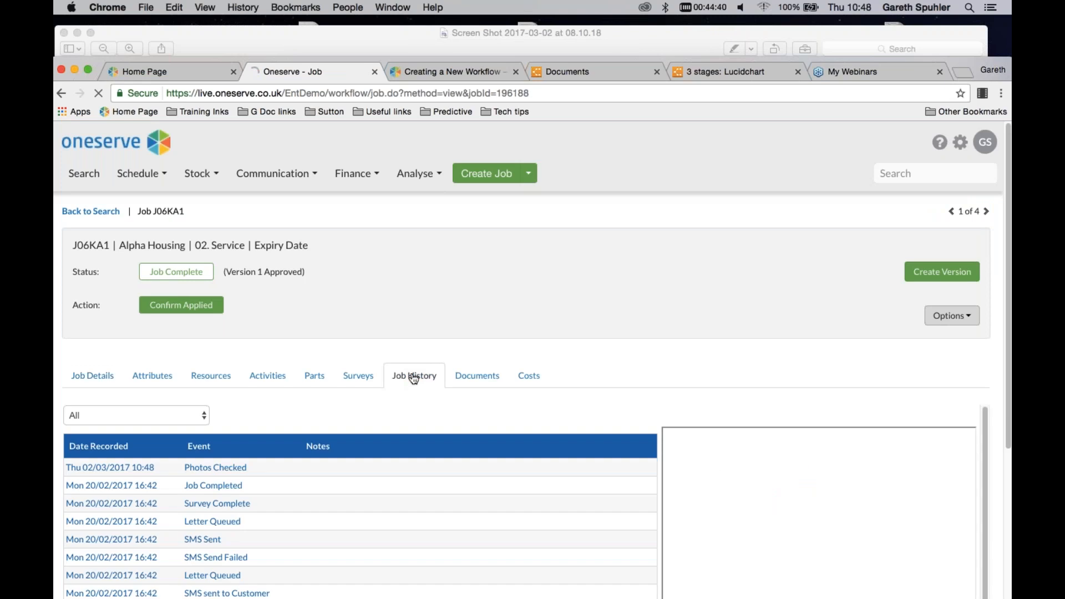
scroll(358, 377, down, 2)
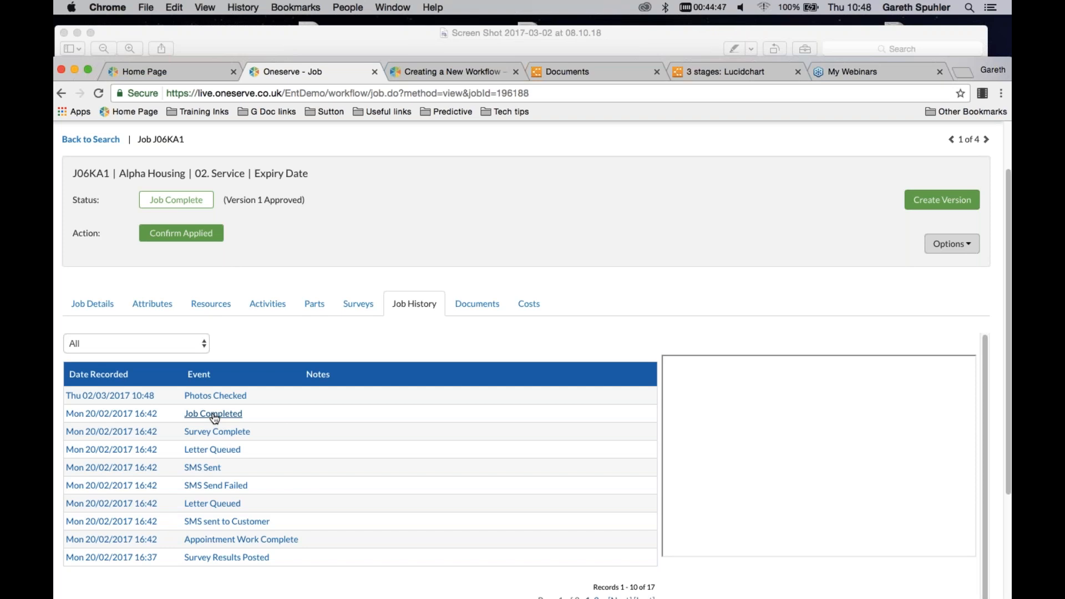
click(214, 396)
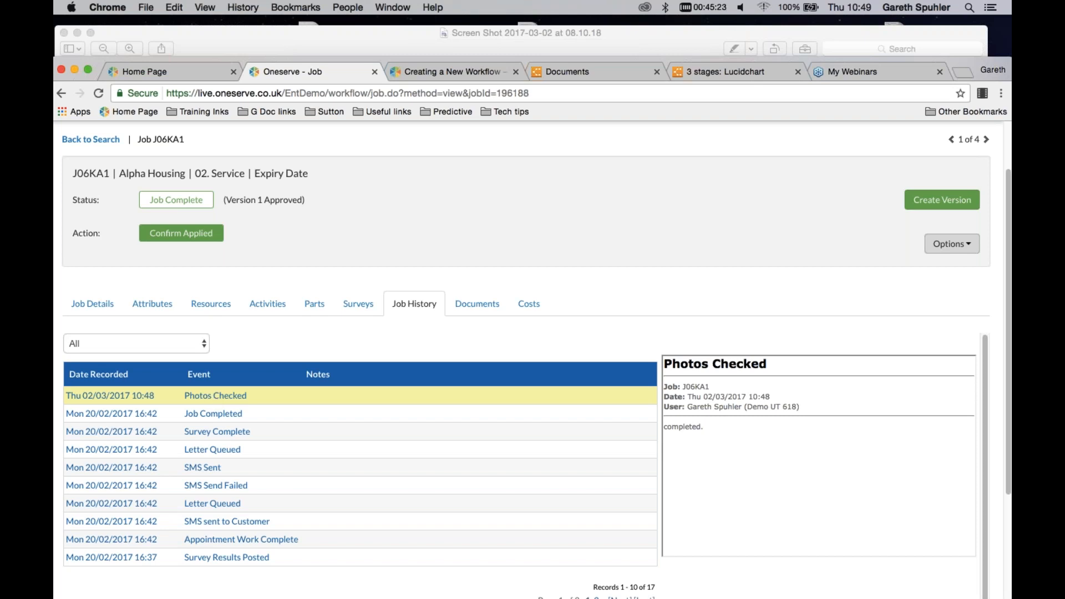
Look up the Photos Checked event's code in the Events administration by filtering for "photo"
scroll(769, 171, up, 2)
click(958, 144)
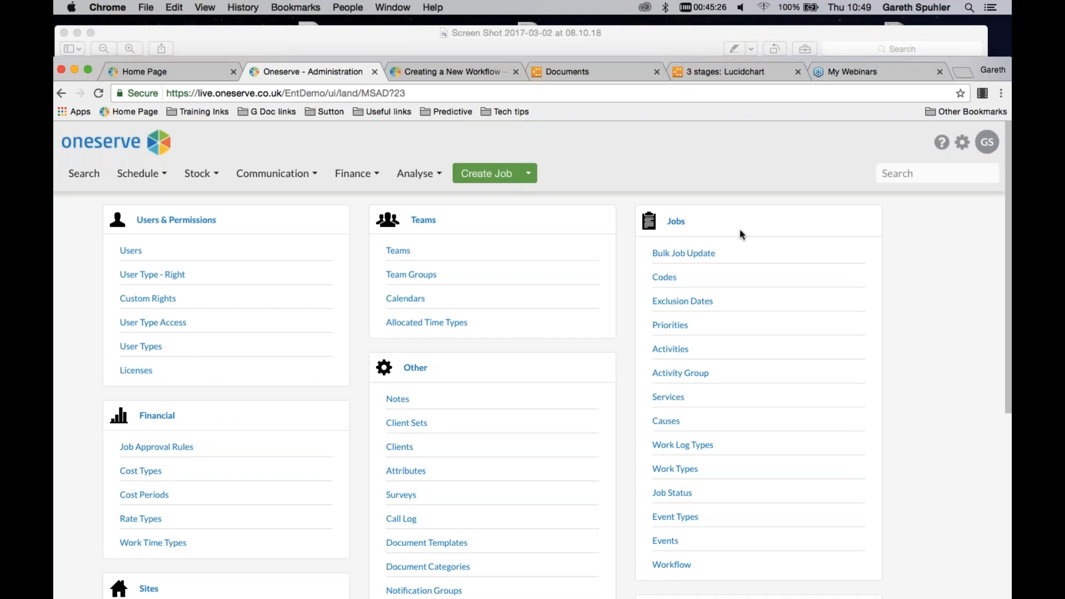
scroll(742, 234, down, 3)
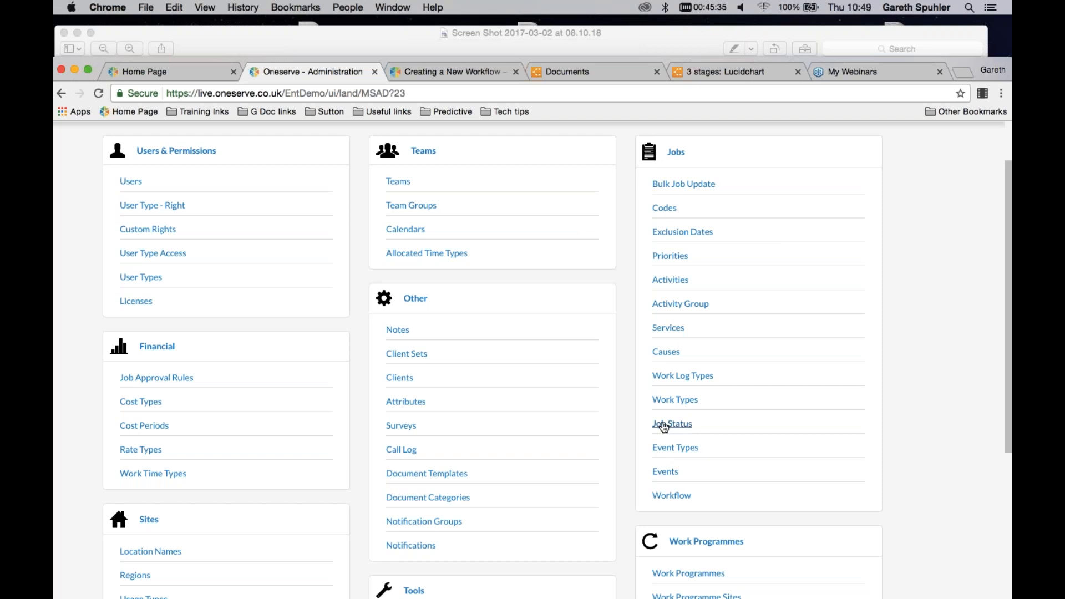
click(665, 472)
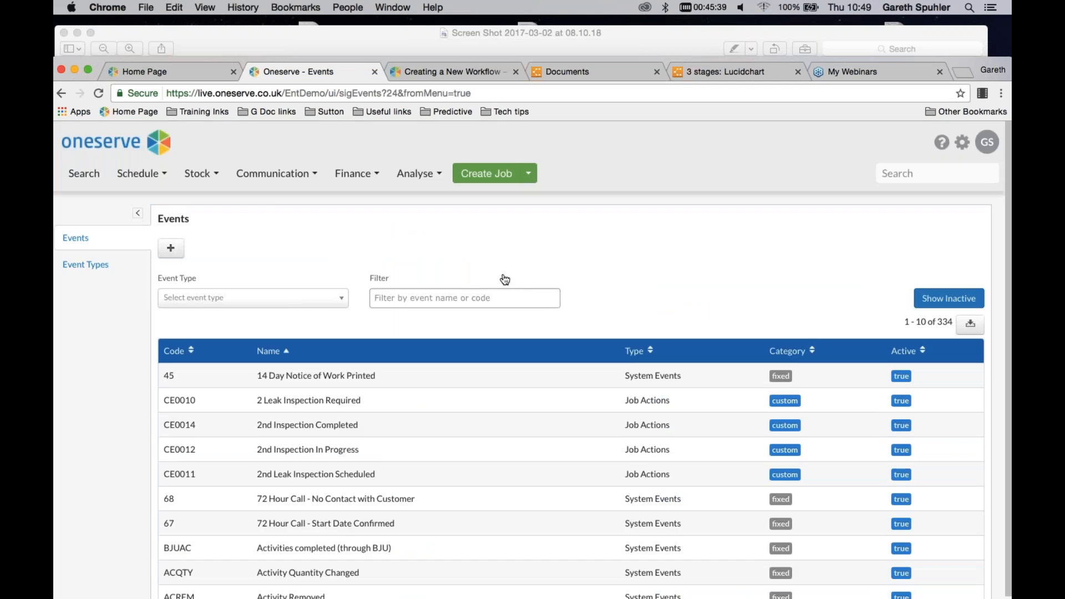
click(417, 298)
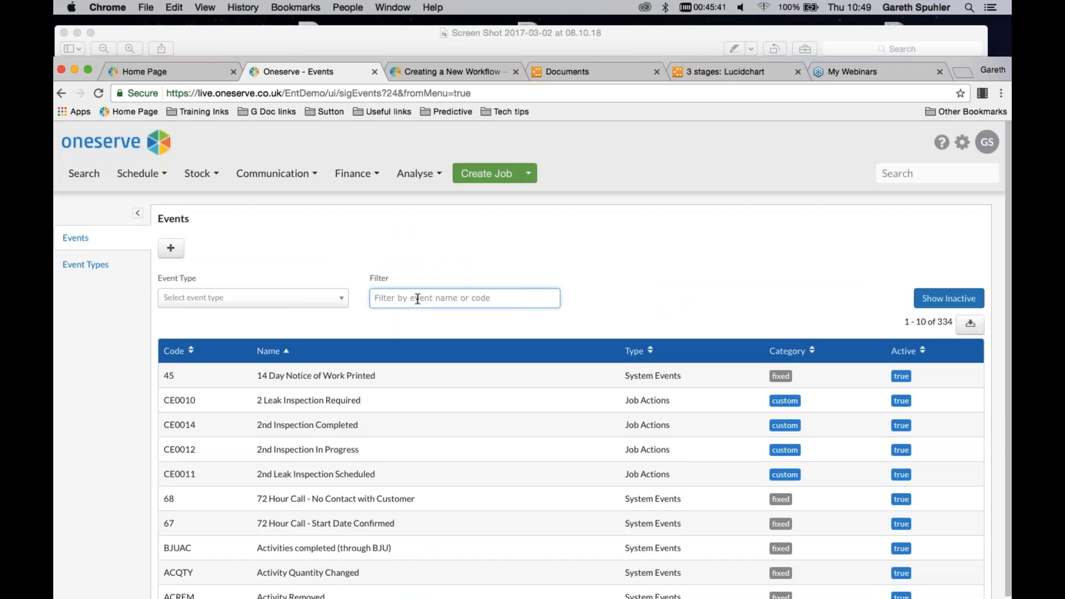
text(photo)
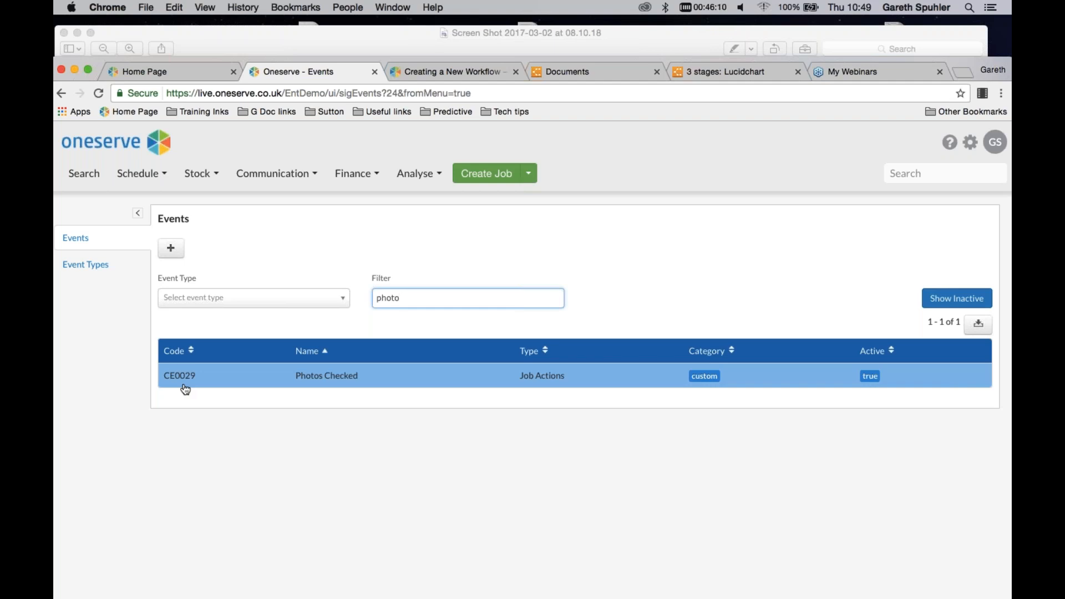
Change the event code in the Photos Checked job view's query to CE0029, run the search and save the view under the same name
click(84, 173)
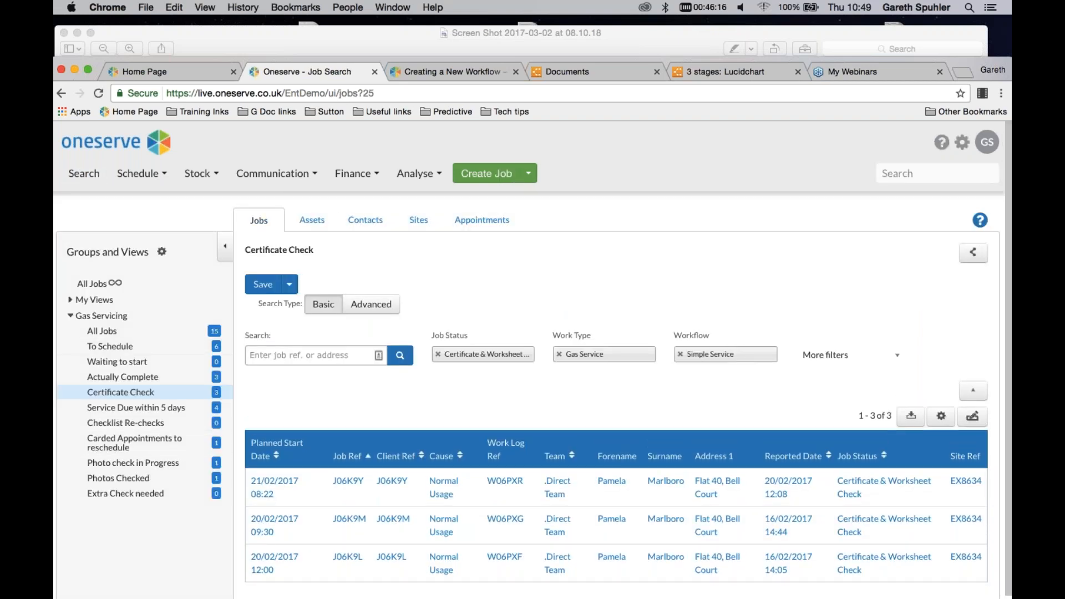
click(120, 478)
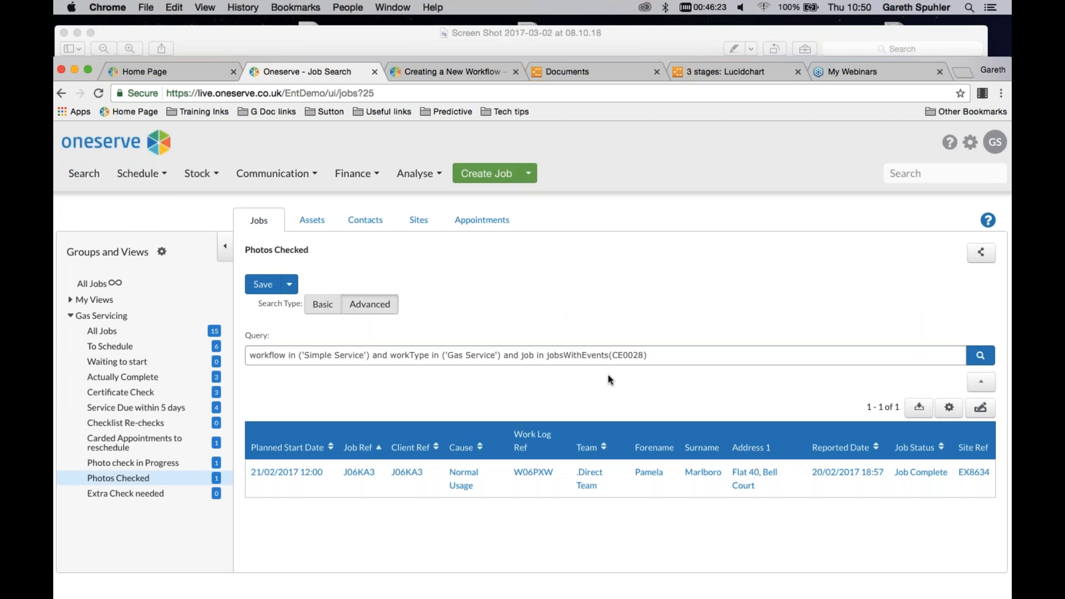
click(644, 356)
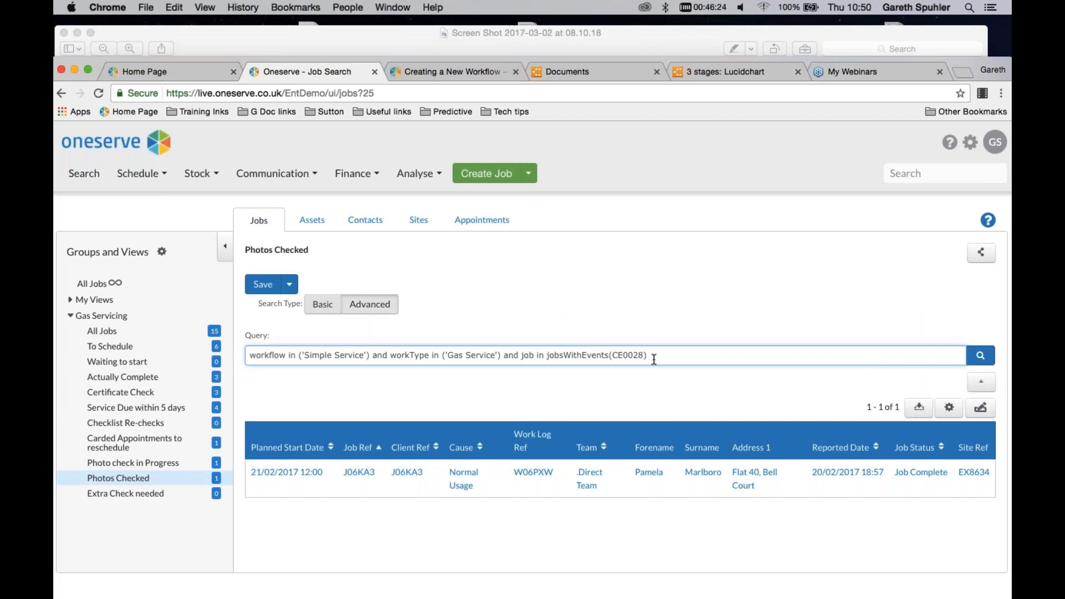
key(BackSpace)
text(9)
click(981, 355)
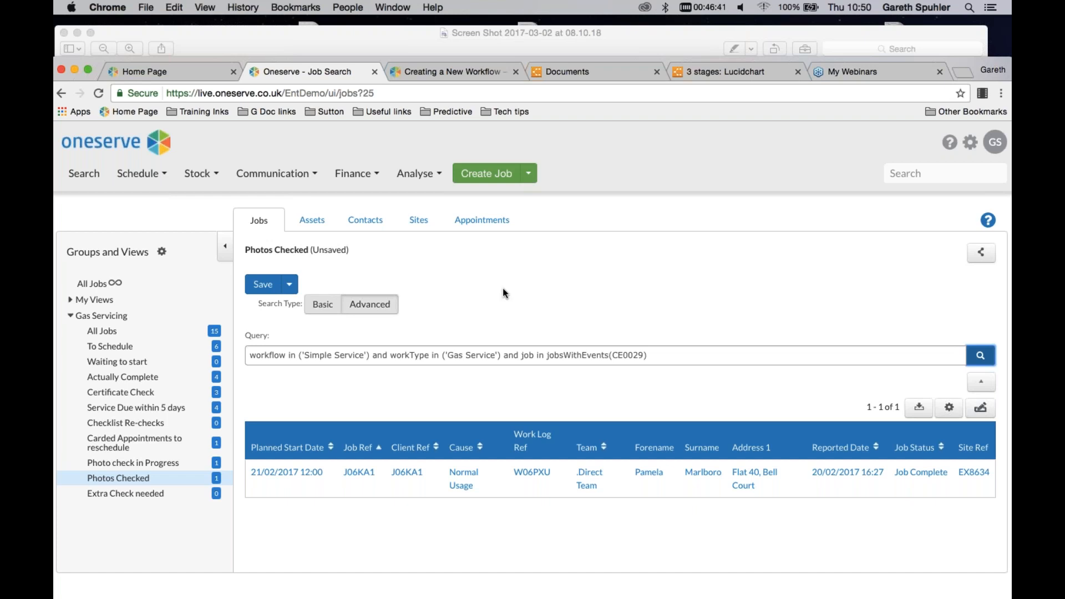
click(263, 284)
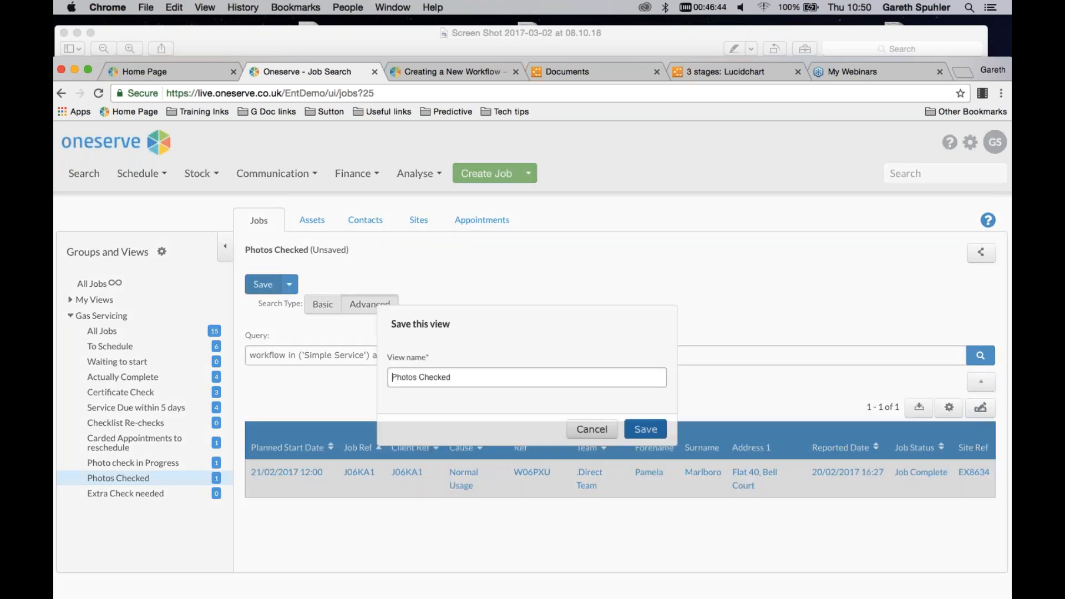
click(646, 430)
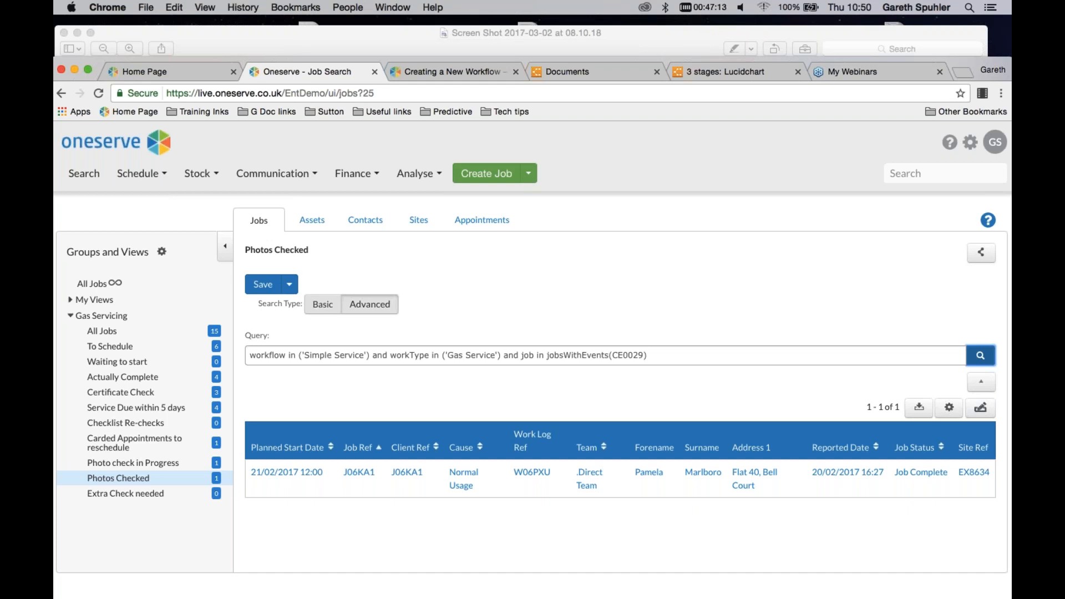
Filter the workflow administration list by "simple" and open the Simple Service workflow to examine its steps and transitions
click(969, 145)
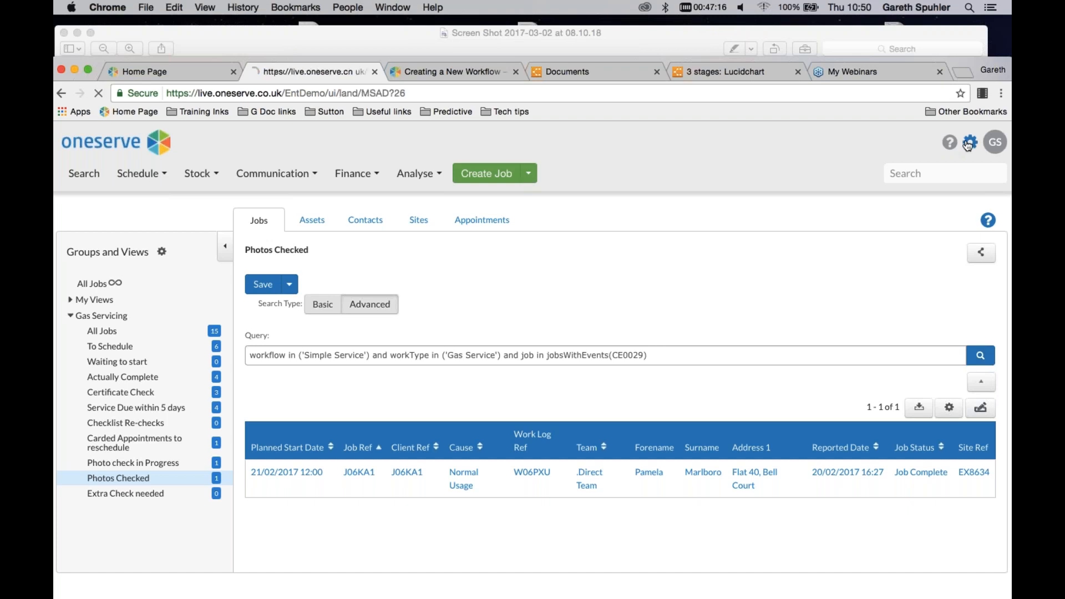
scroll(770, 422, down, 1)
scroll(770, 423, down, 3)
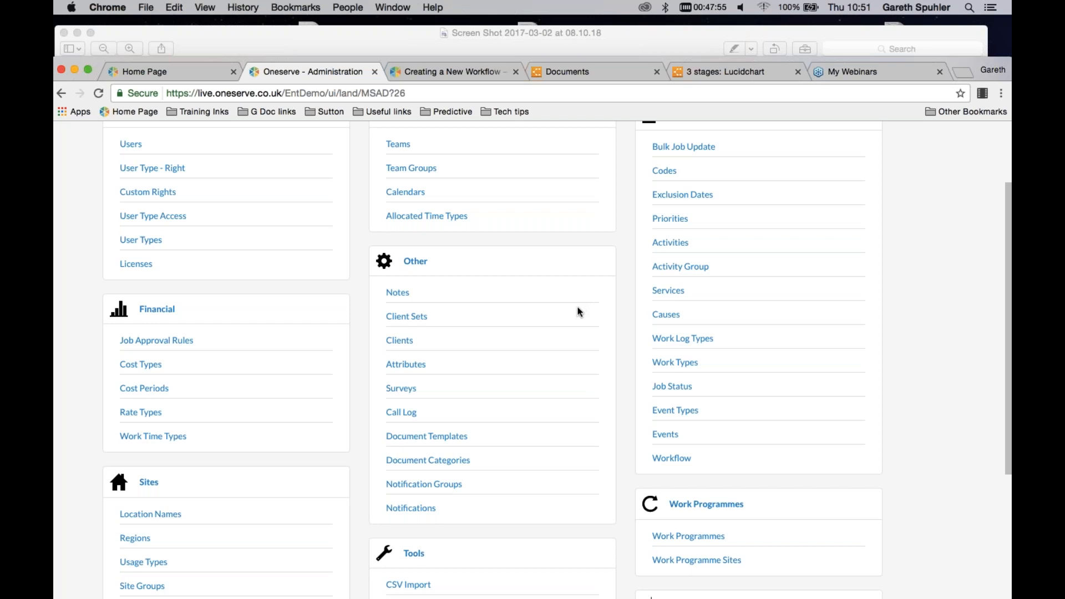
click(672, 459)
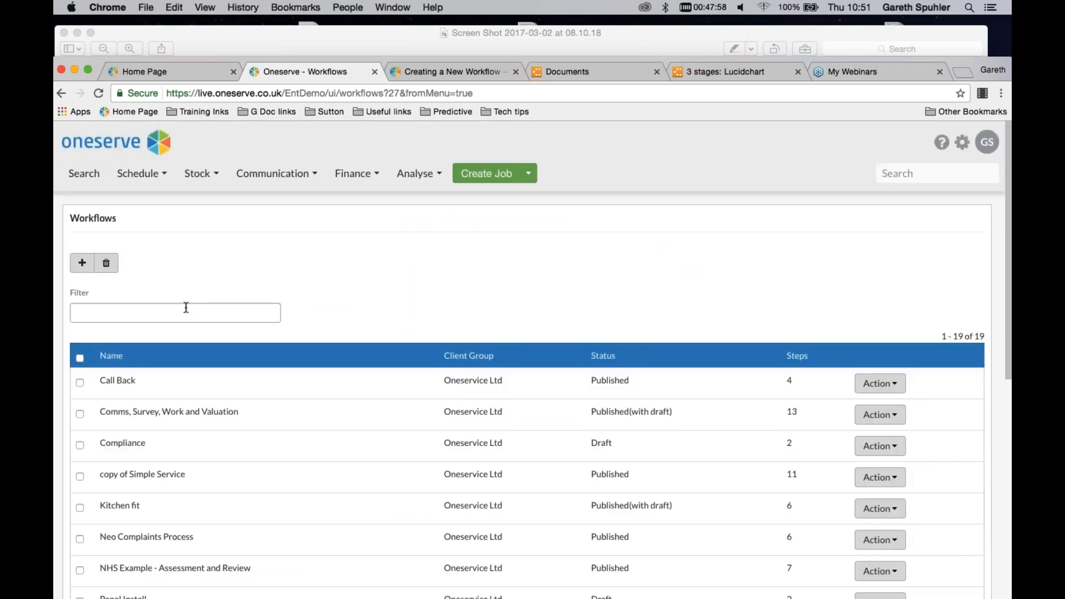
click(191, 302)
text(simple)
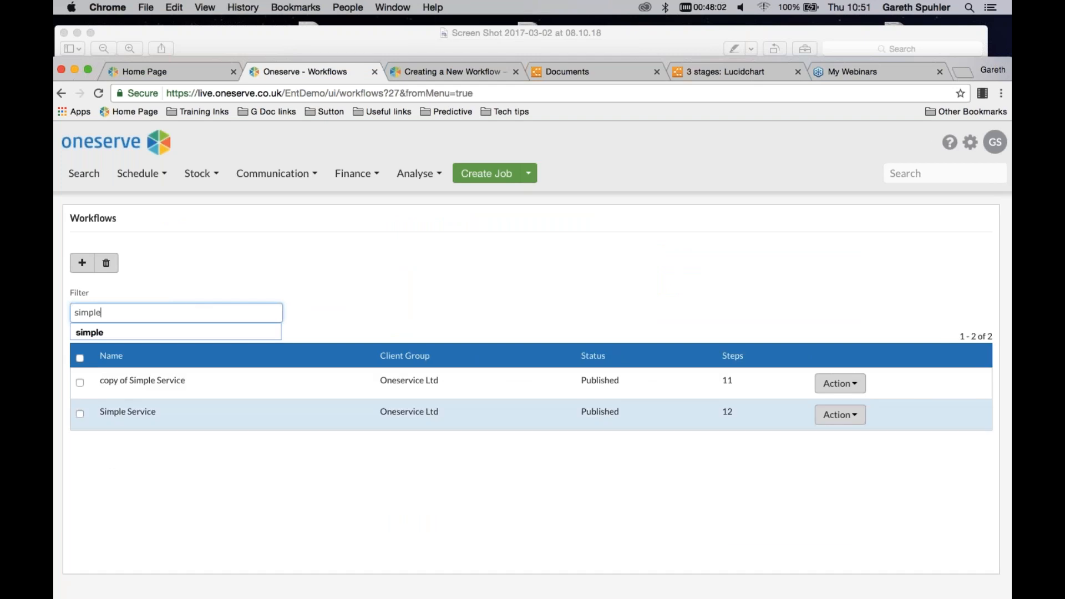
click(122, 416)
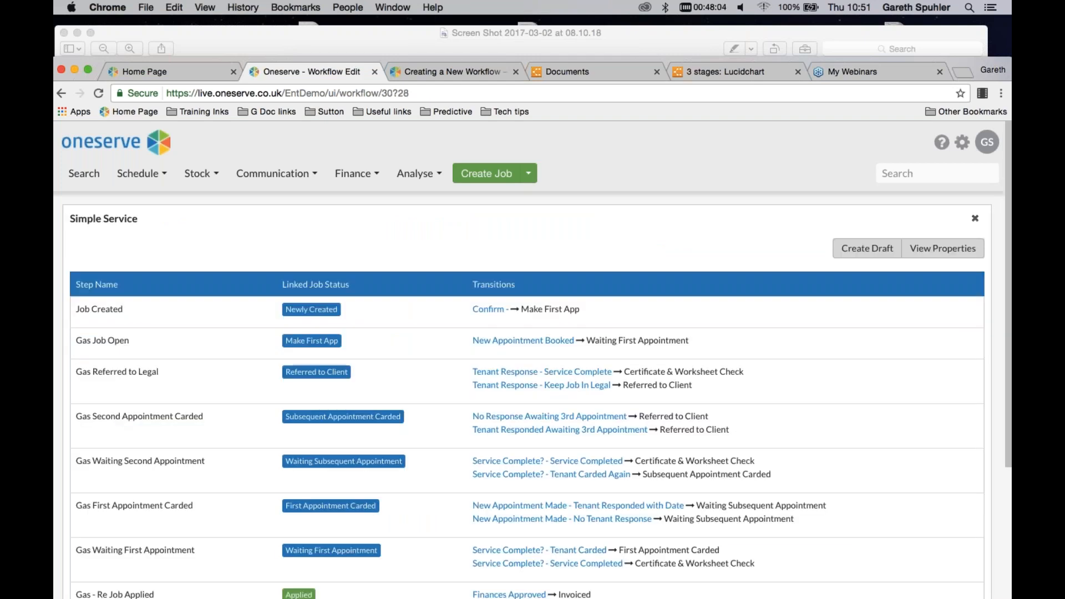
scroll(413, 222, down, 2)
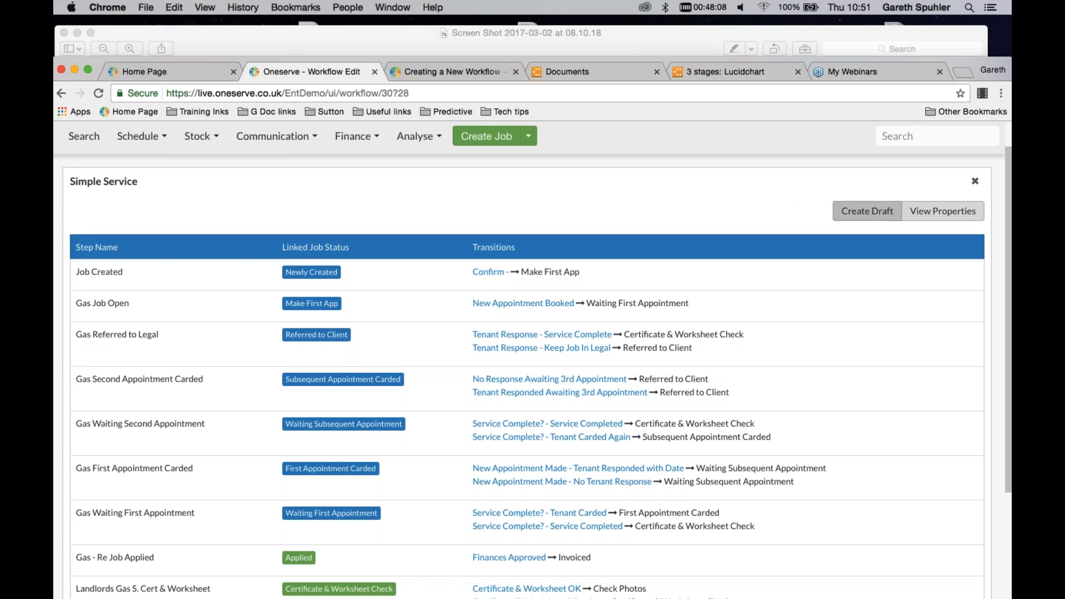
Open the Job Complete transition of the Check Photos step and examine its permission right condition and post functions
scroll(758, 205, down, 1)
scroll(728, 211, down, 4)
scroll(647, 281, down, 2)
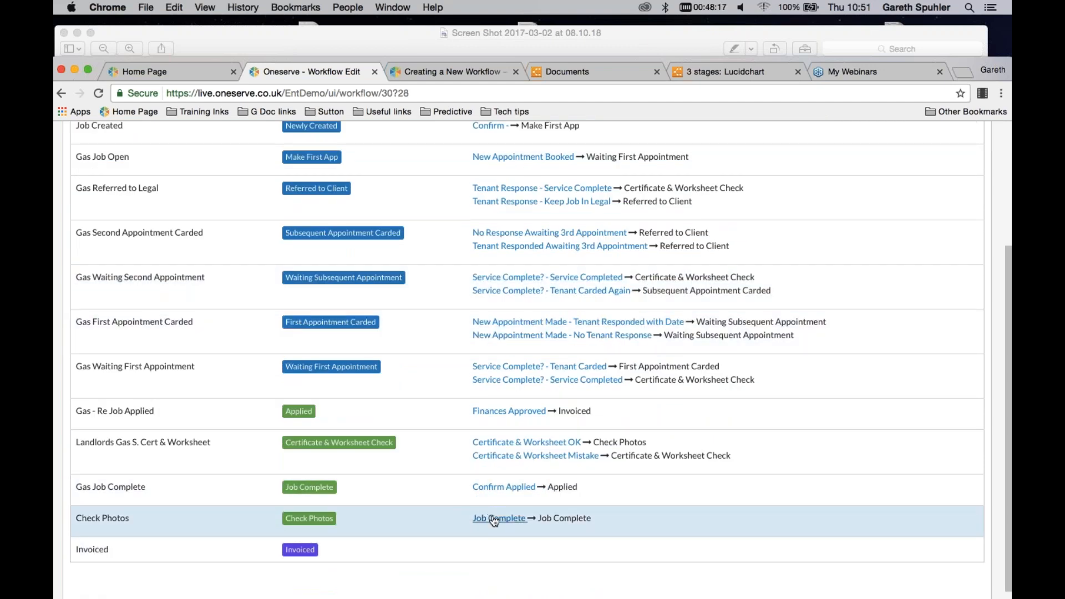
click(495, 520)
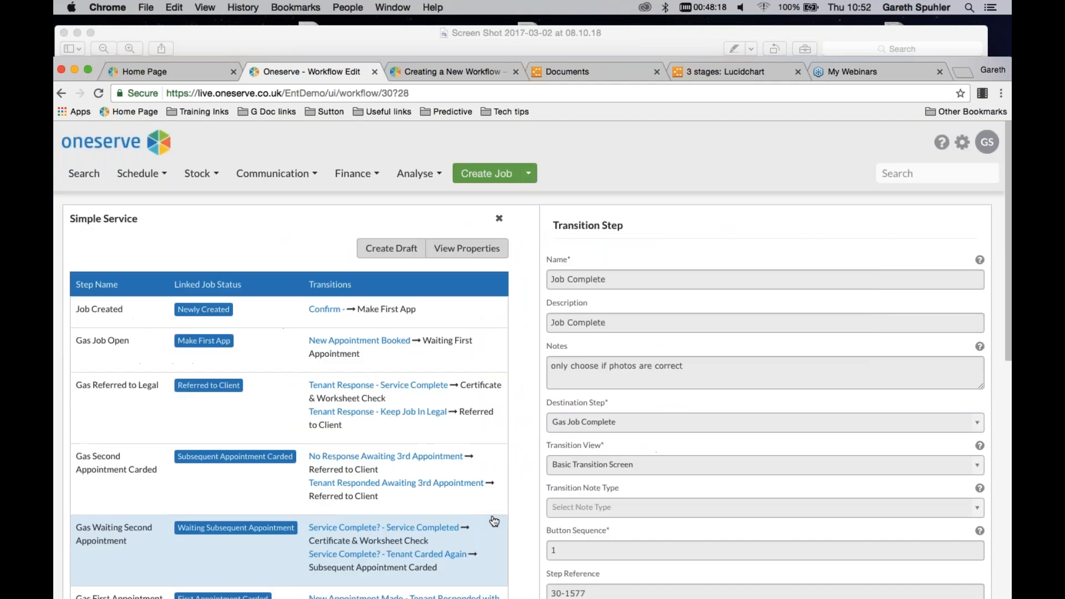
scroll(803, 336, down, 10)
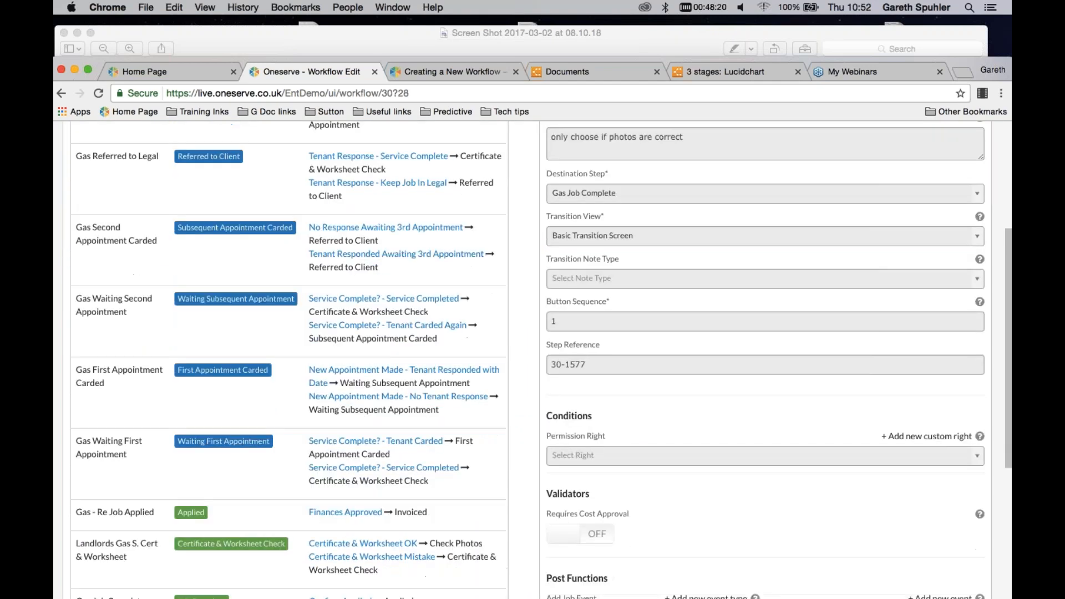
scroll(805, 336, down, 1)
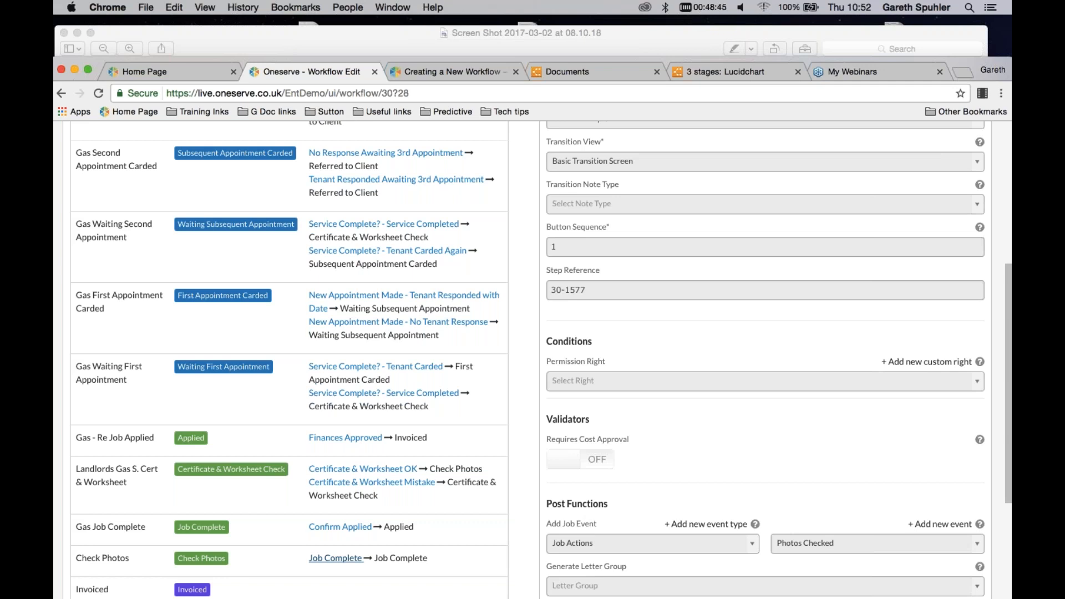
mouse_move(980, 362)
Open the User Type Rights administration and view the rights assigned to the Finance [9.1] user type
scroll(533, 355, up, 1)
scroll(962, 144, up, 10)
click(963, 148)
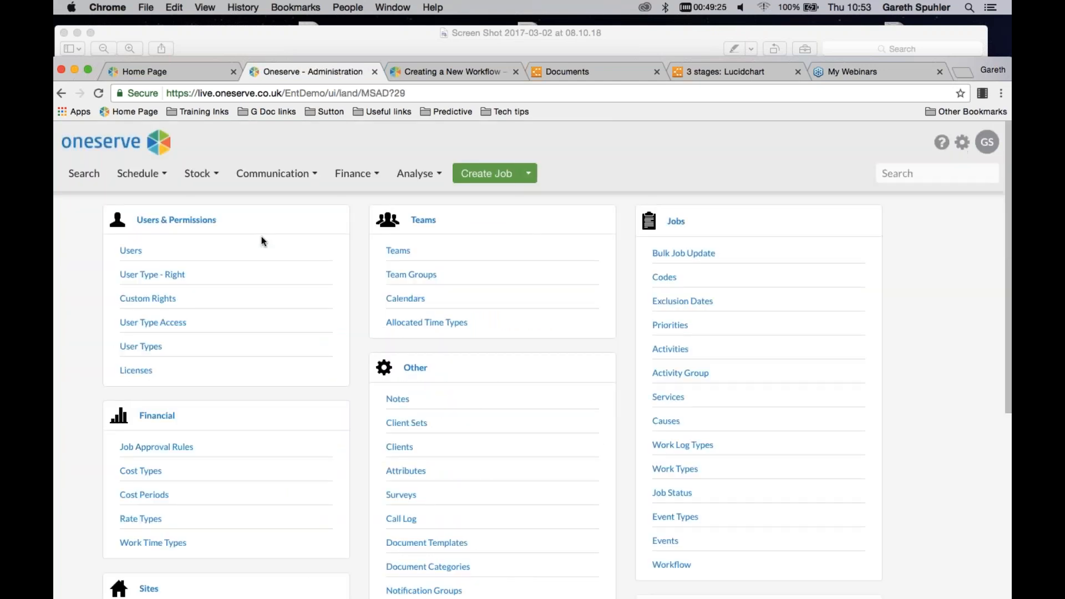
click(146, 276)
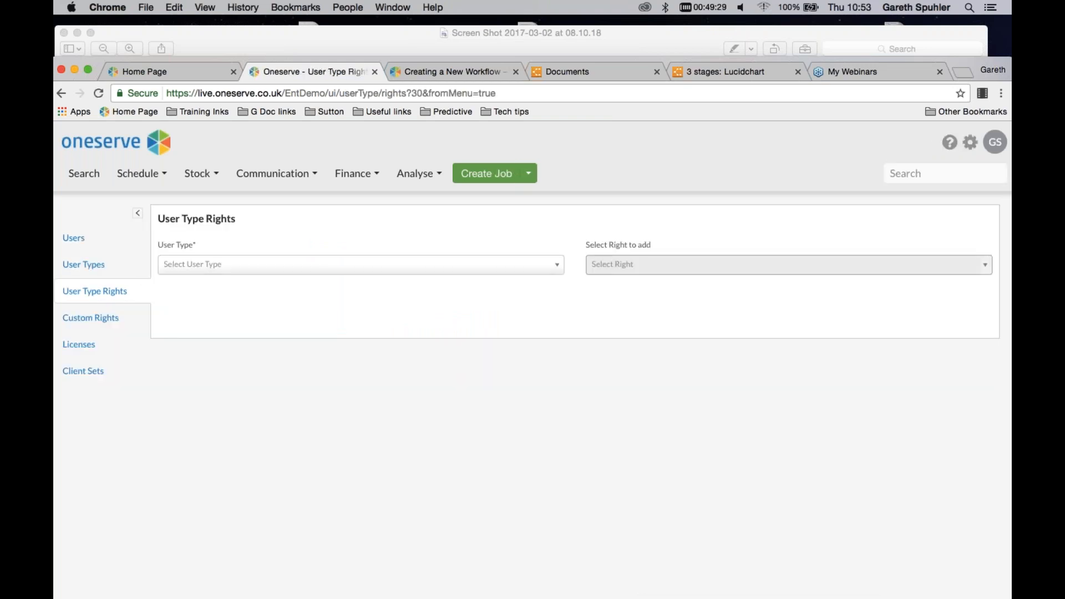
click(205, 265)
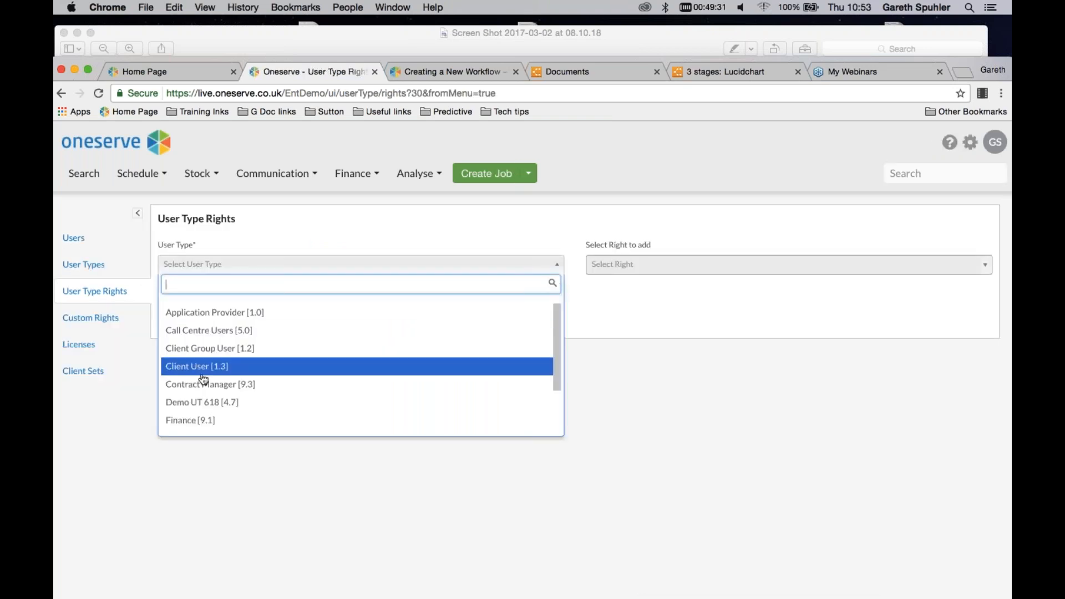
click(191, 420)
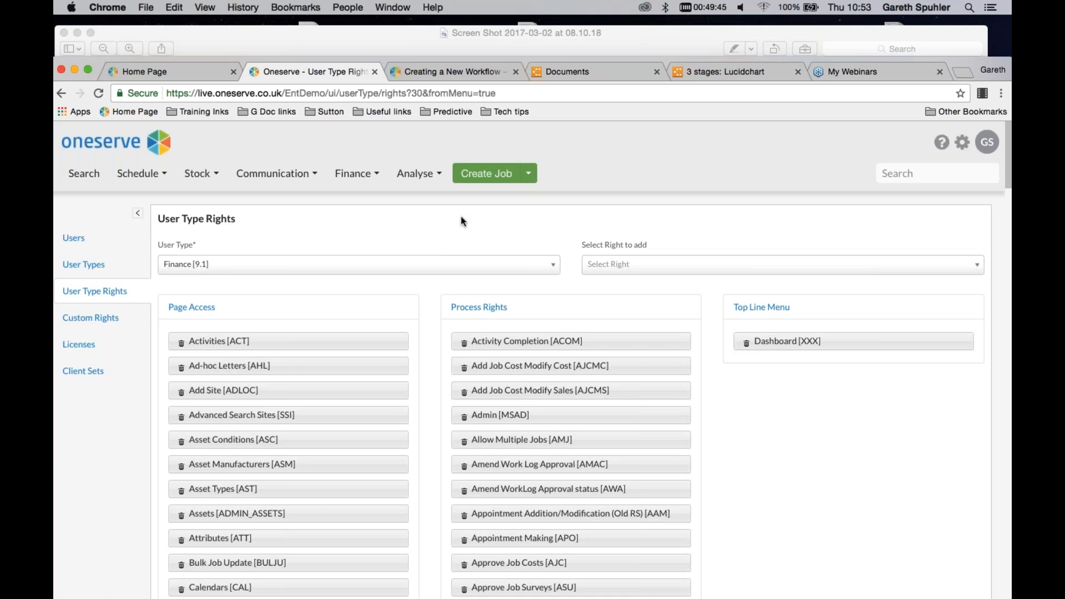
View the Custom Rights administration and inspect the form for a new custom right without creating one
click(91, 317)
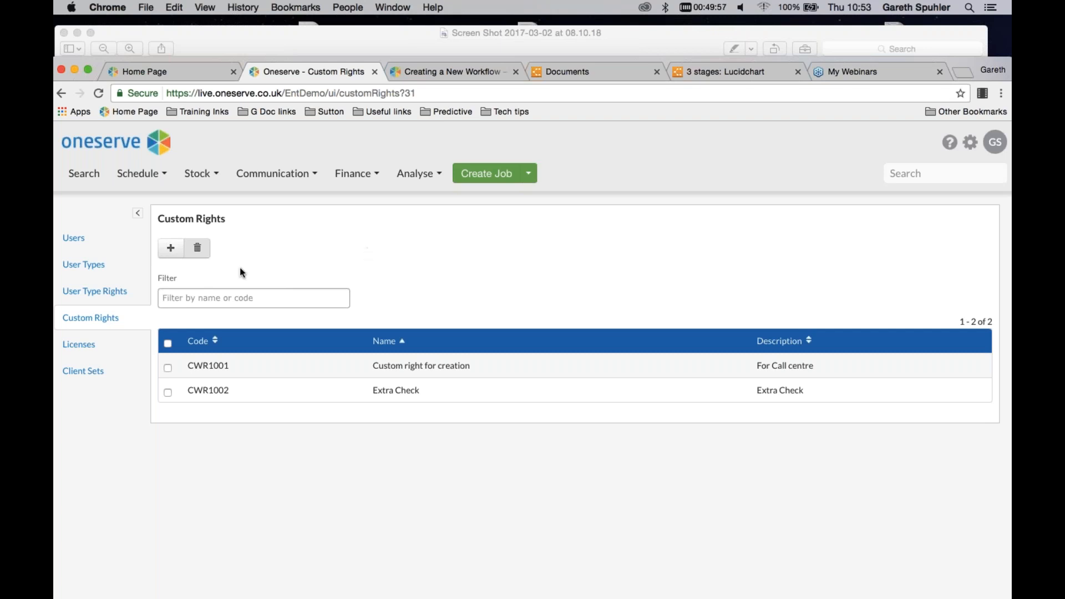
click(166, 256)
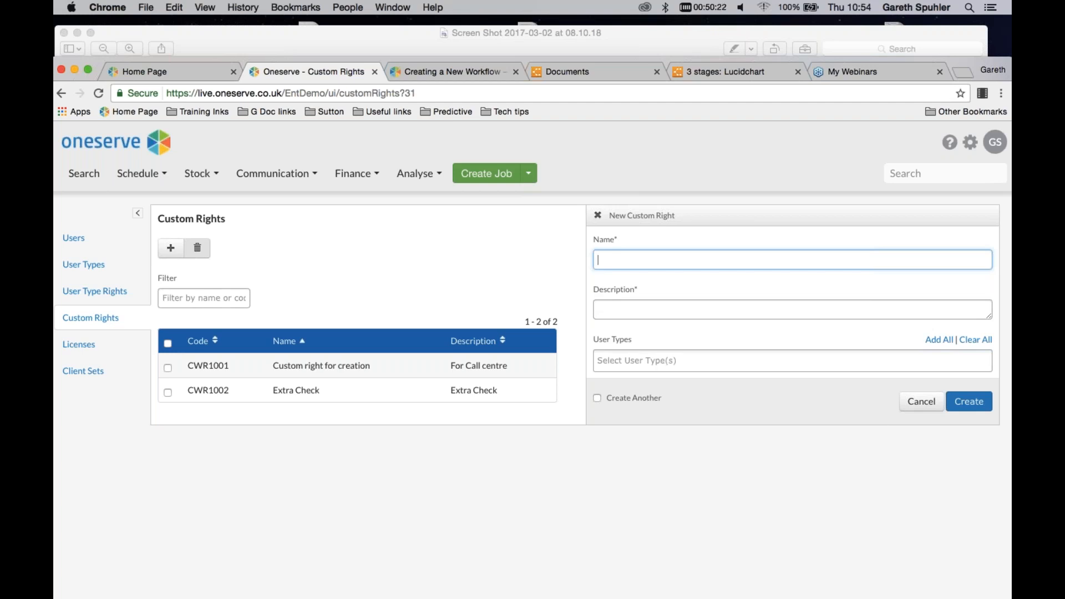
click(916, 403)
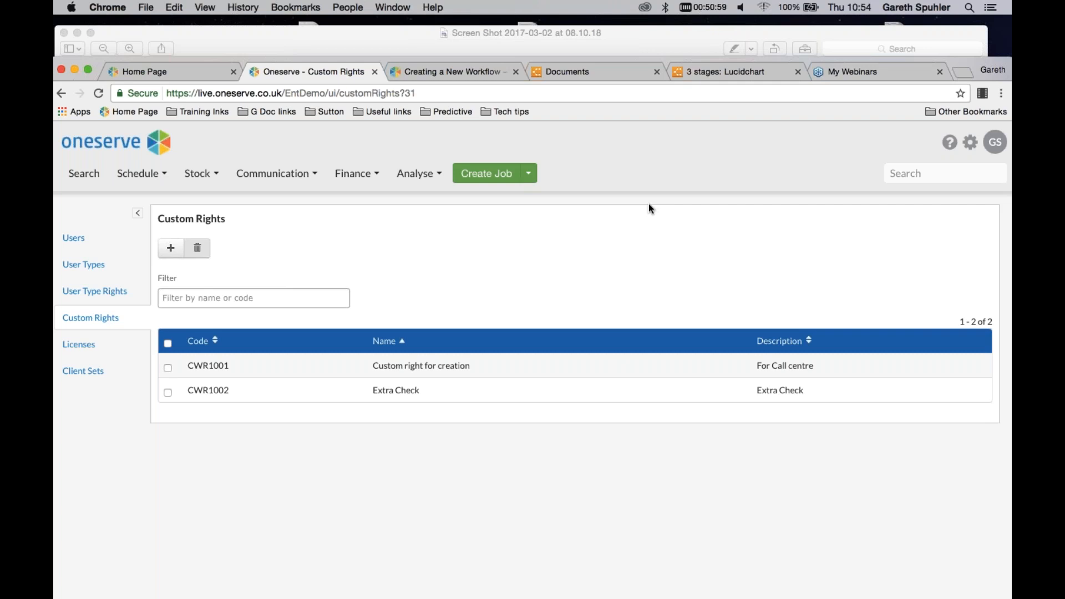
Filter the workflow administration list by "simple" and create a draft of the Simple Service workflow
click(968, 143)
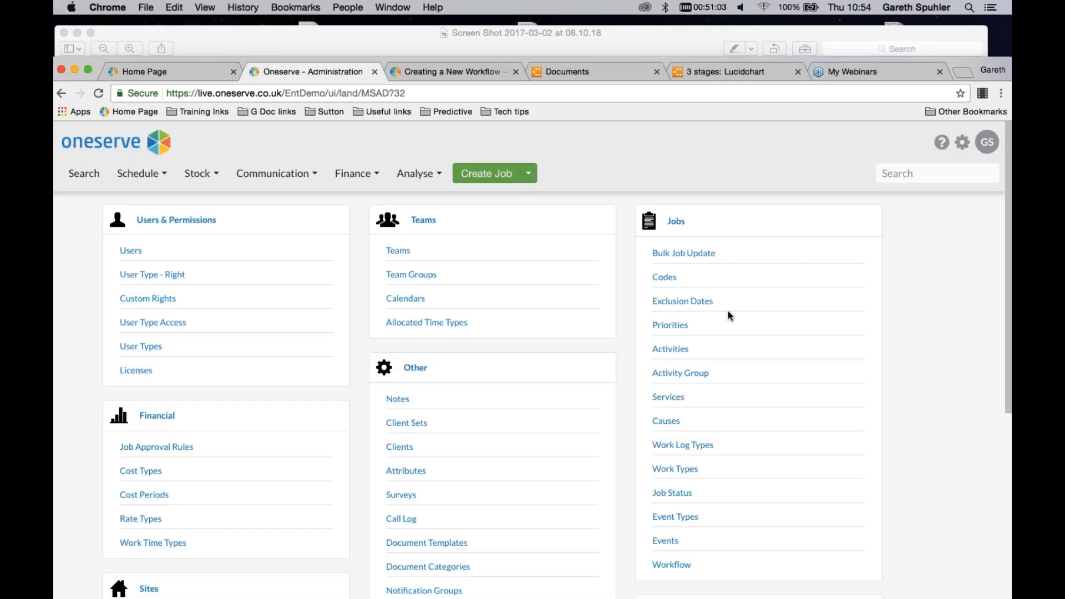
scroll(655, 544, down, 1)
click(670, 540)
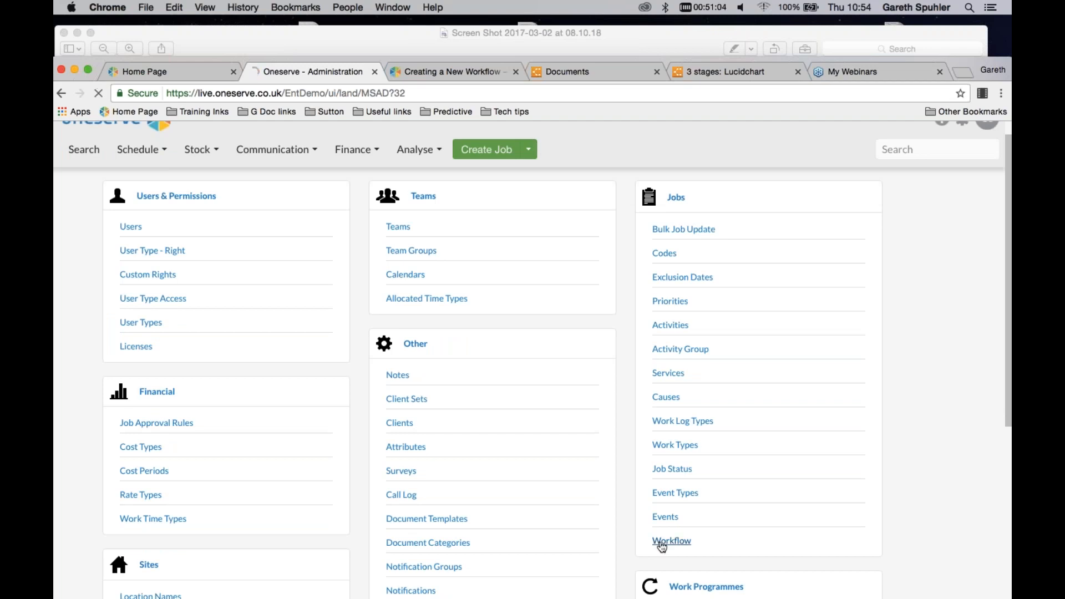
scroll(572, 243, down, 2)
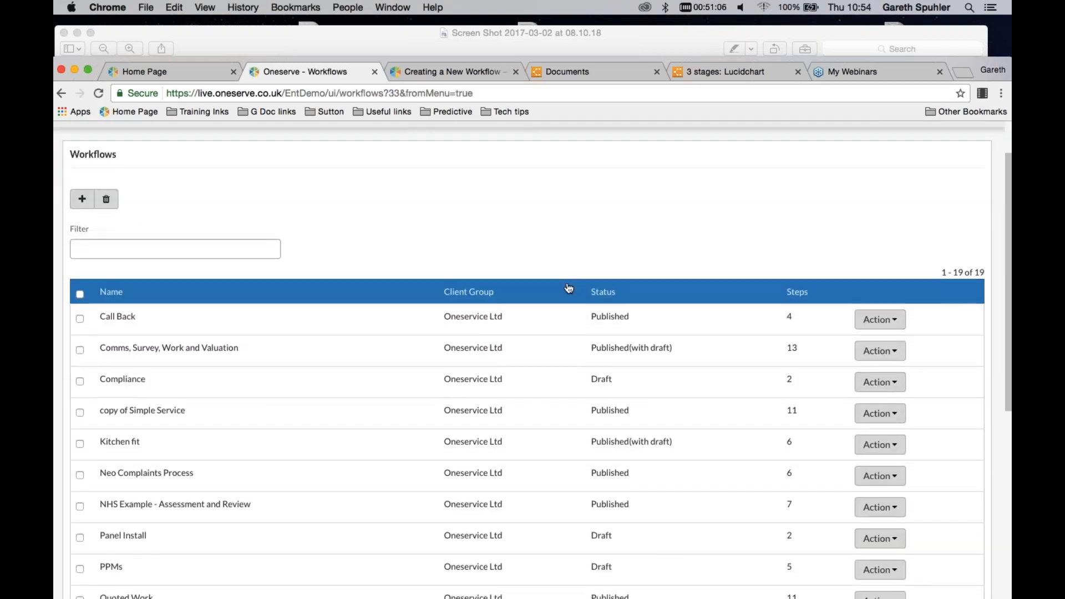
scroll(616, 261, down, 2)
click(221, 195)
text(simple)
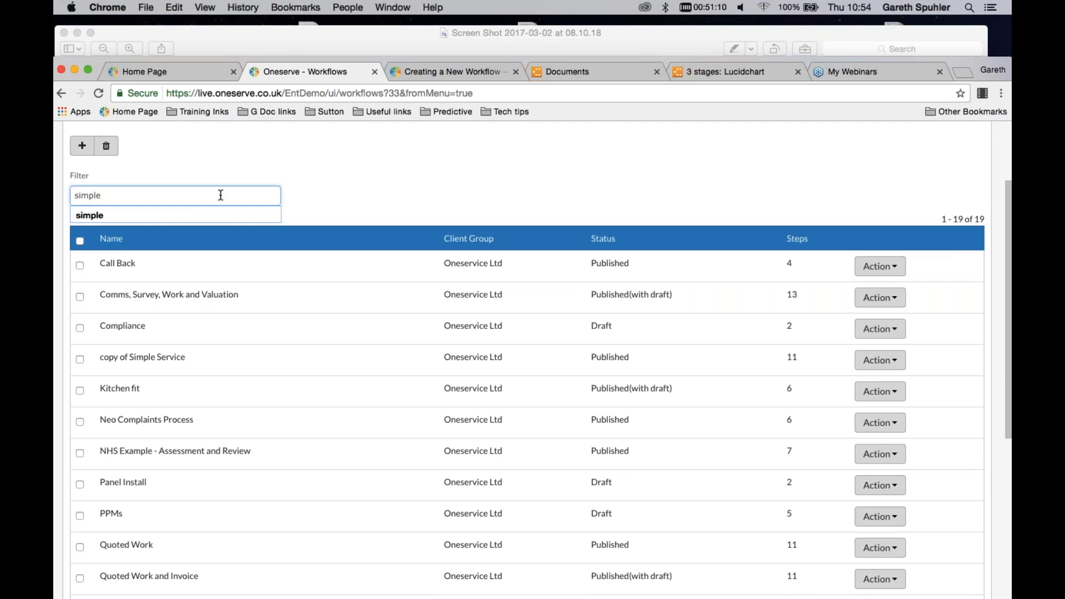
key(Return)
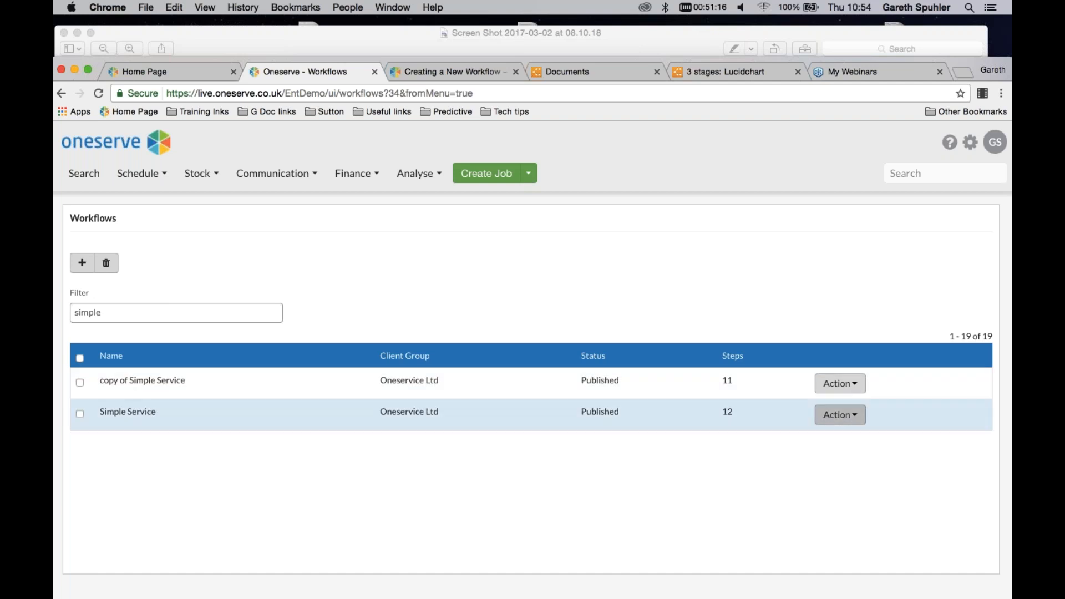
click(839, 414)
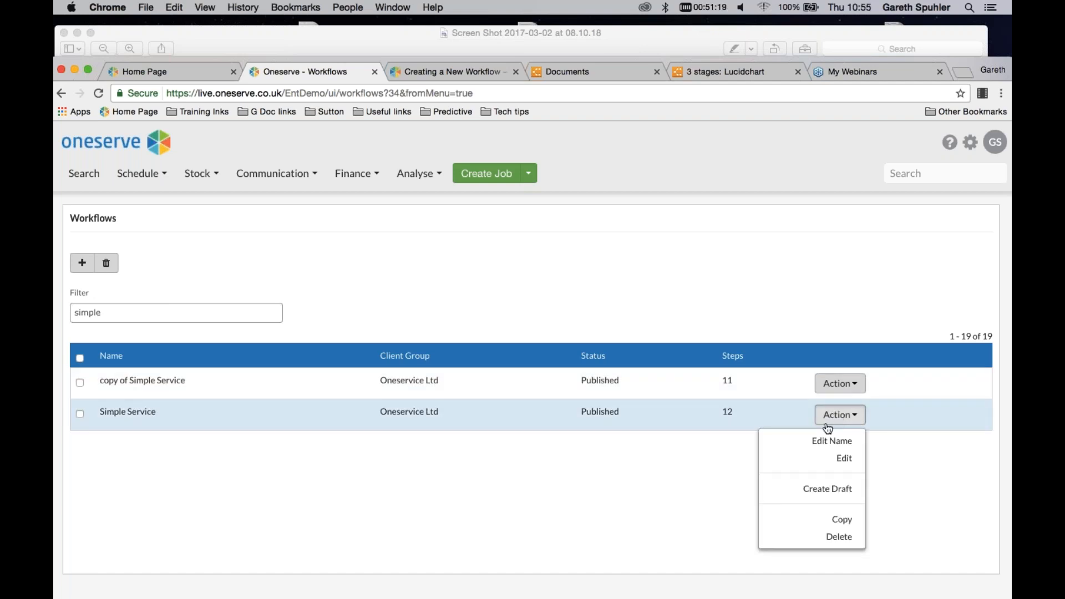
click(821, 493)
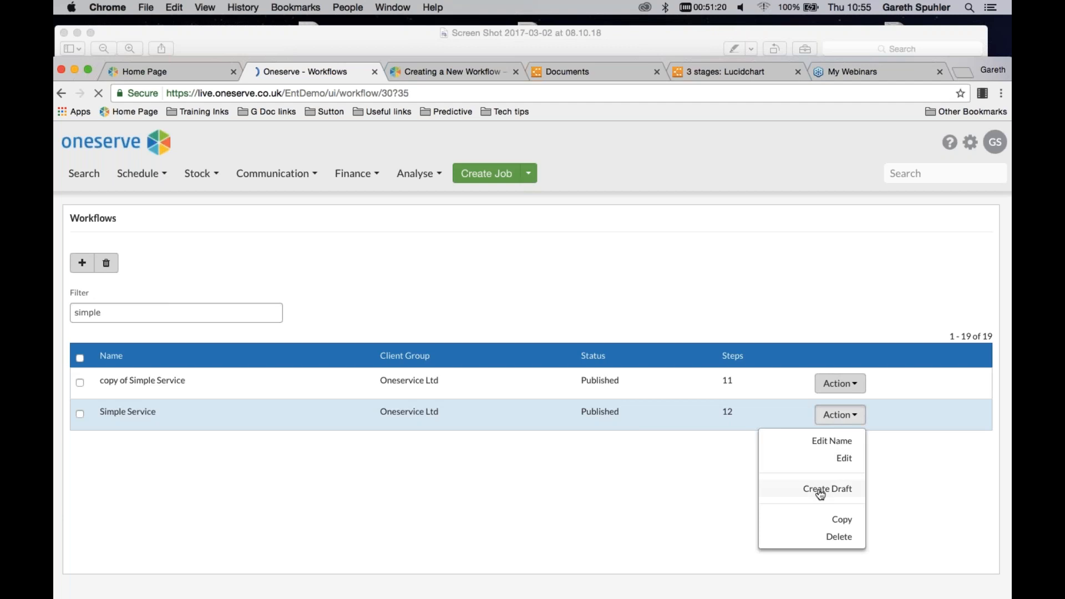
Delete the Landlords Gas S. Cert & Worksheet step from the Simple Service draft and try to publish the draft
scroll(527, 278, down, 5)
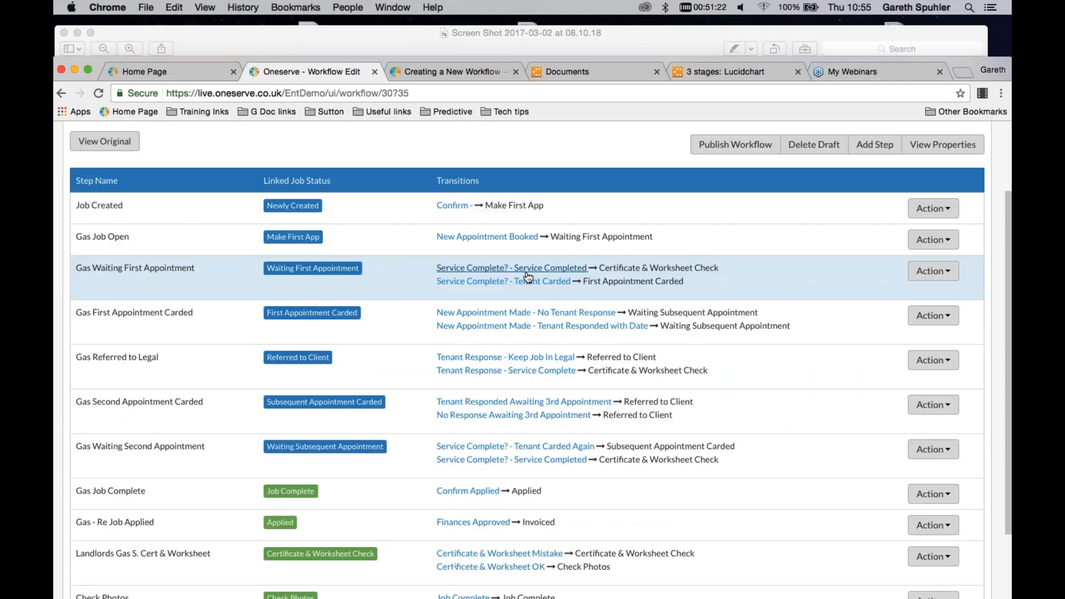
scroll(527, 277, down, 2)
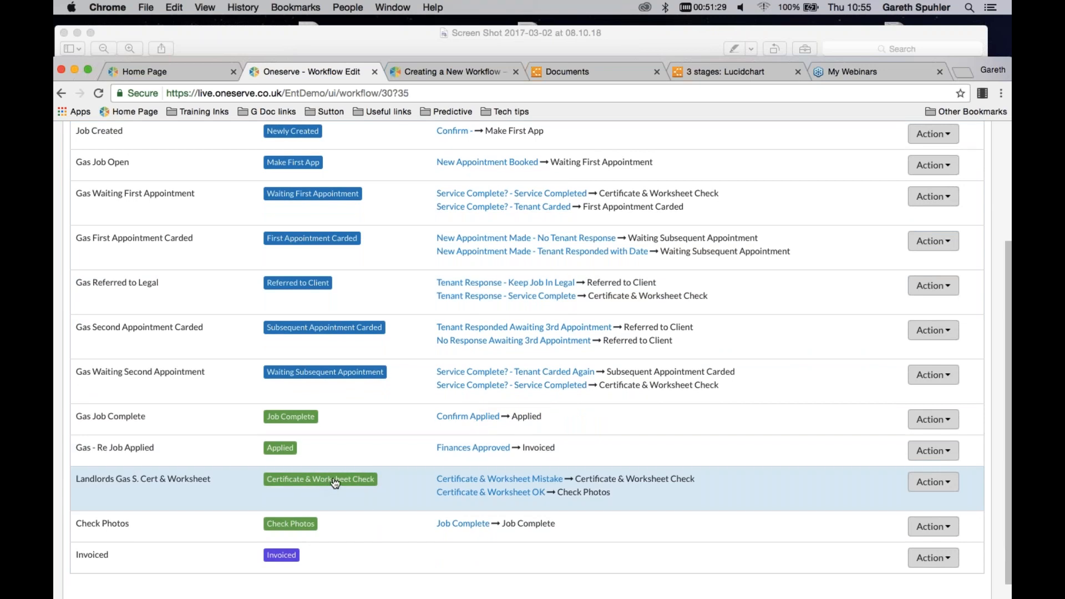
scroll(334, 483, down, 1)
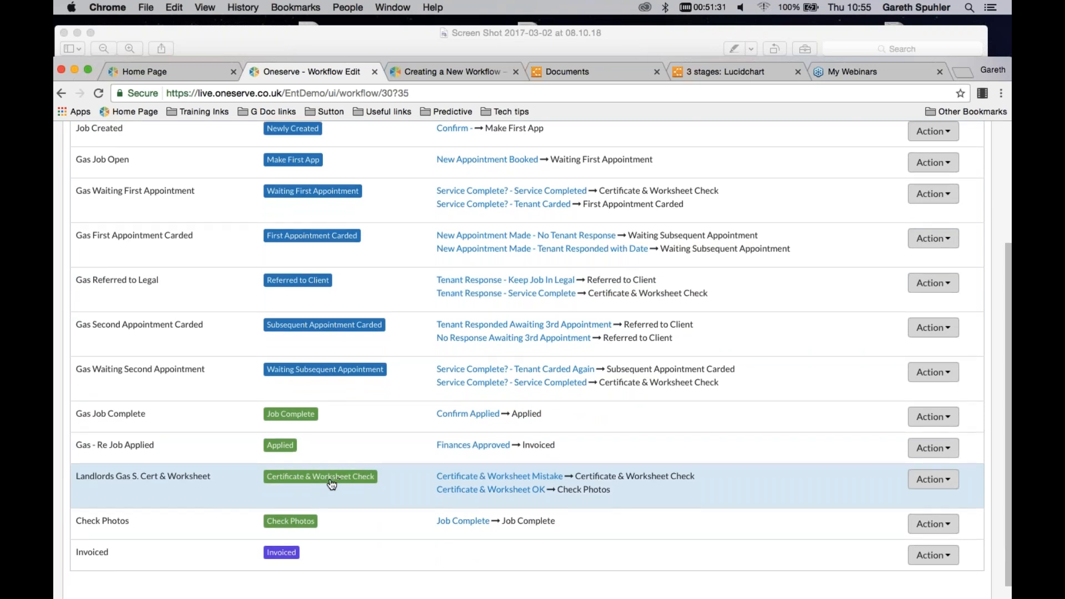
scroll(332, 484, down, 2)
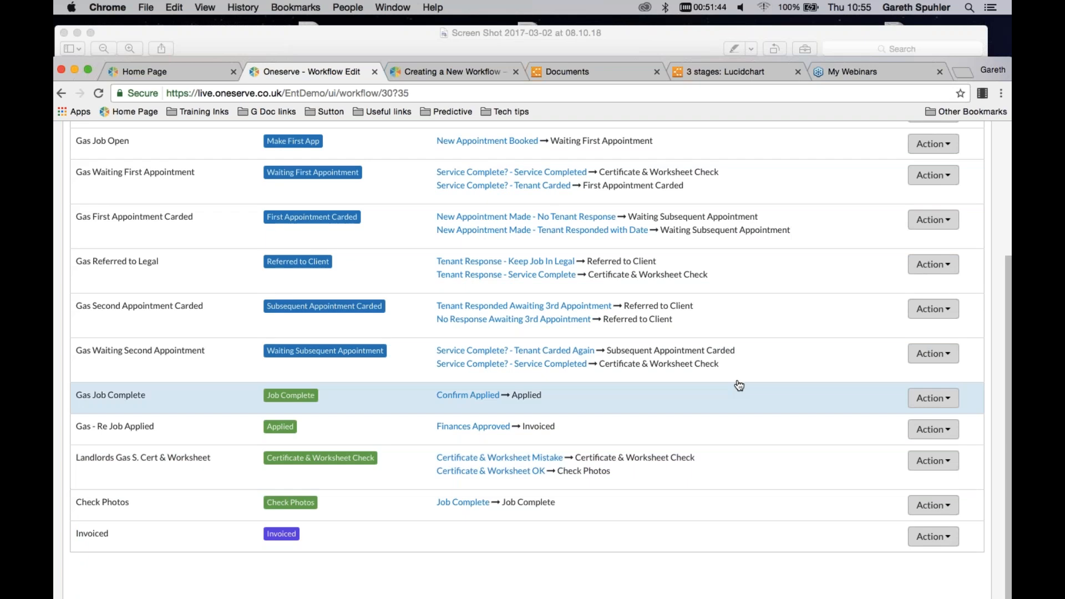
click(930, 461)
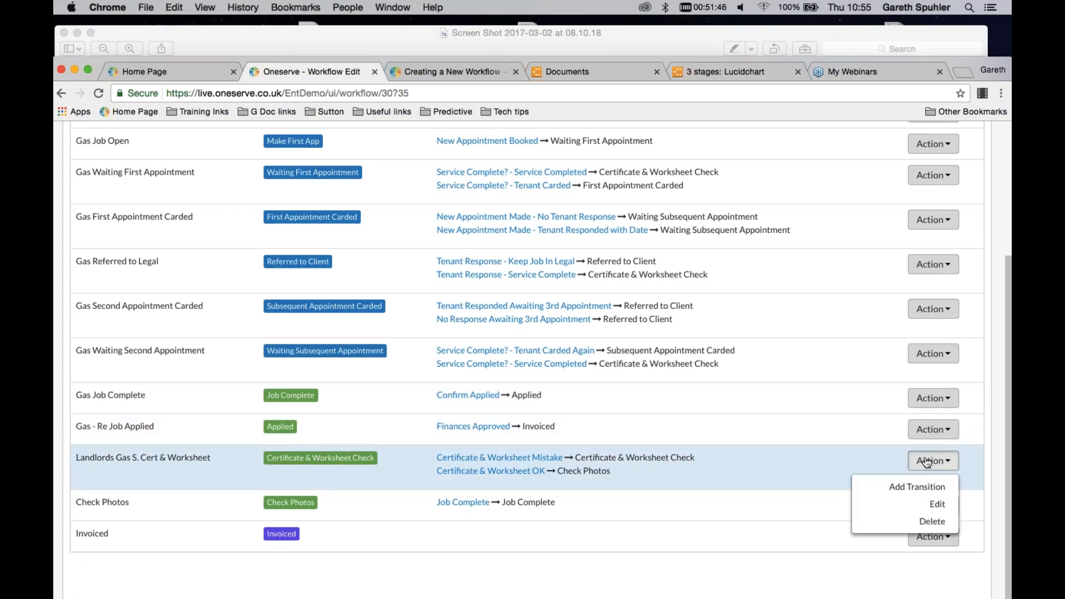
click(941, 520)
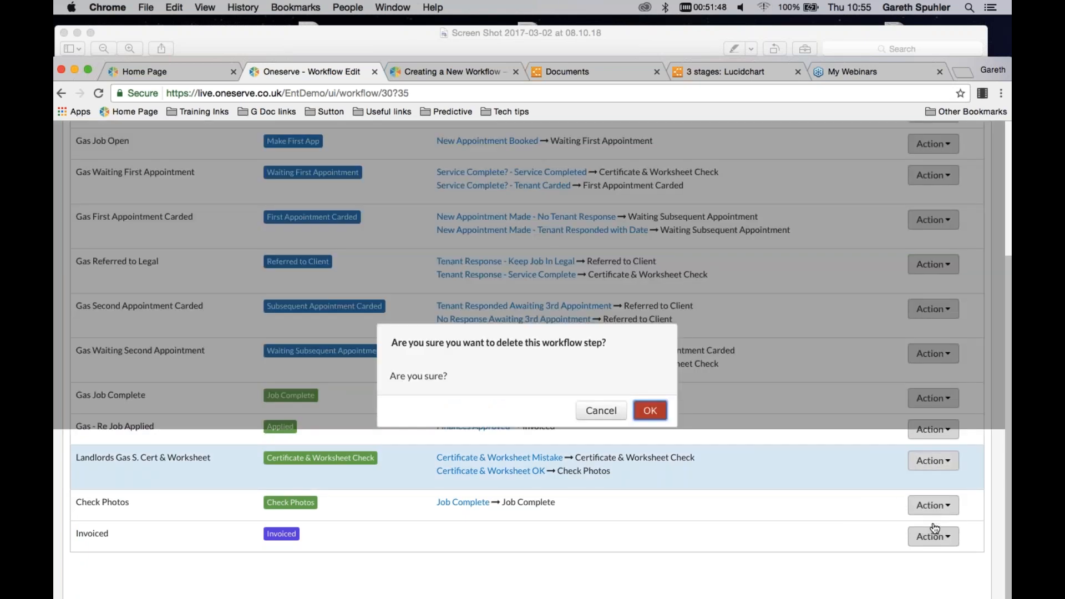
click(650, 411)
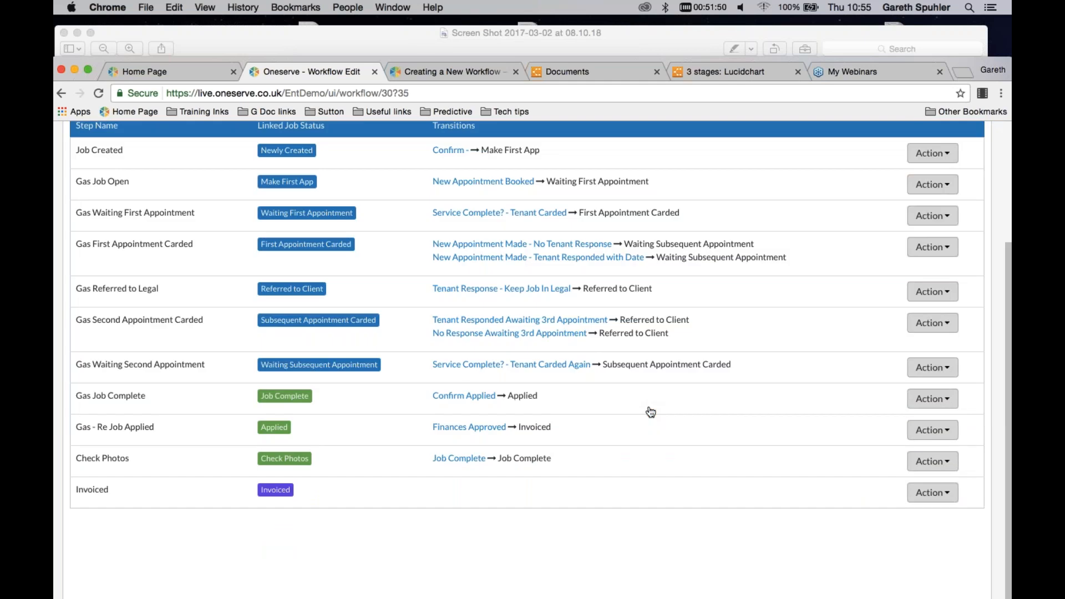
scroll(638, 330, up, 1)
scroll(668, 327, up, 2)
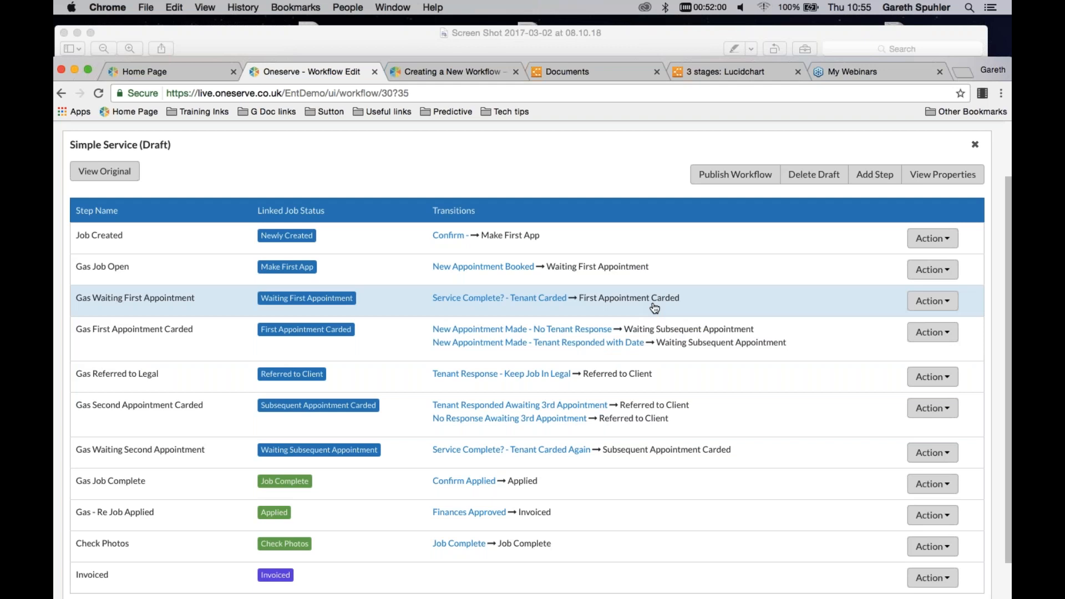
click(723, 176)
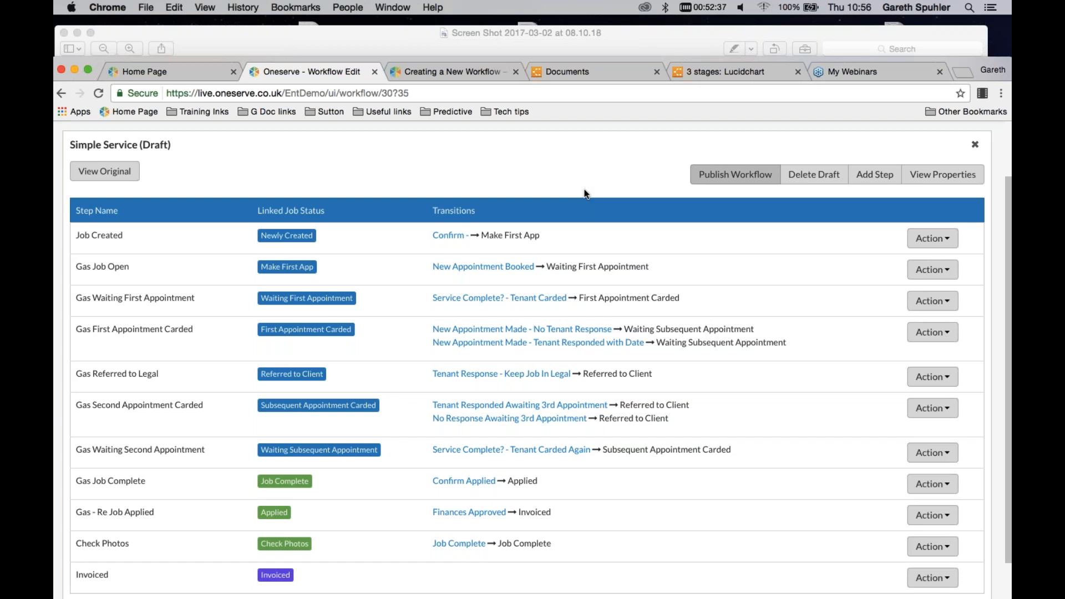
Go to the job search and show the Certificate Check view of the Gas Servicing group
scroll(602, 182, up, 1)
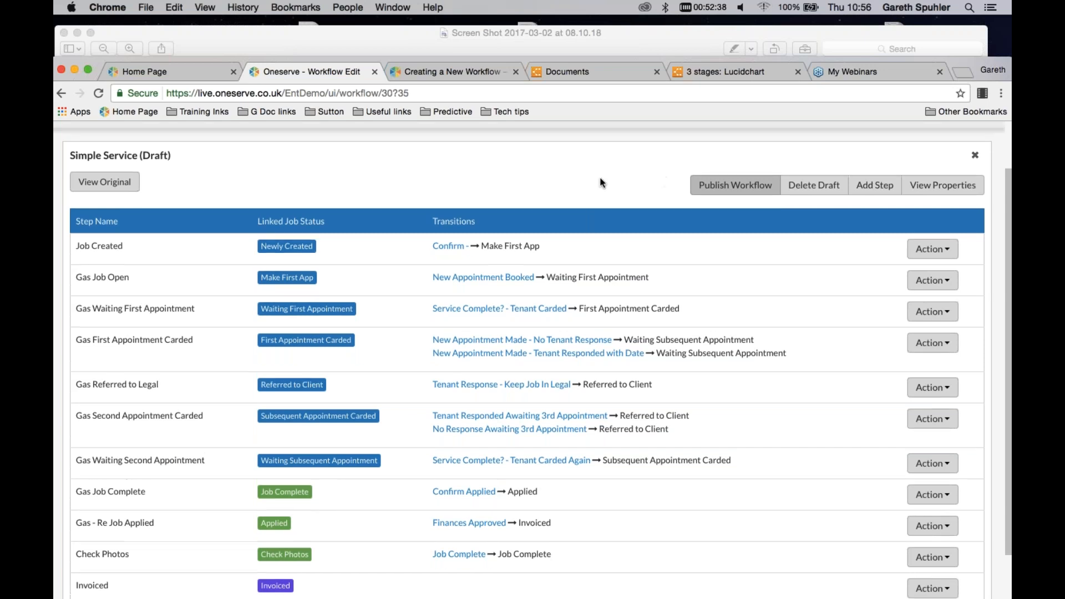
scroll(602, 182, up, 3)
click(91, 175)
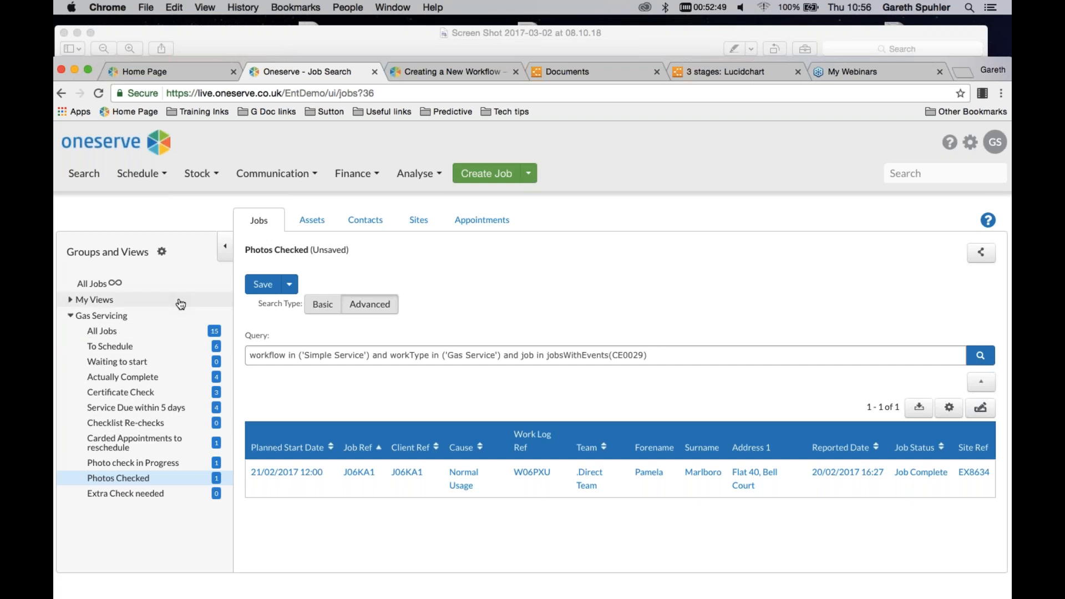
click(128, 395)
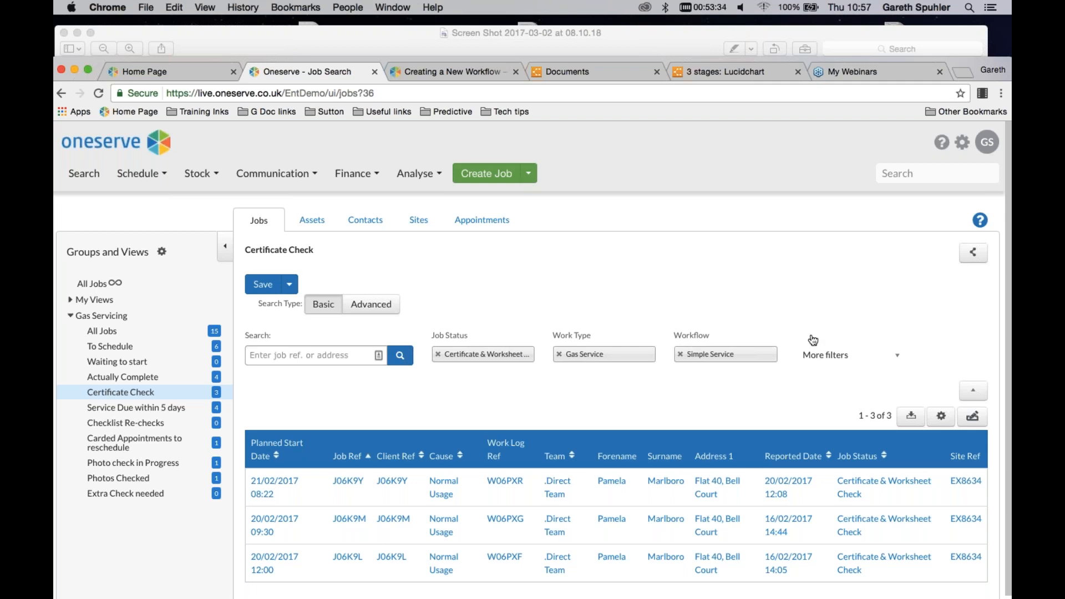
scroll(666, 310, down, 1)
scroll(666, 308, down, 2)
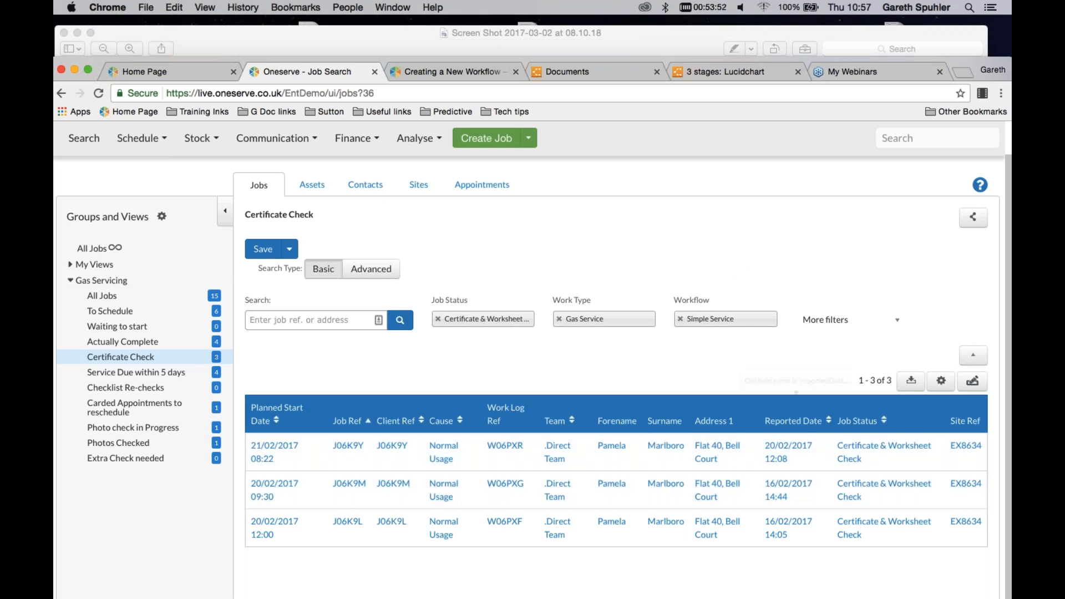
Start a bulk edit from the Certificate Check view, select all three jobs and choose the Bulk Job Update option
click(971, 383)
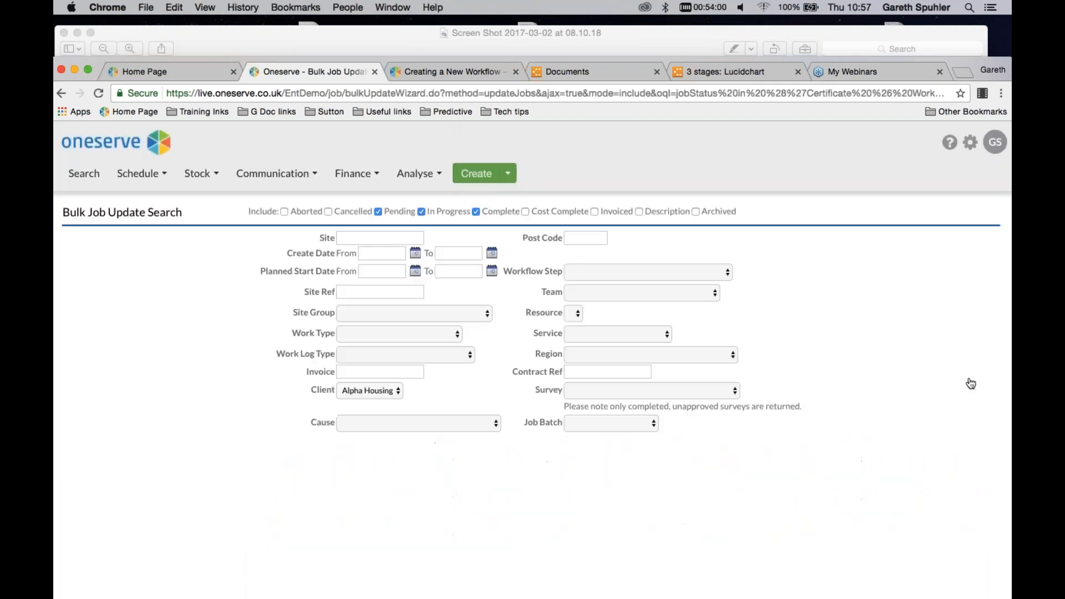
click(81, 293)
click(82, 327)
click(81, 361)
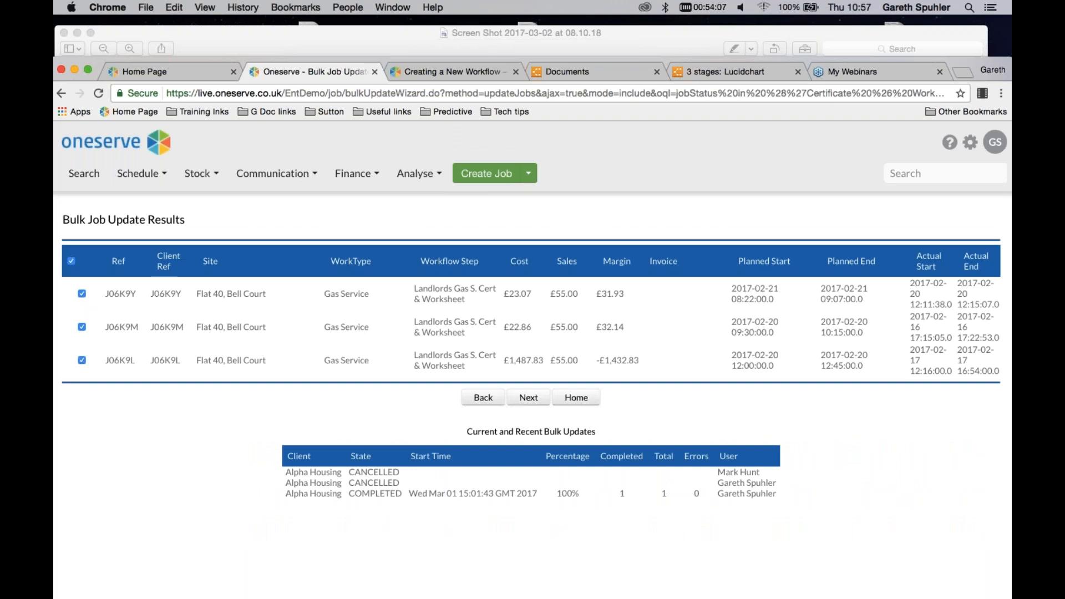
click(528, 398)
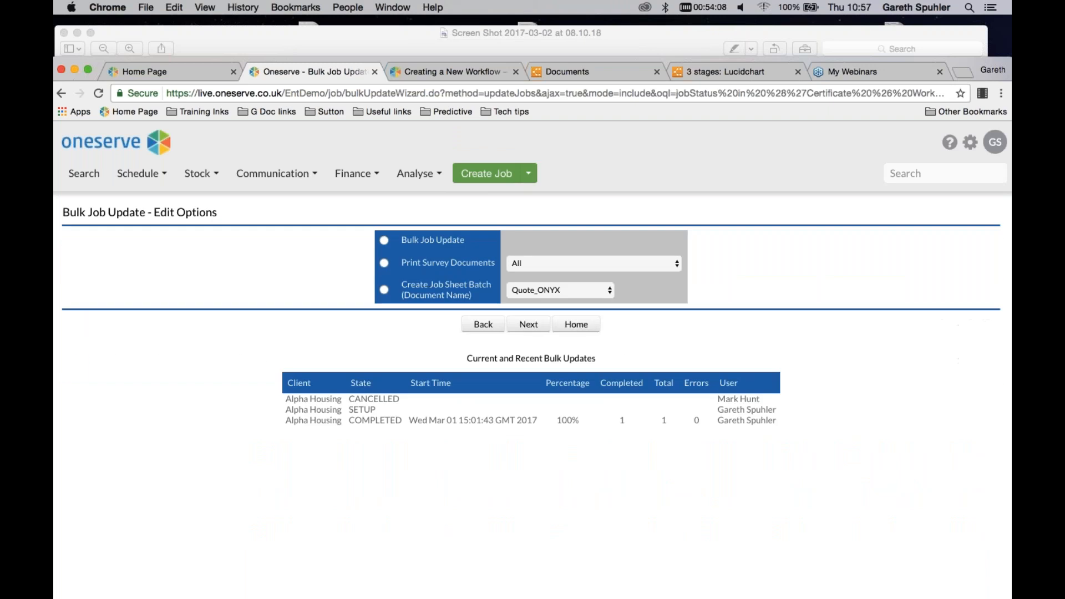
click(385, 240)
click(528, 325)
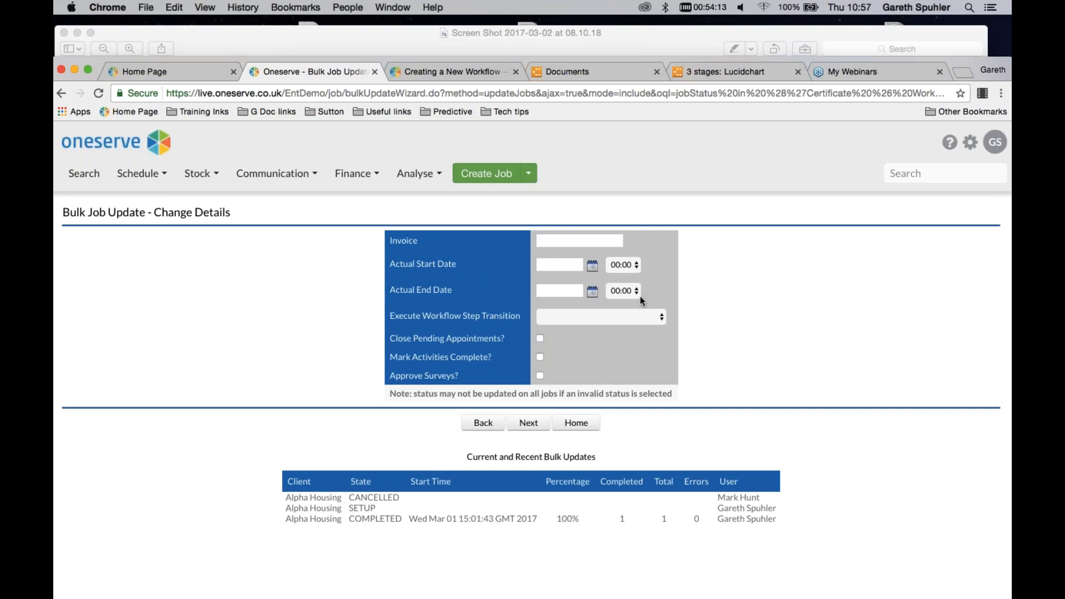
Set the workflow step transition to Certificate & Worksheet OK for the selected jobs and confirm the bulk update
click(662, 318)
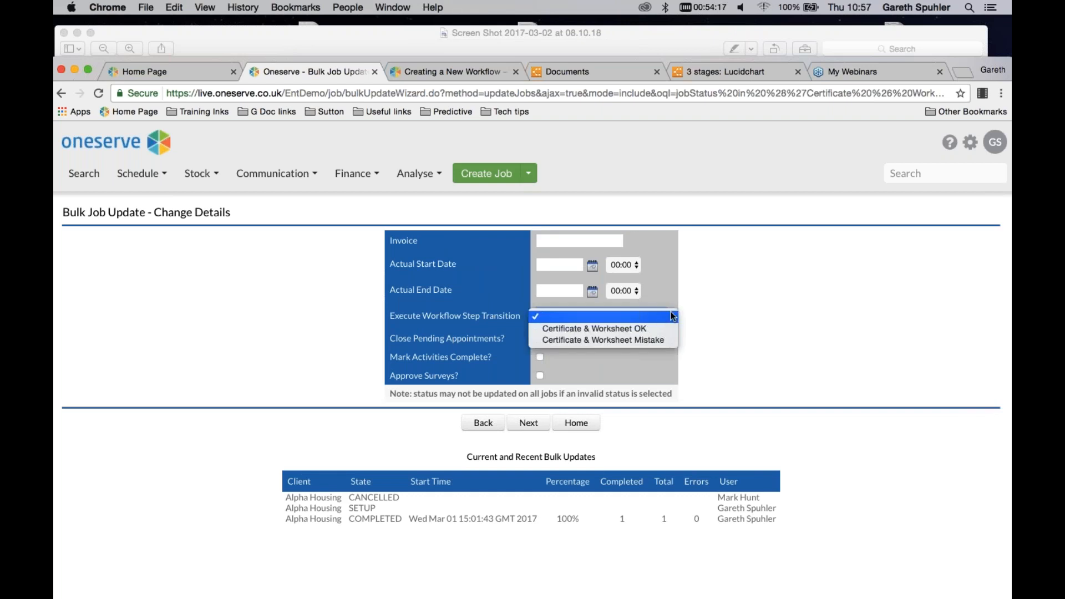
click(595, 329)
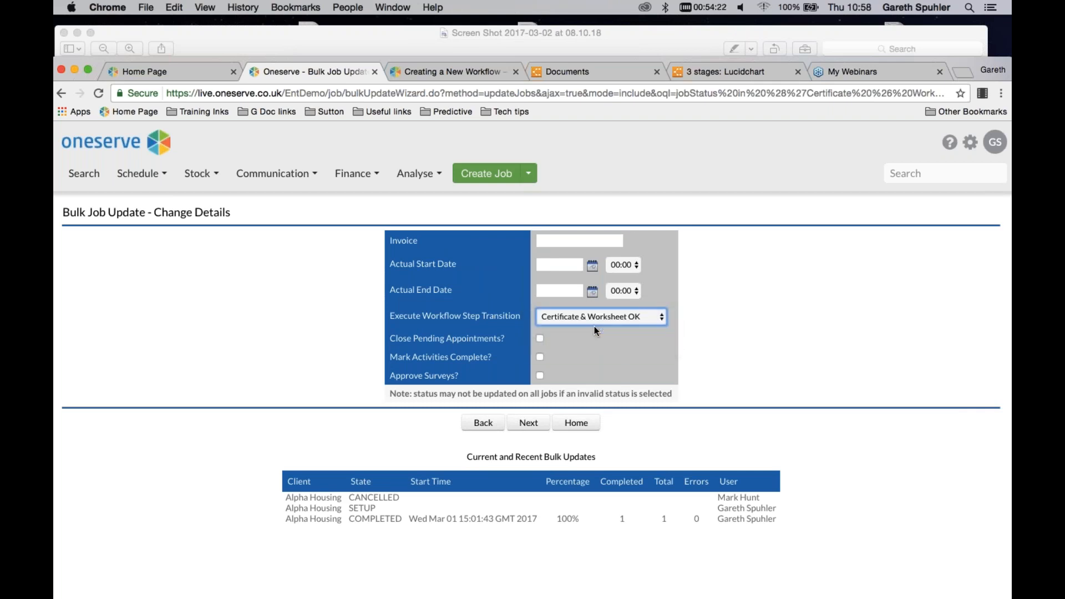
click(529, 425)
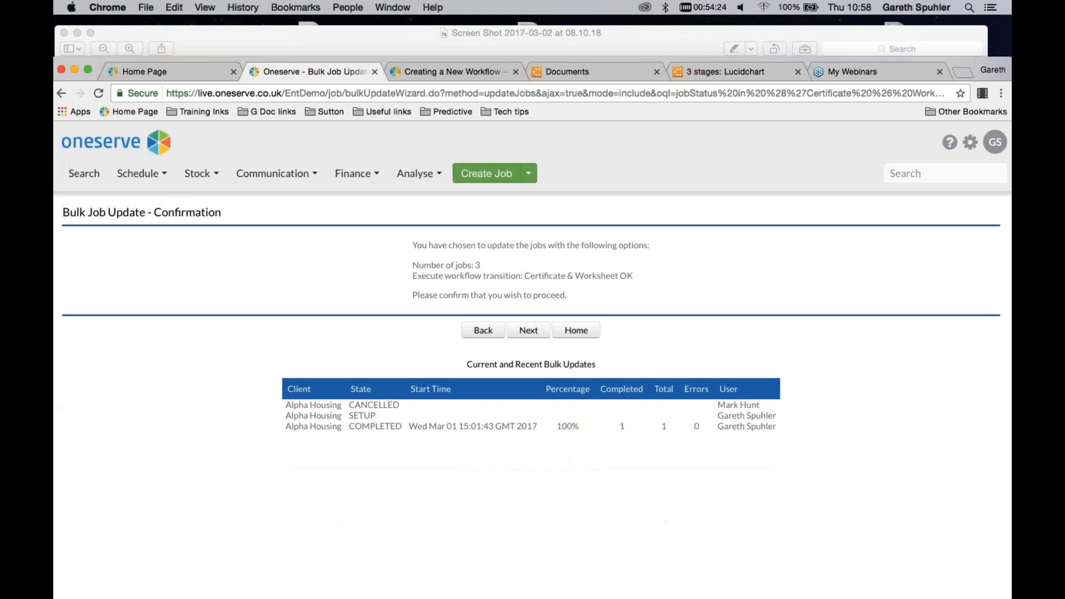
click(528, 332)
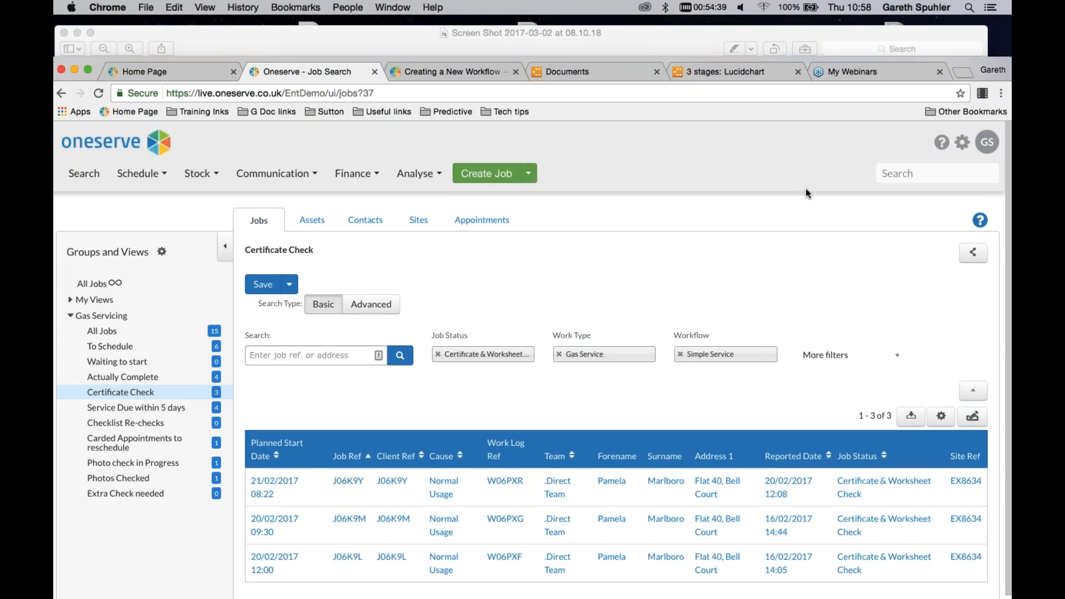
Go to the workflow administration list and filter it by "simple"
click(962, 142)
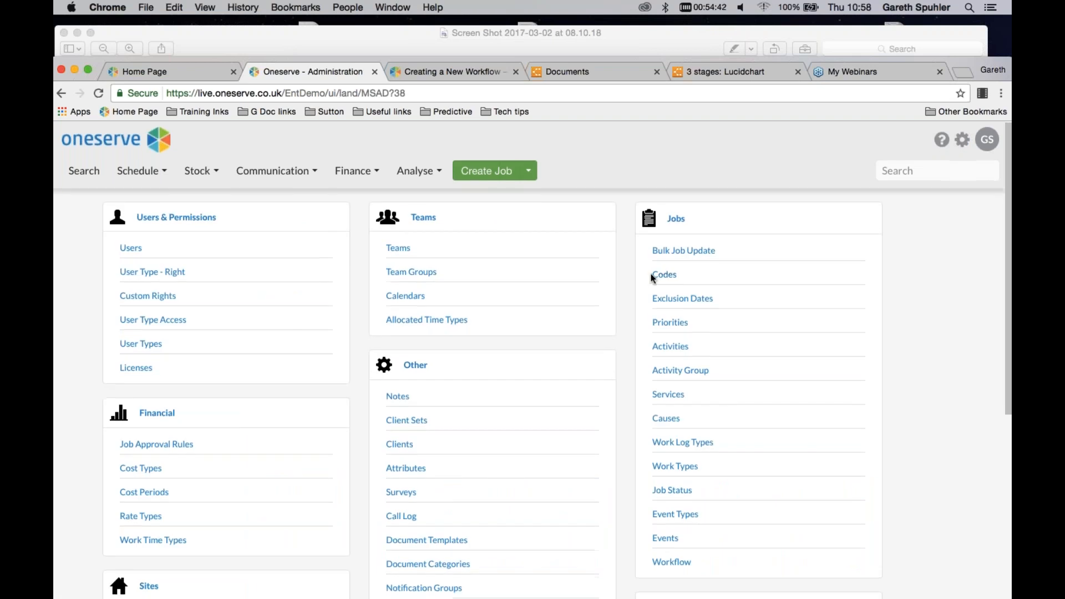
scroll(655, 277, down, 3)
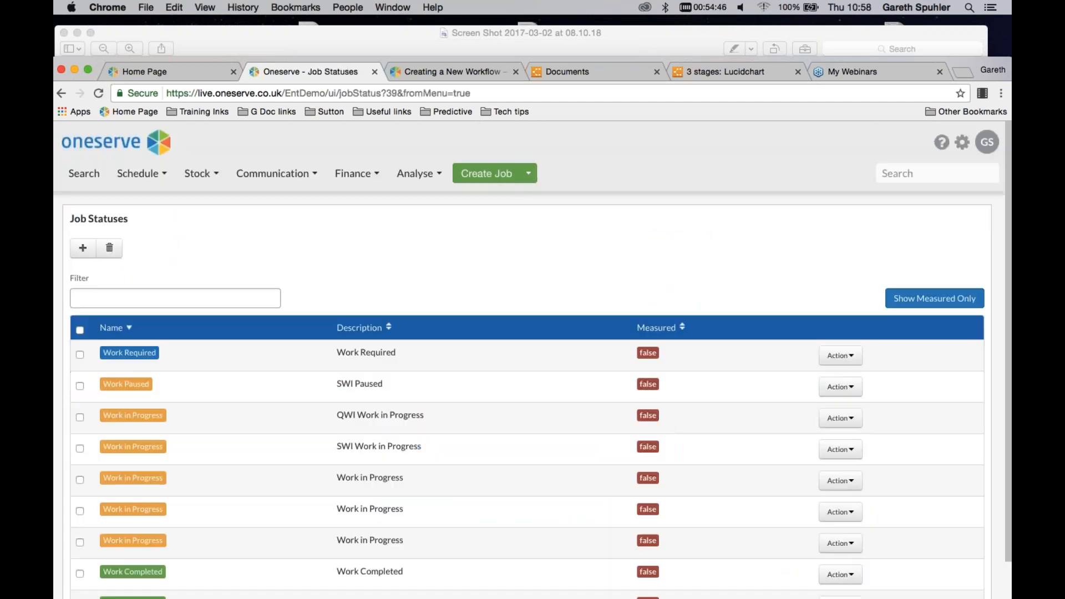
click(62, 95)
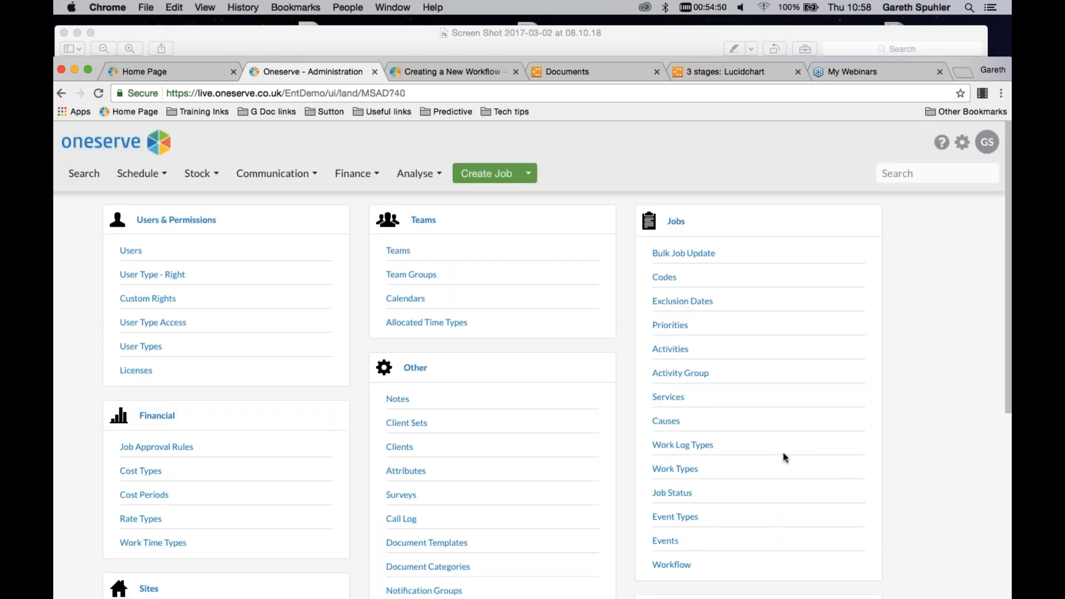
scroll(783, 449, down, 2)
click(677, 519)
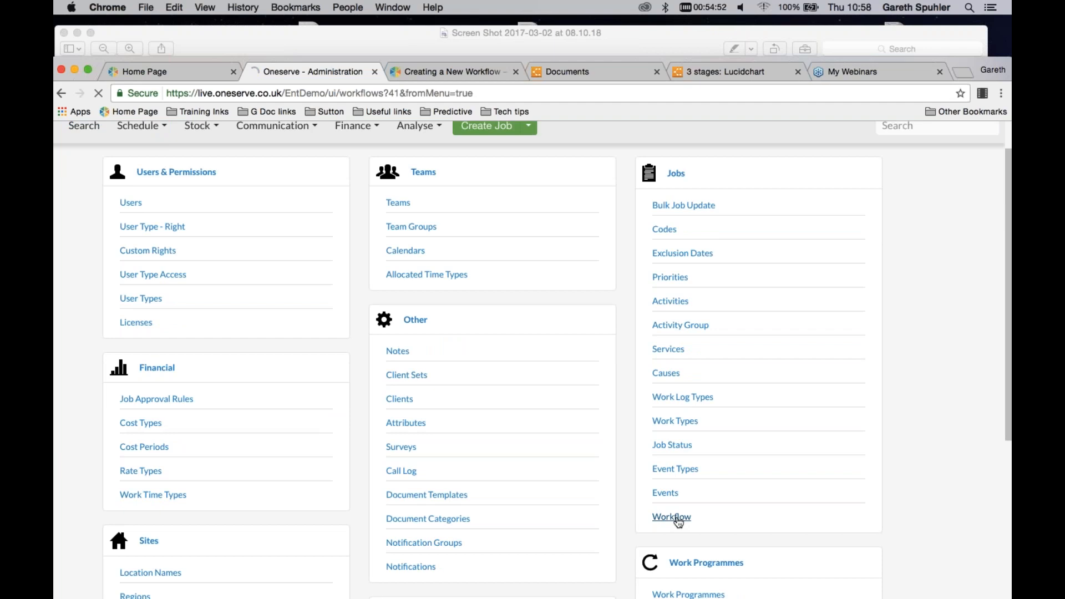
click(187, 320)
text(simple)
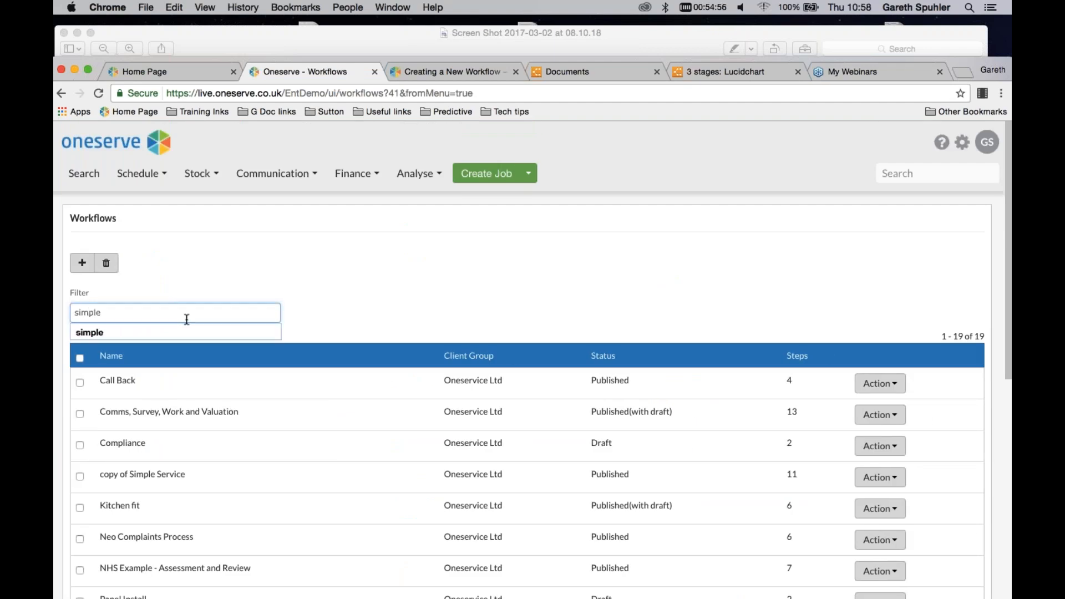
key(Return)
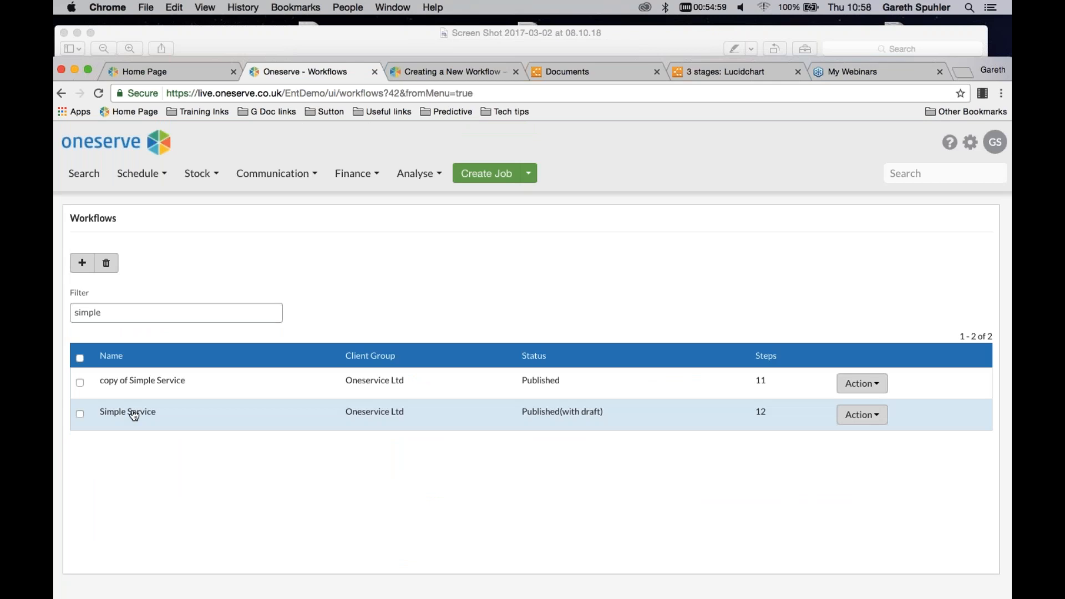
Open the Simple Service draft and publish it
click(134, 416)
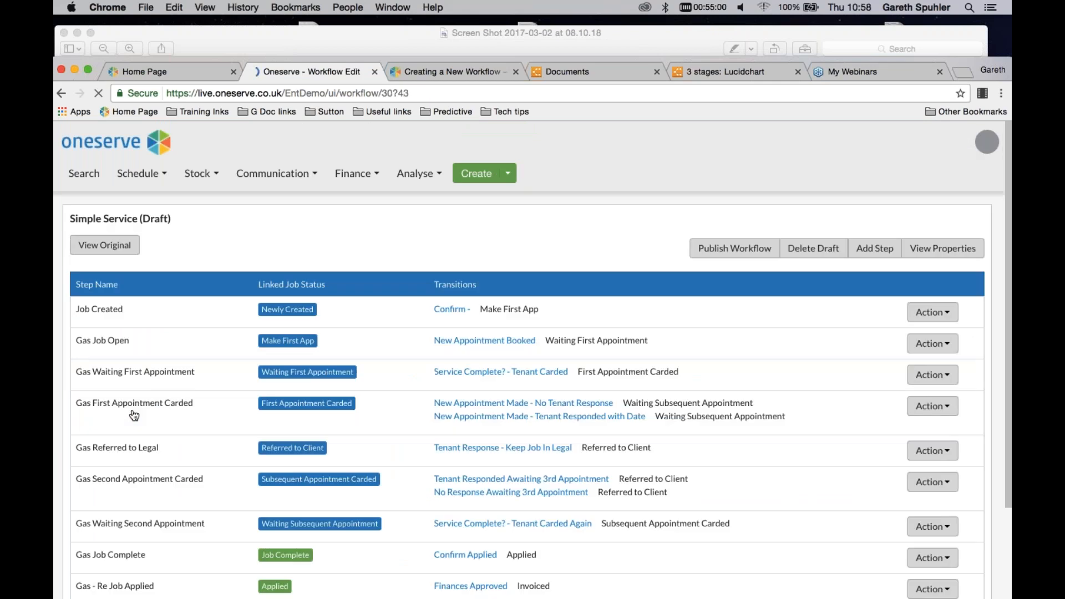
scroll(717, 218, down, 1)
click(716, 231)
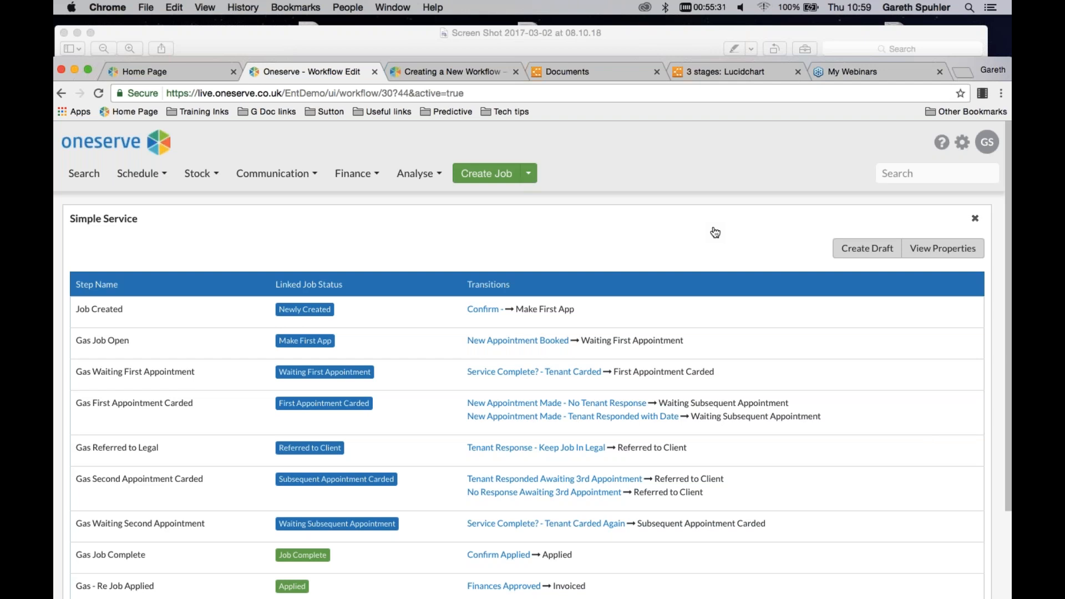
Review the steps and transitions of the published Simple Service workflow
scroll(730, 297, down, 2)
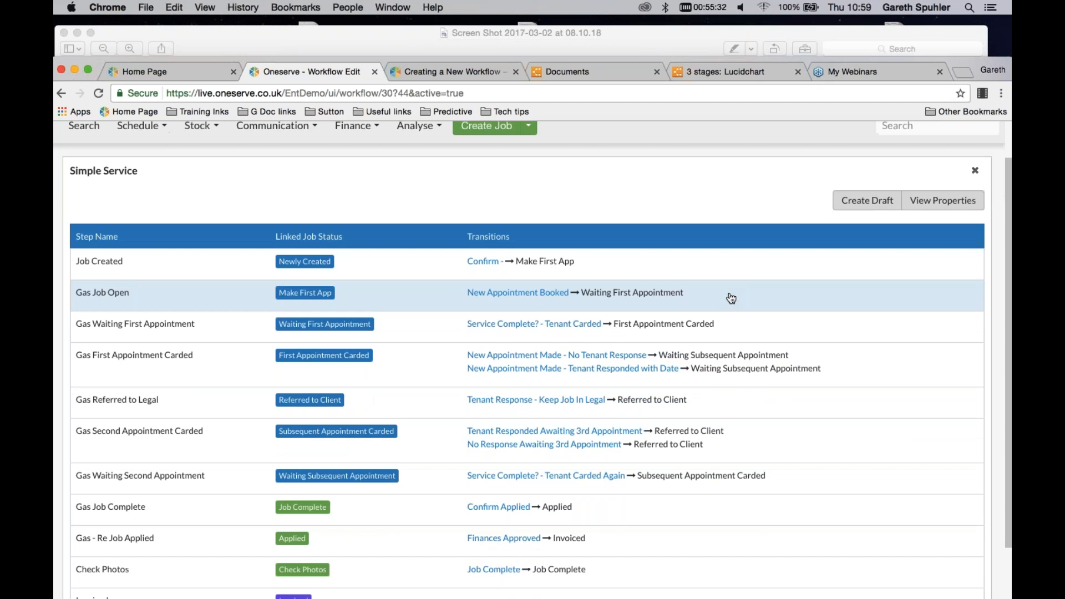
scroll(731, 298, down, 1)
scroll(731, 298, down, 4)
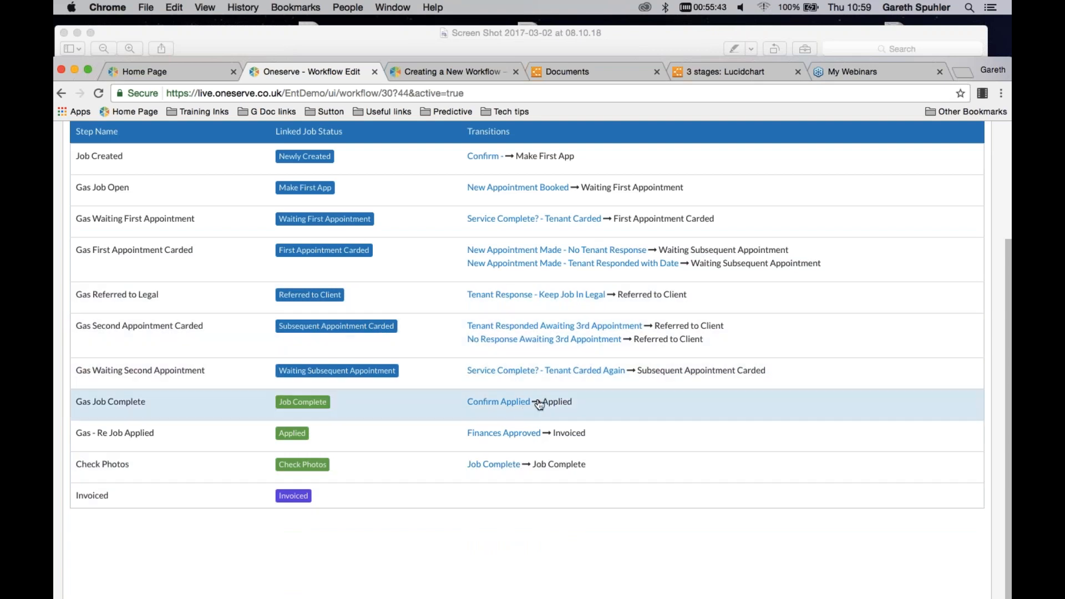
scroll(539, 405, up, 1)
scroll(734, 252, up, 5)
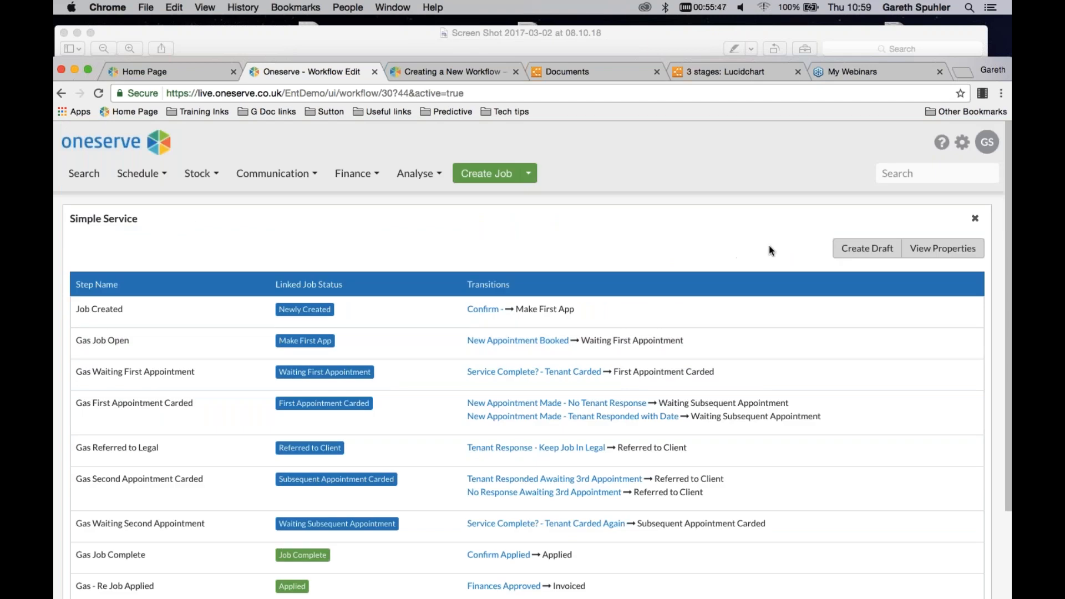
Return to the workflows list and switch to Preview to show the Overview diagram
click(867, 248)
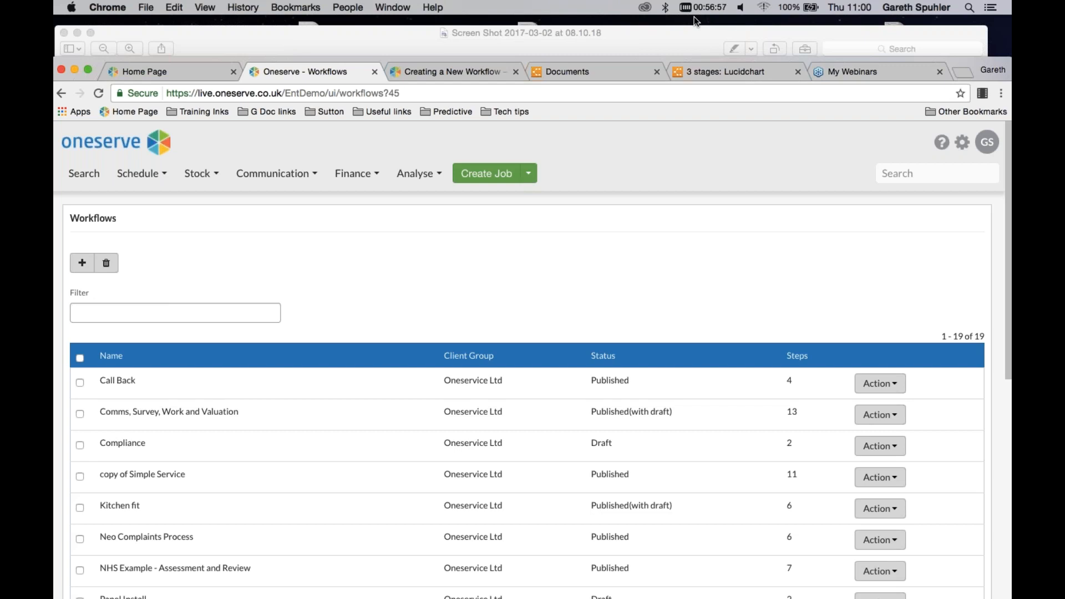
click(678, 35)
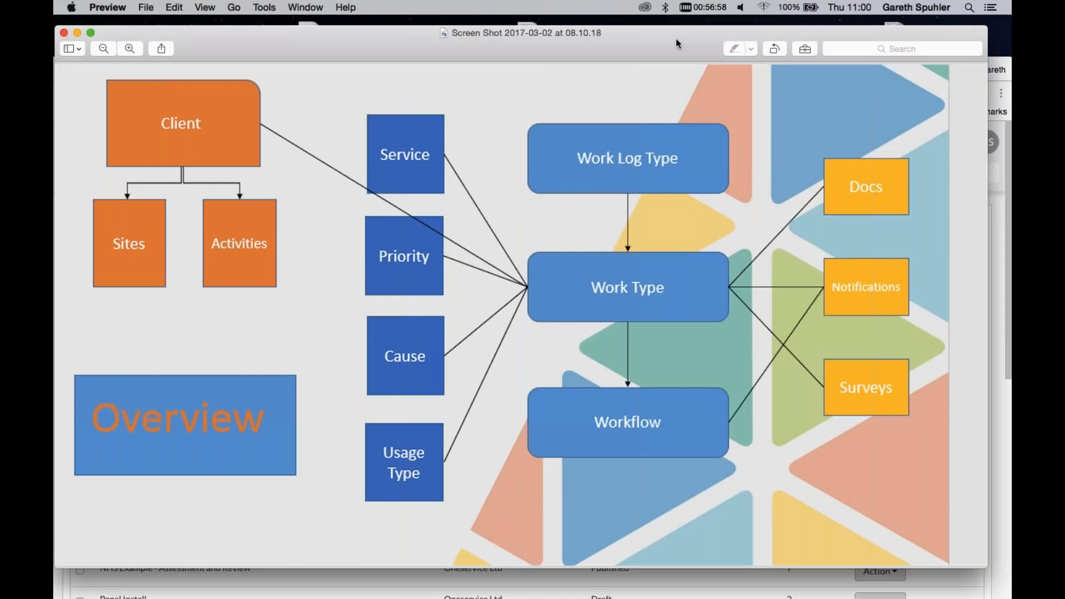
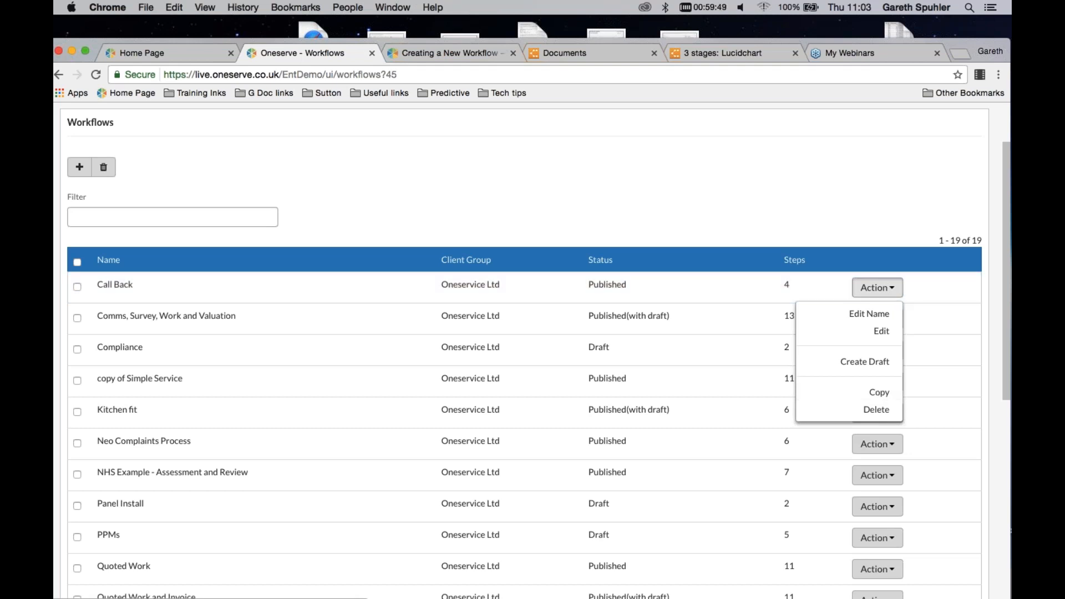
Try to filter the workflows list by "simple", then clear the filter
click(644, 158)
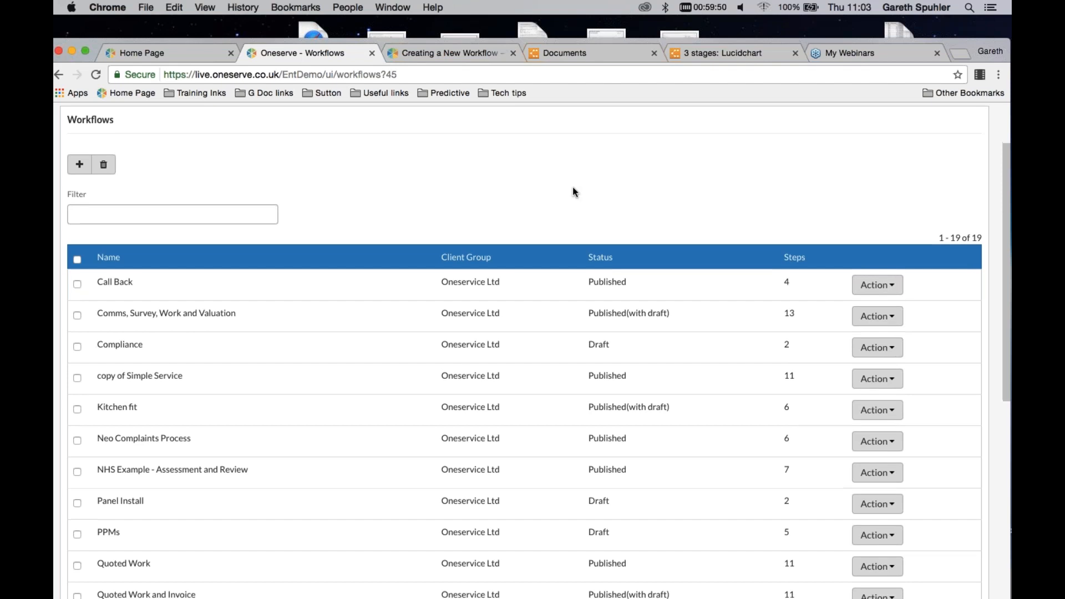
scroll(573, 186, down, 2)
click(141, 163)
text(simpe)
key(Return)
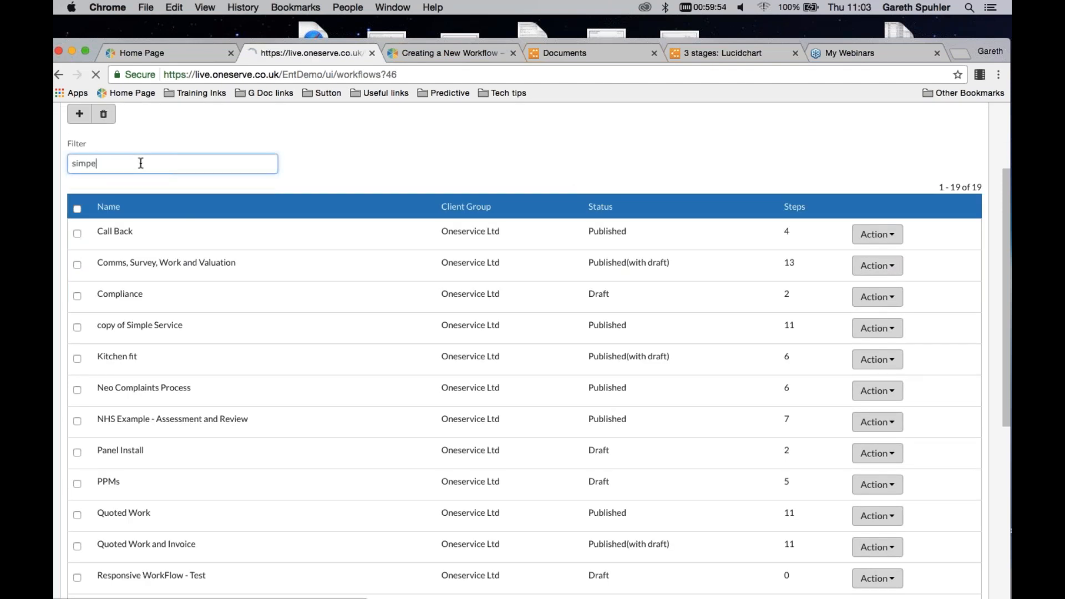
click(150, 294)
key(BackSpace)
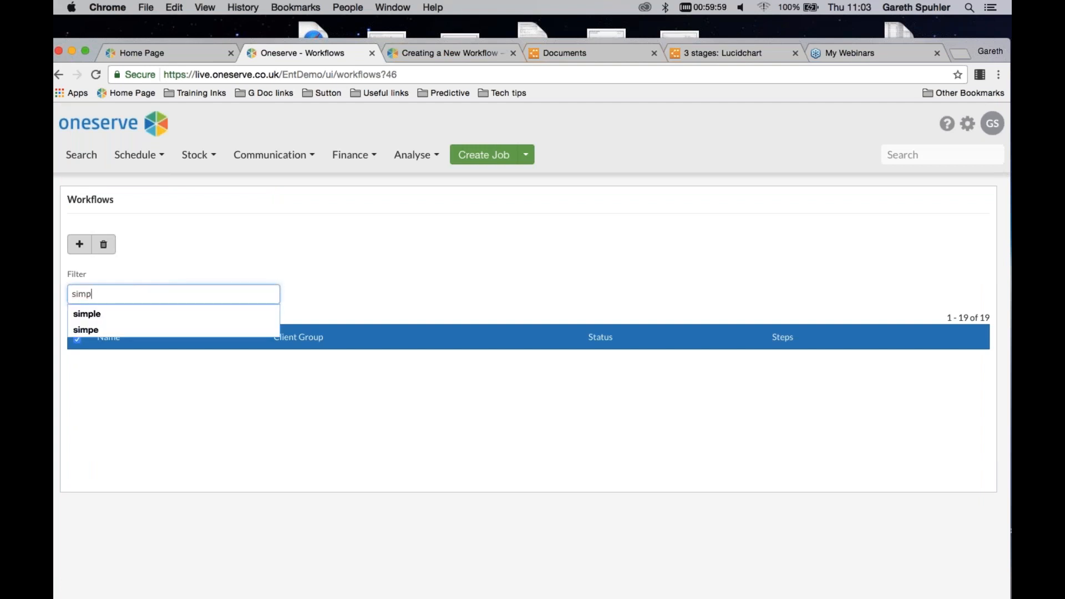
text(le)
key(Return)
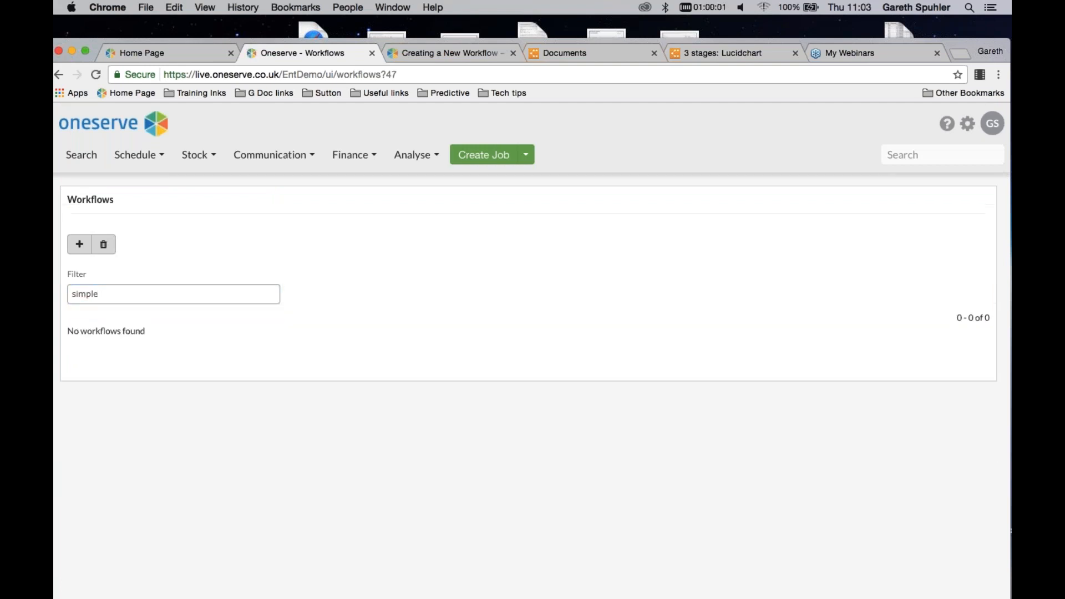
double_click(122, 295)
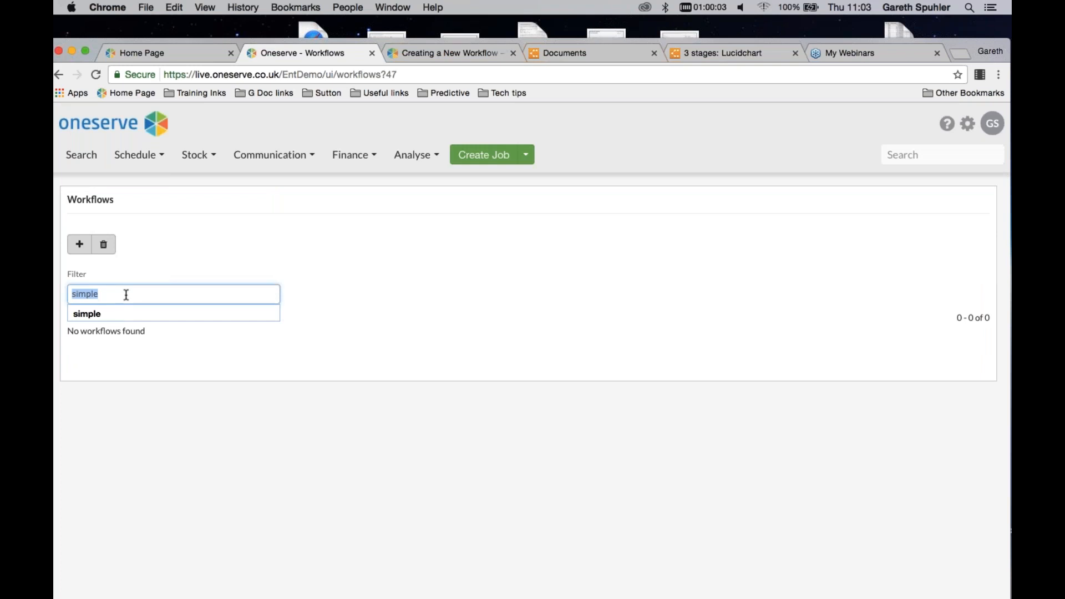
key(BackSpace)
click(58, 74)
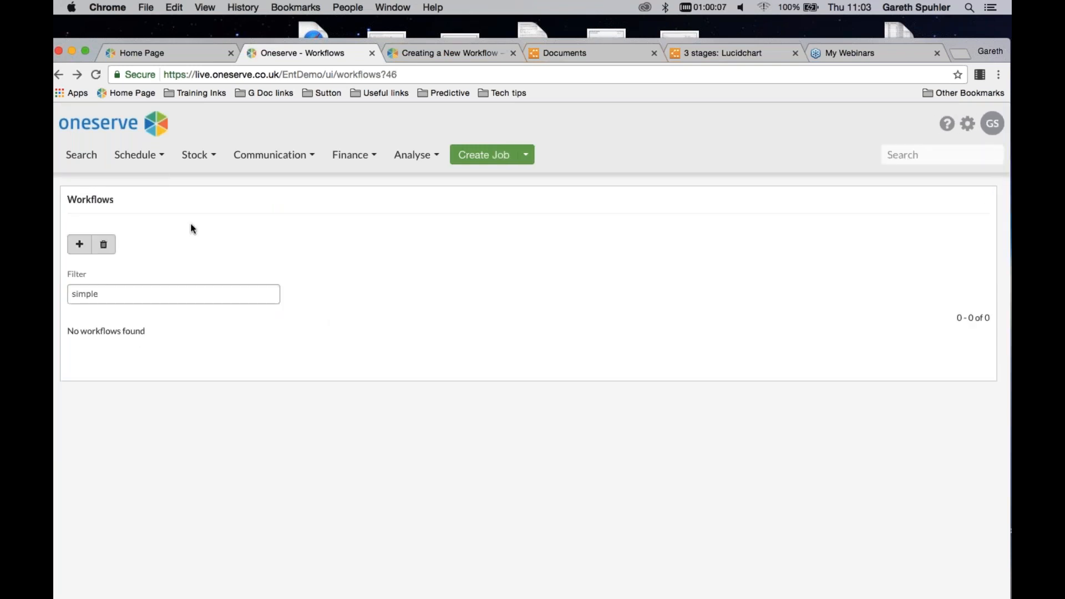
Reopen the workflow administration list and open the copy of Simple Service workflow
click(968, 123)
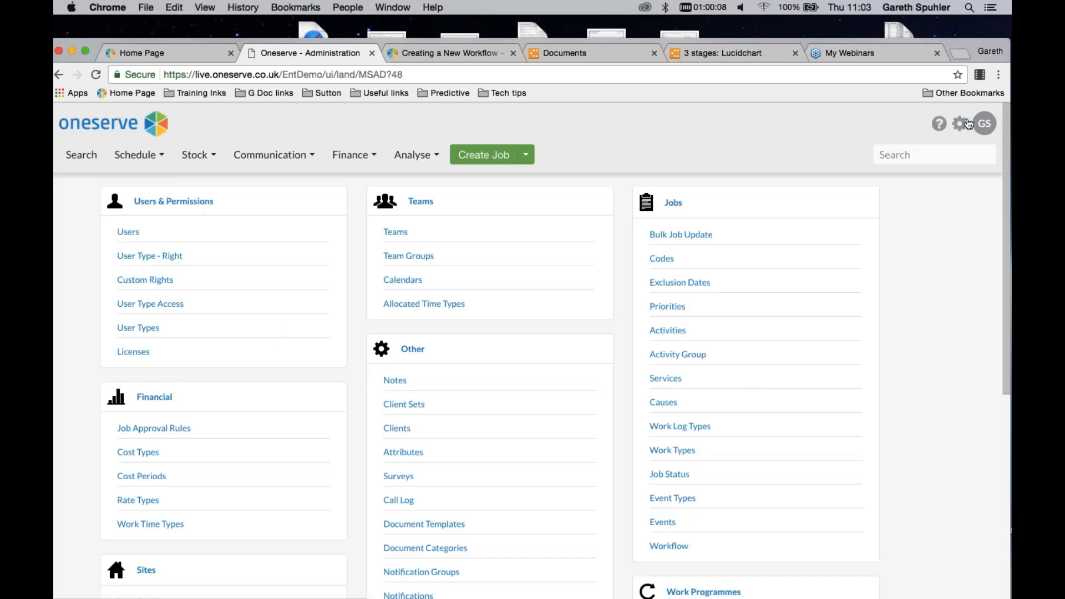
click(668, 548)
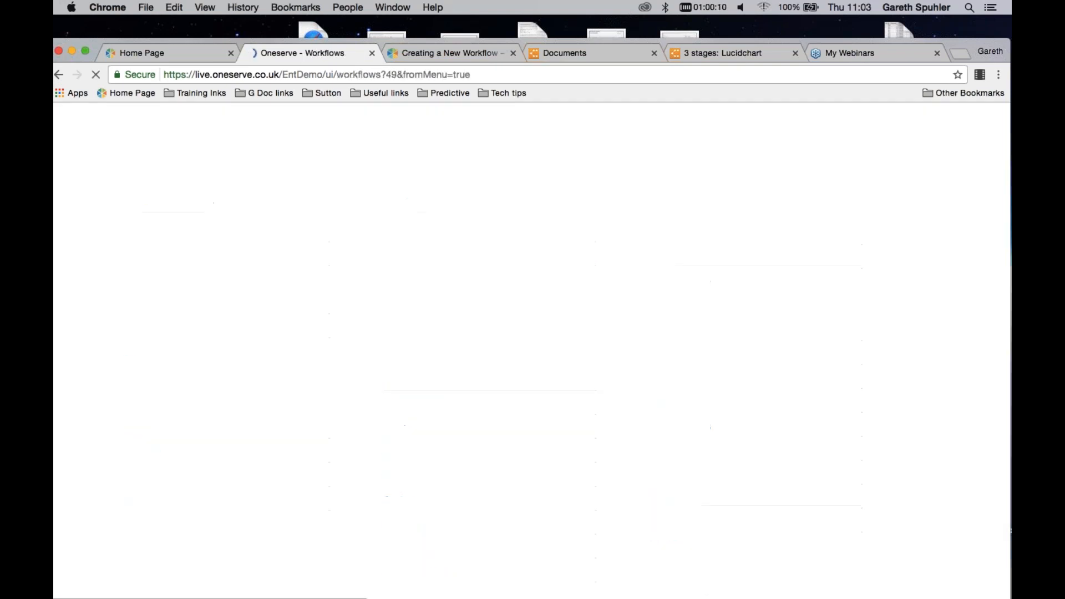
scroll(615, 410, down, 1)
click(150, 445)
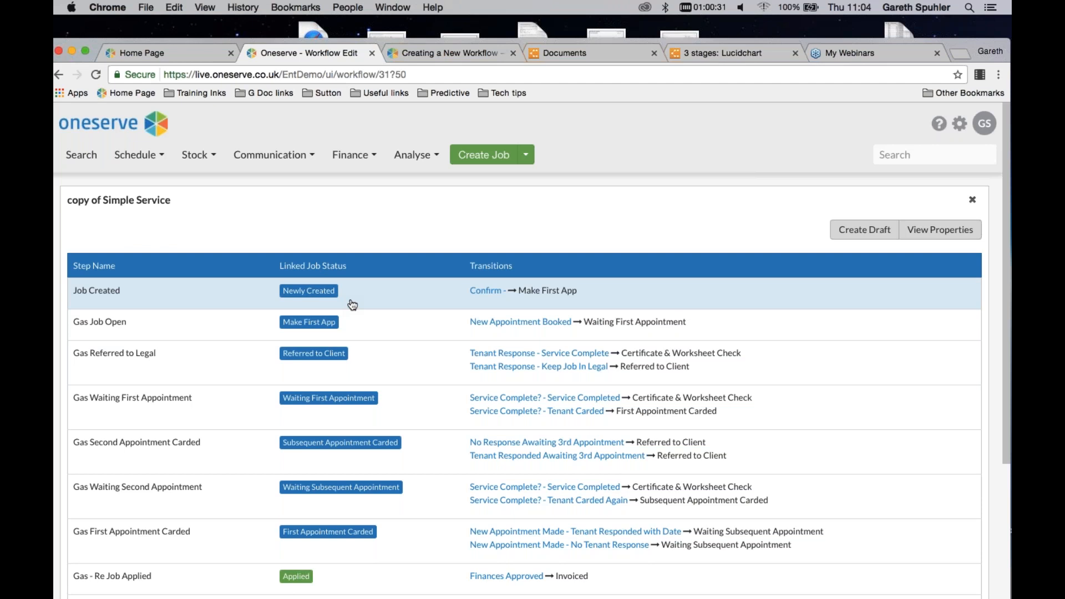
Examine the steps, linked job statuses and transitions of the copy of Simple Service workflow, and close it
scroll(350, 319, down, 4)
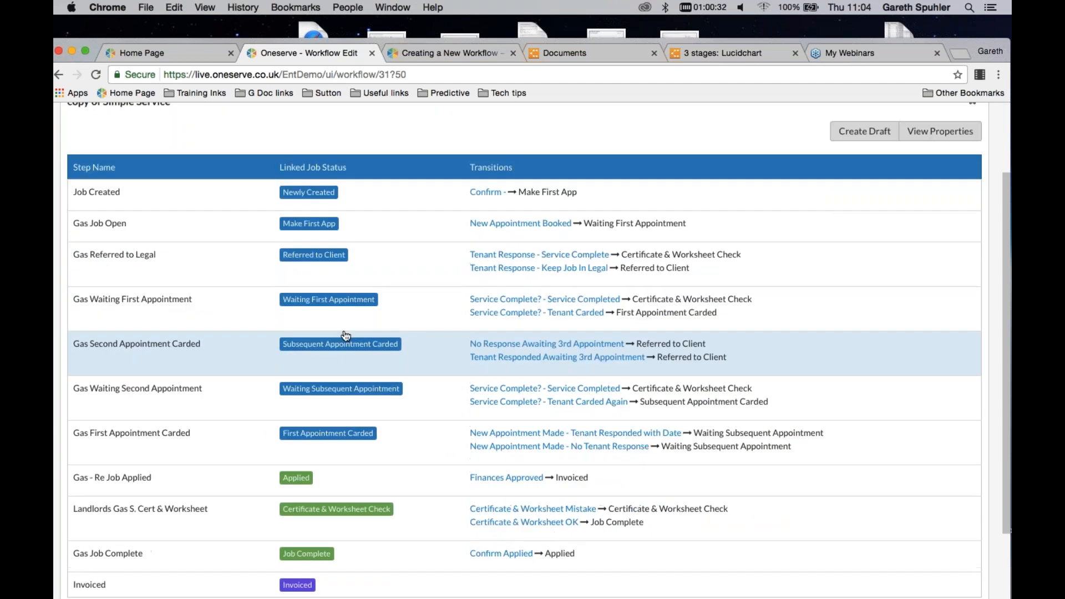
scroll(310, 468, down, 1)
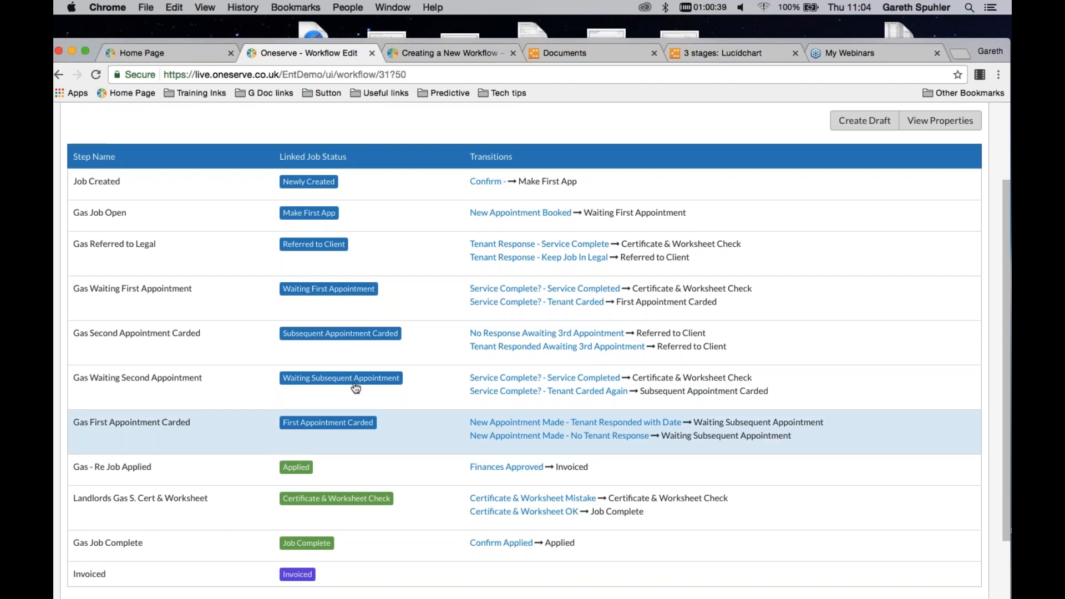
scroll(405, 342, up, 4)
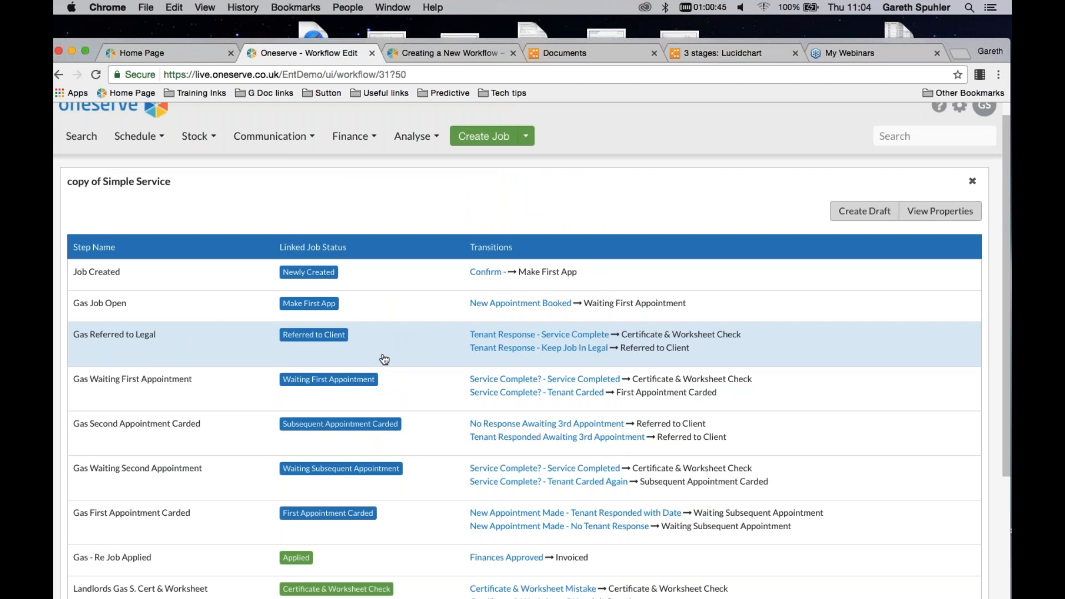
scroll(384, 360, down, 1)
scroll(384, 361, down, 4)
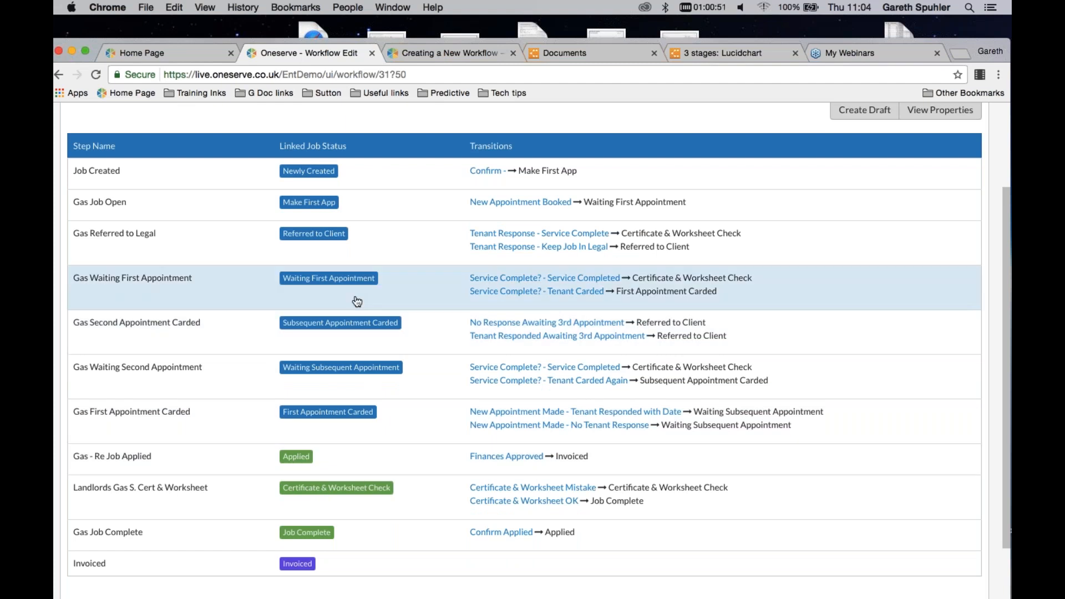
scroll(357, 301, up, 4)
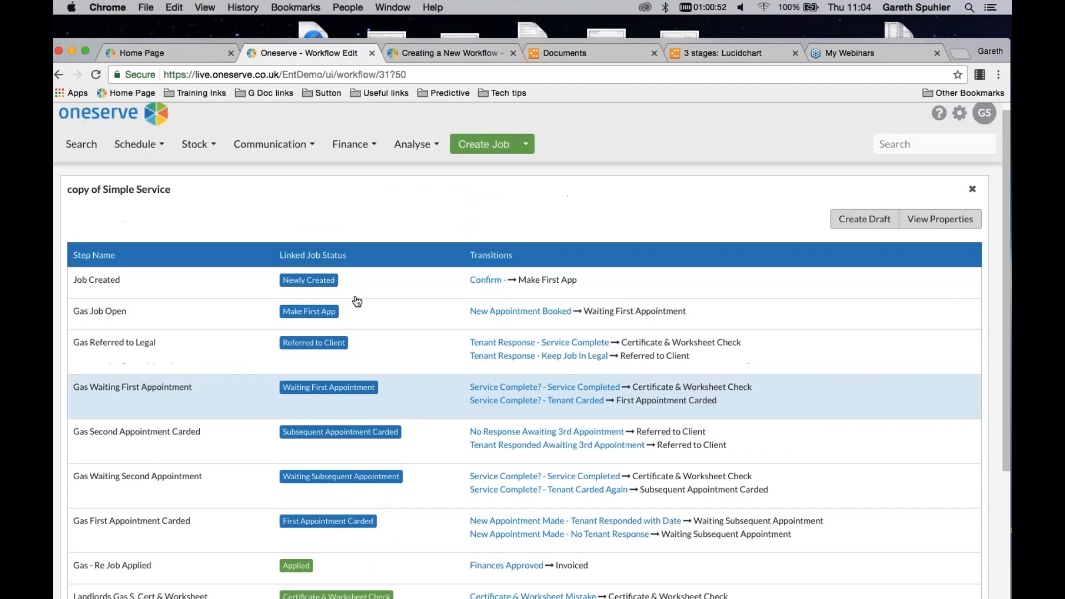
scroll(357, 301, up, 1)
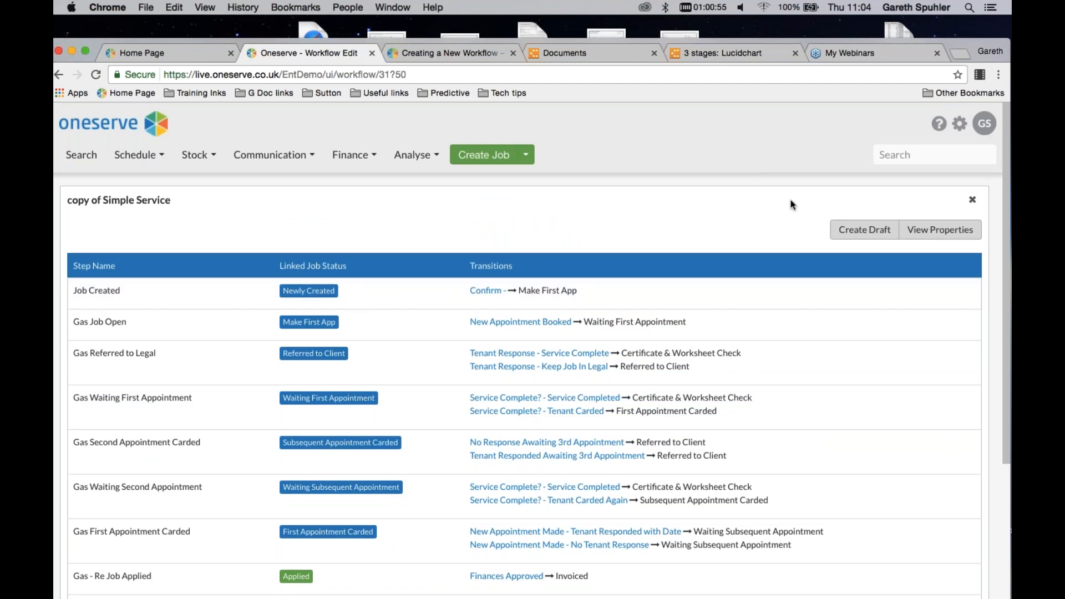
click(971, 199)
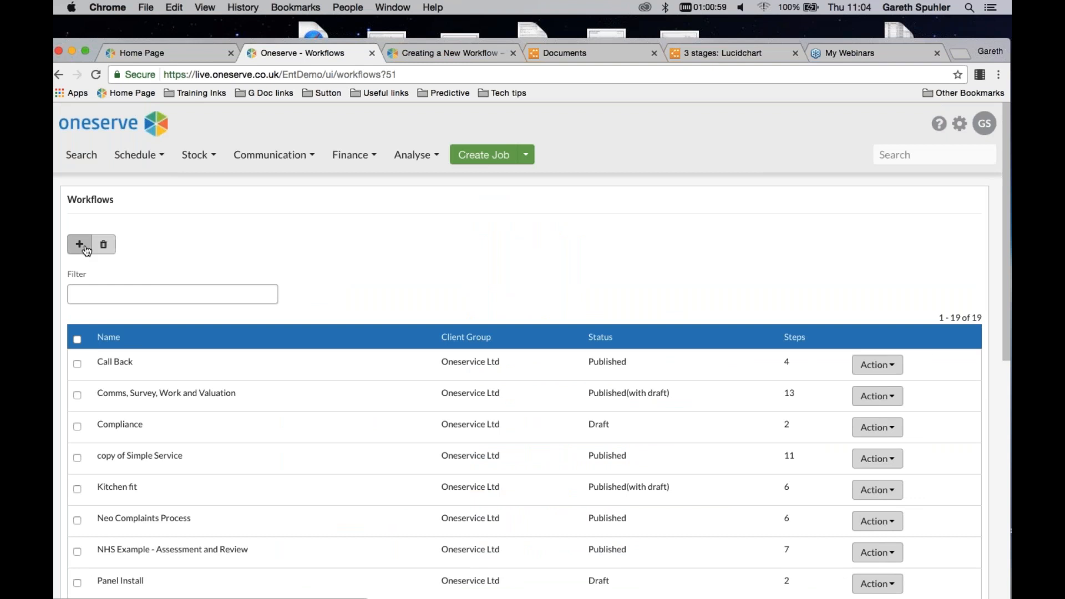
Create a new workflow named "test 1"
click(80, 245)
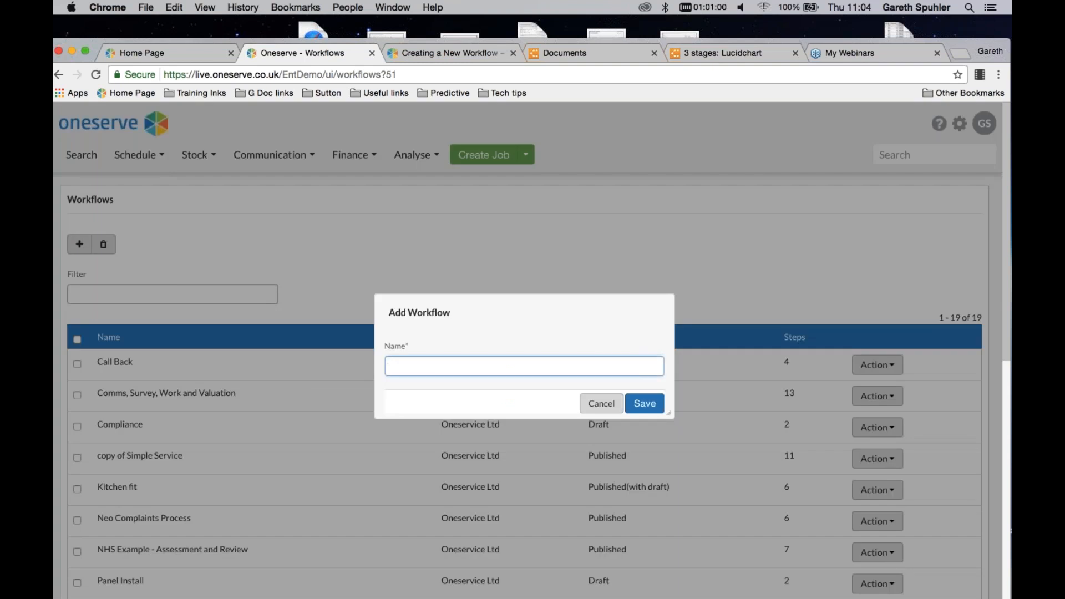
text(test 1)
click(634, 401)
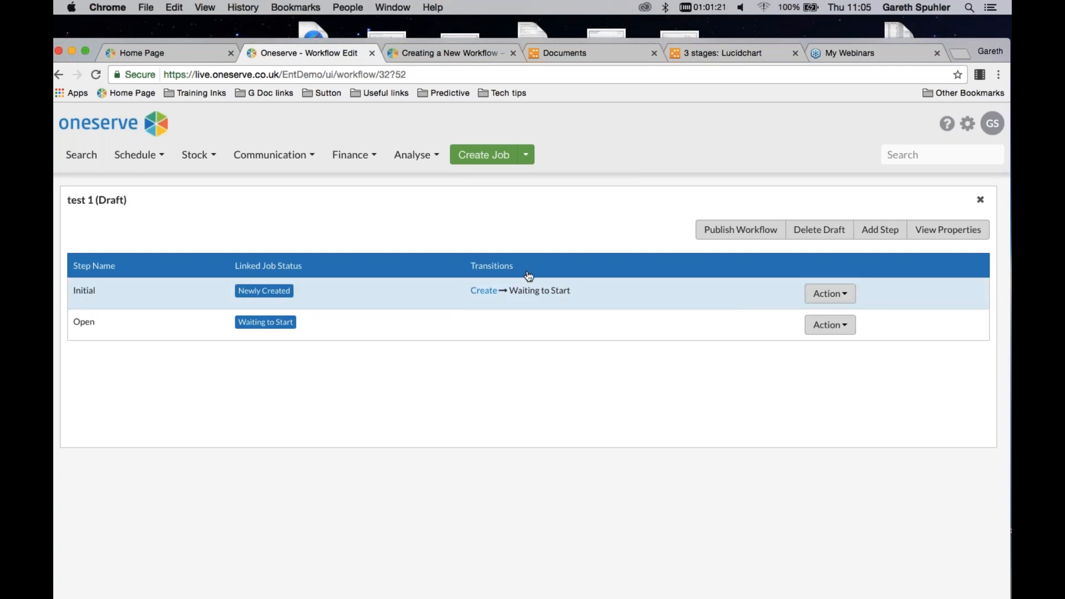
Look at the actions available for the Initial and Open steps of the test 1 draft
click(830, 294)
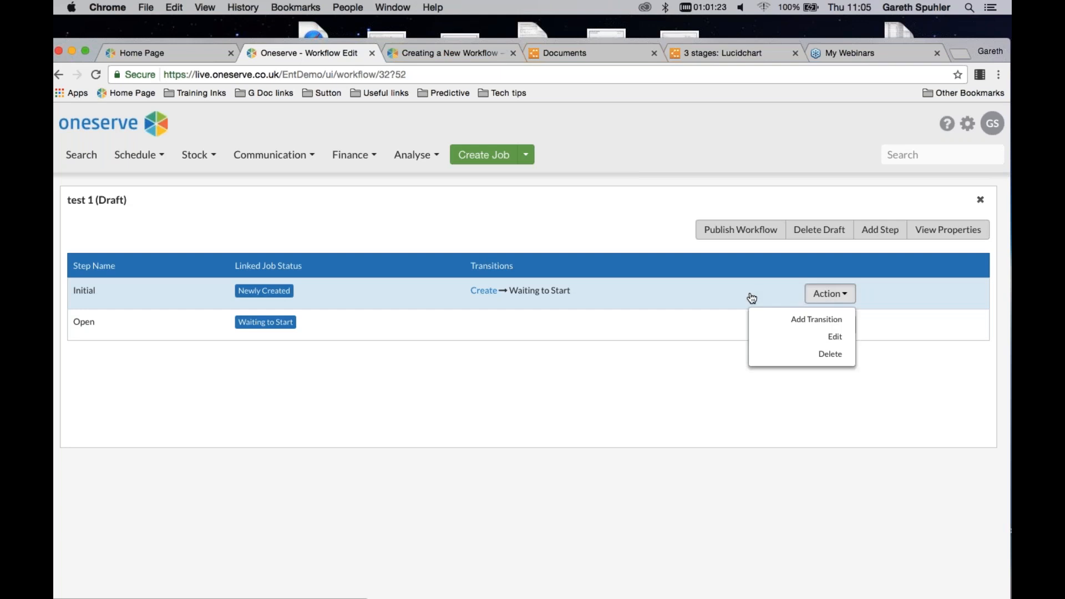
click(815, 325)
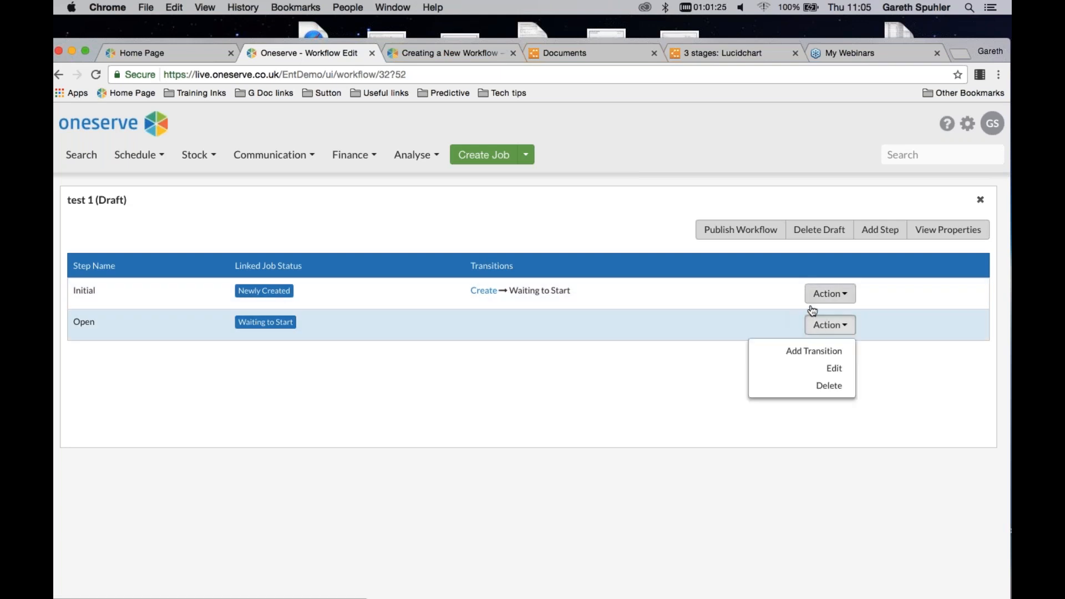
click(776, 299)
click(815, 293)
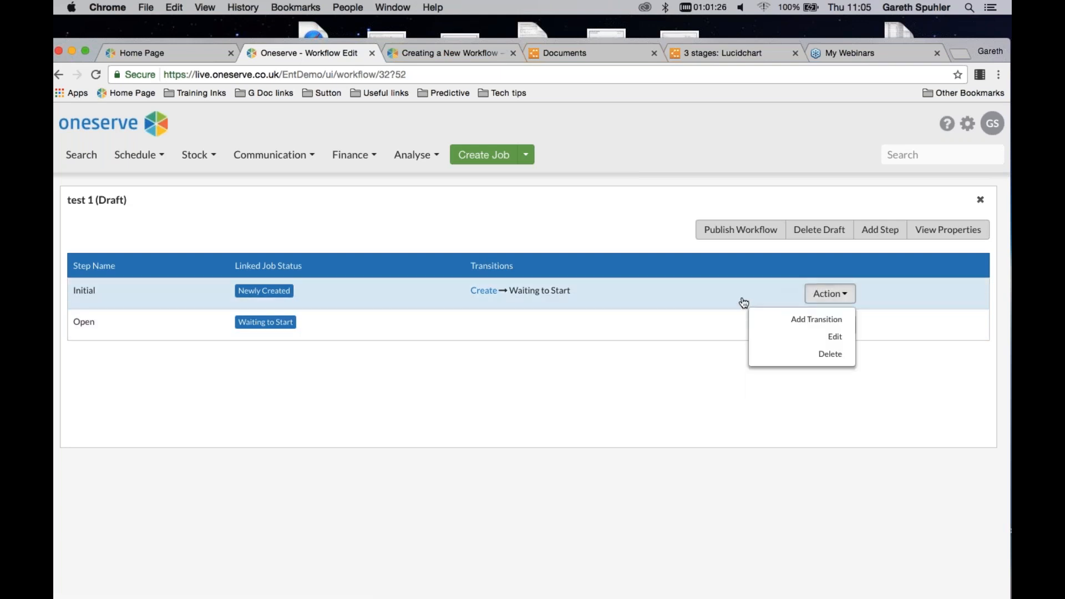
click(825, 326)
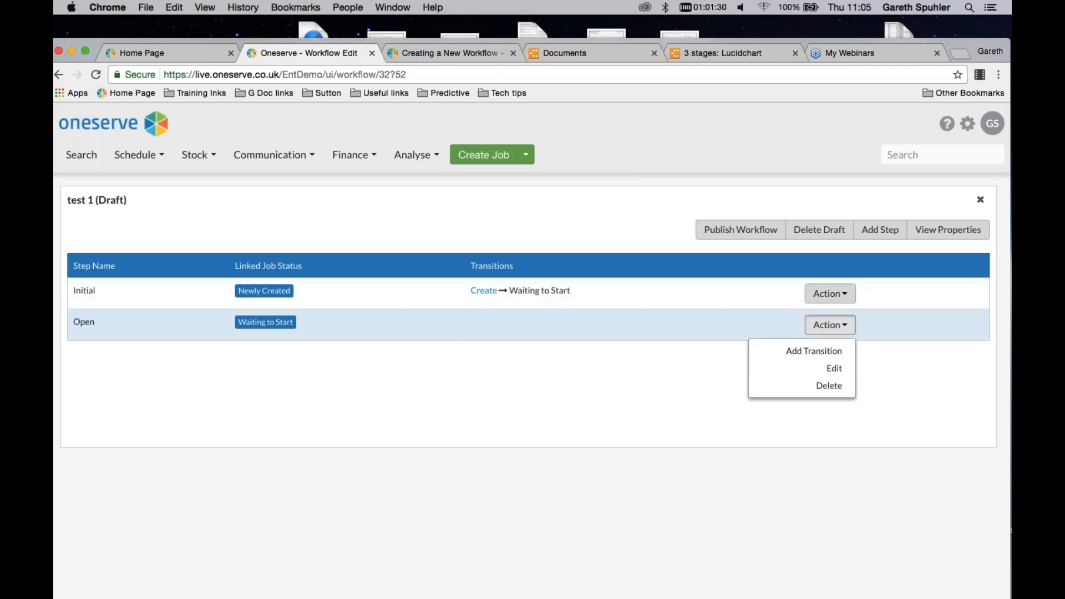
click(612, 225)
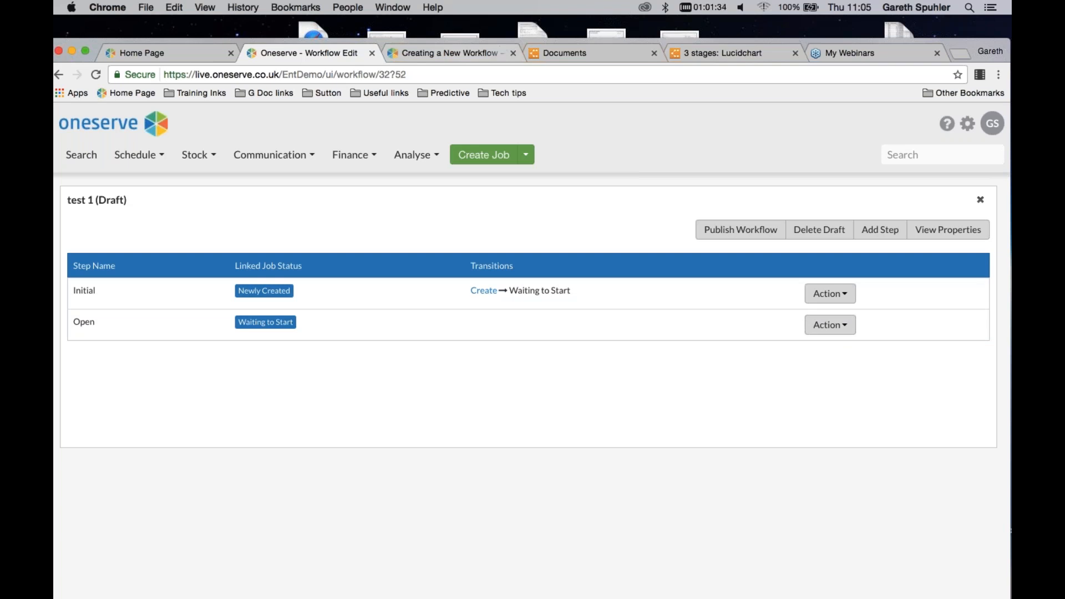
Switch to the Zendesk article on creating a new workflow and read its instructions on naming, properties and initial statuses
click(449, 54)
scroll(502, 269, up, 5)
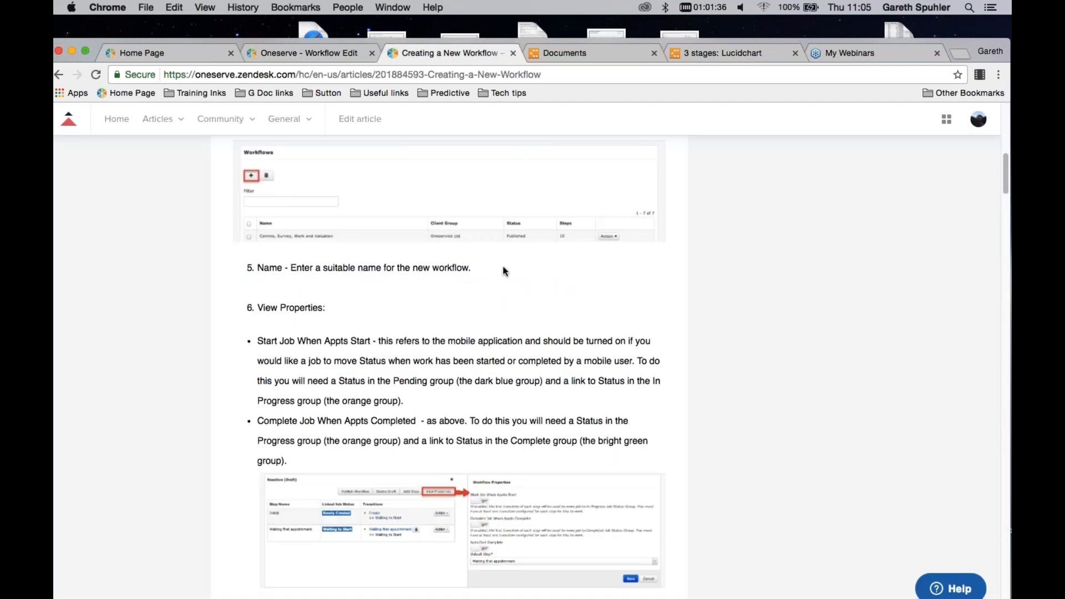
scroll(501, 266, down, 8)
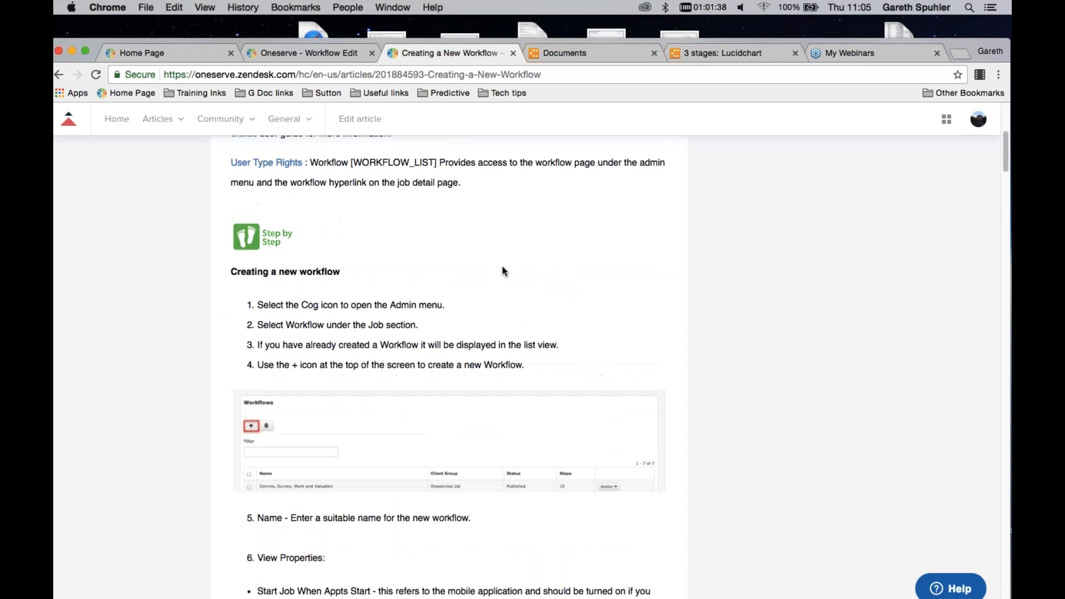
scroll(501, 267, down, 1)
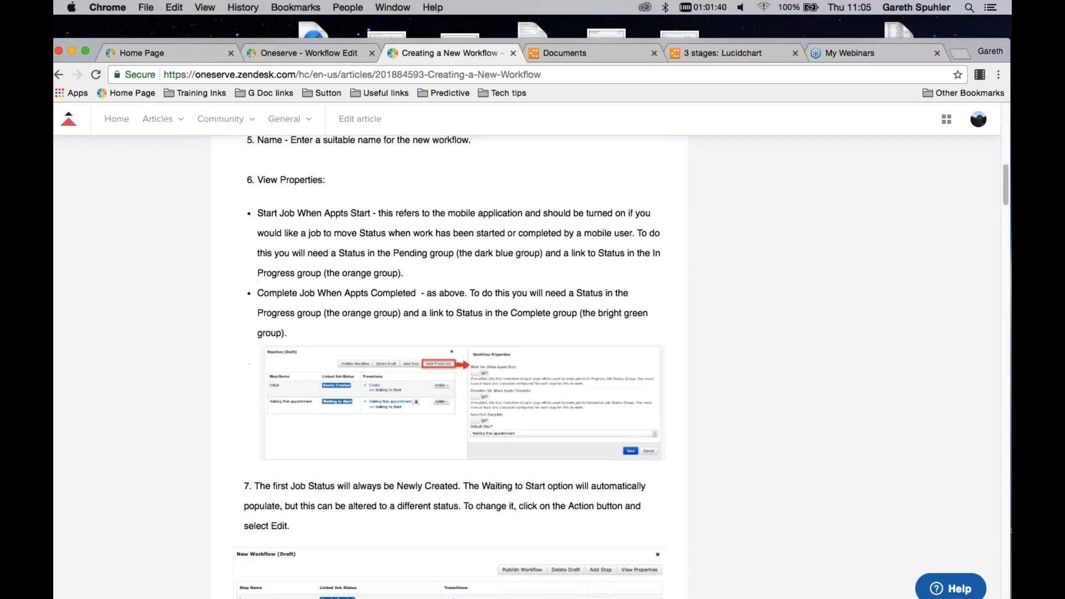
scroll(380, 470, down, 1)
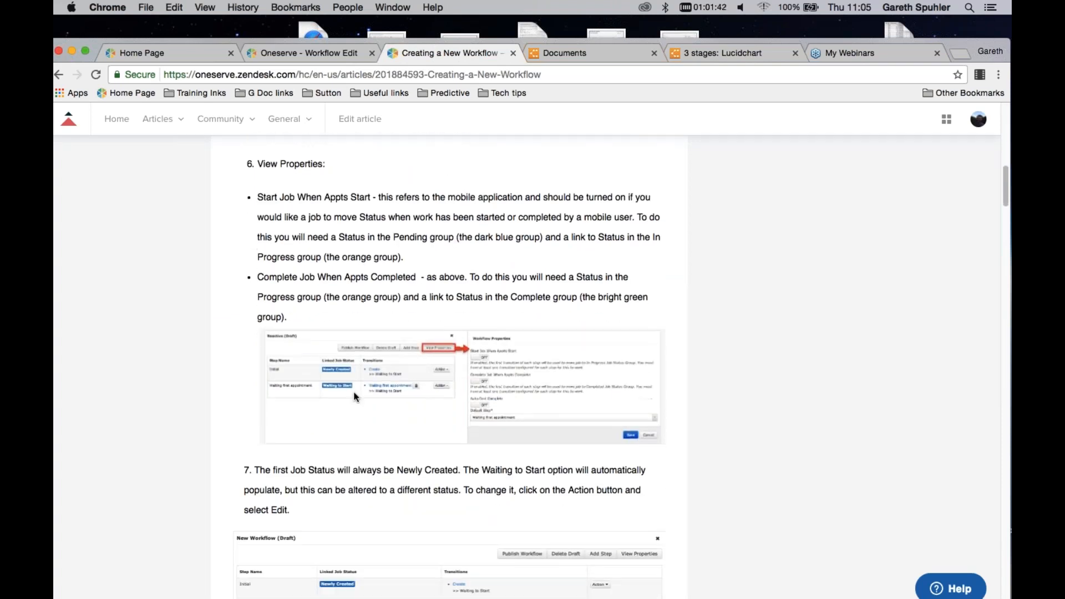
scroll(380, 471, down, 2)
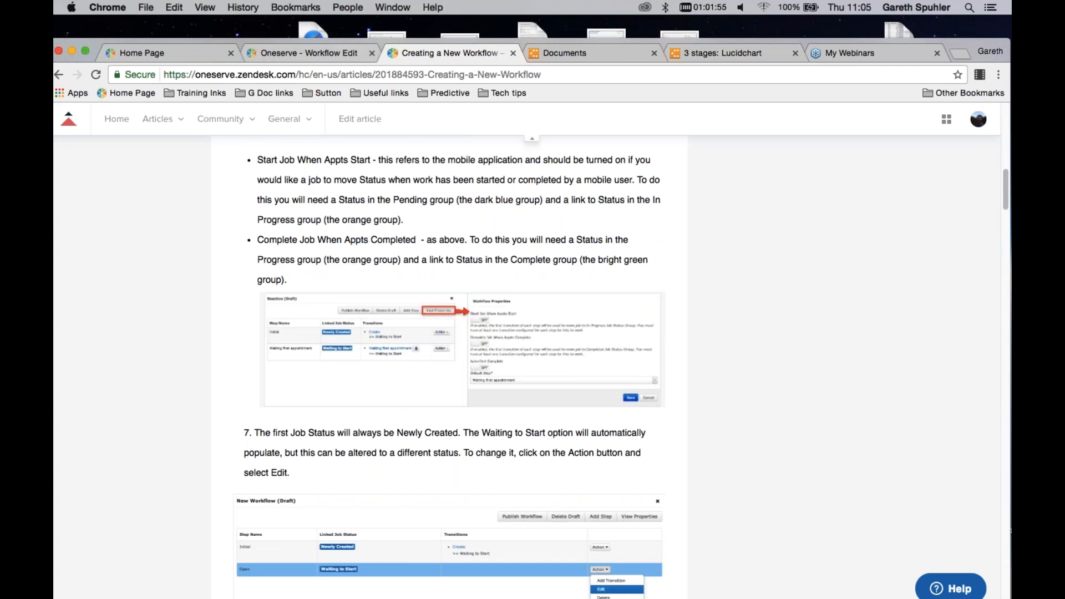
Open the test 1 draft's properties in Oneserve, consult the 3 stages flowchart in Lucidchart, and return to the draft
click(325, 54)
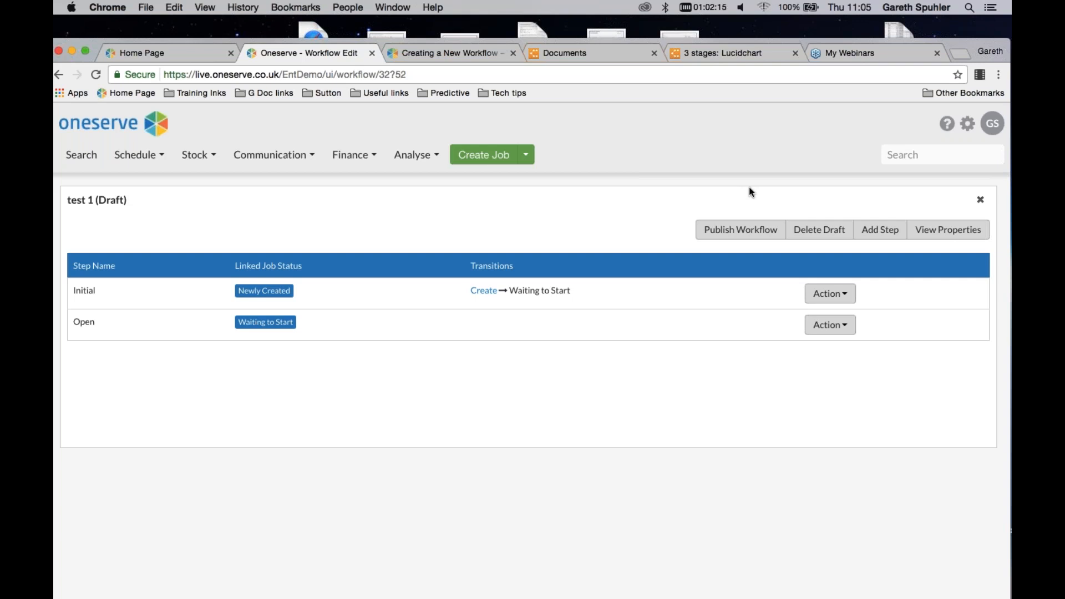
click(937, 233)
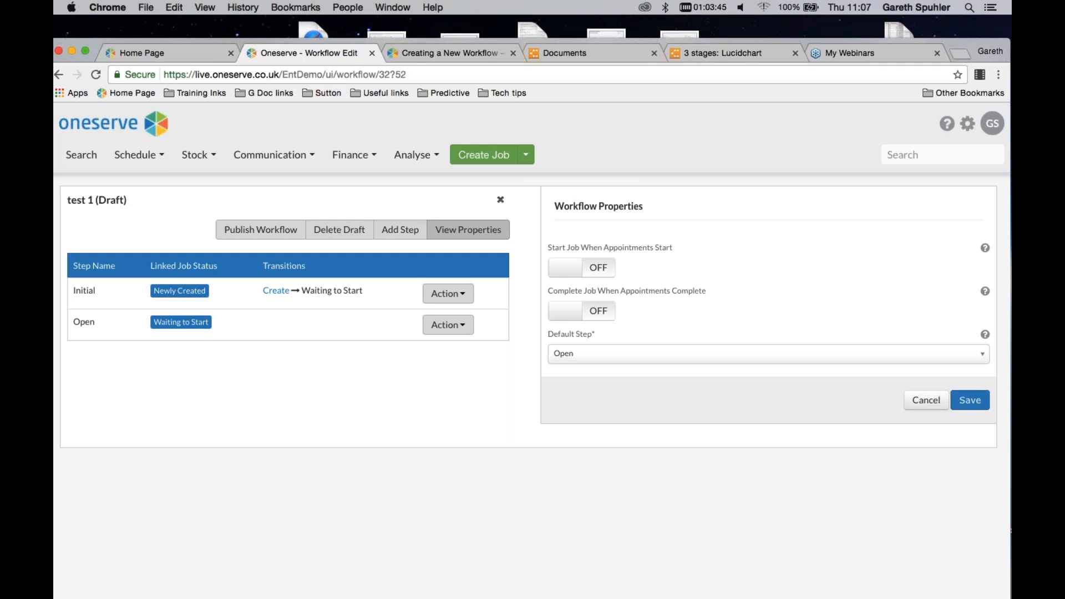
click(724, 55)
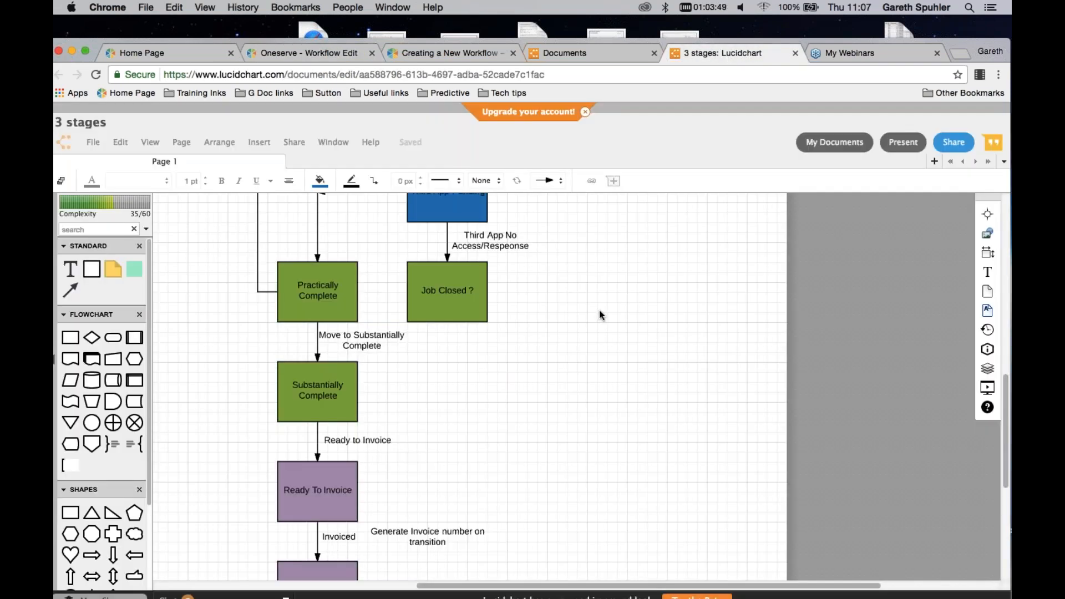
scroll(599, 310, up, 5)
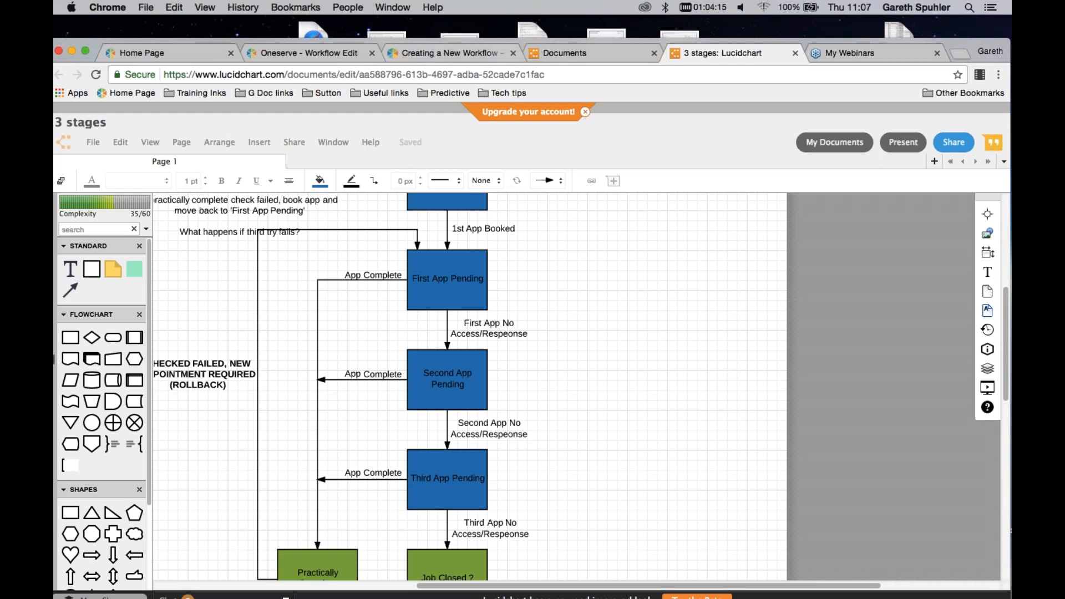
click(449, 53)
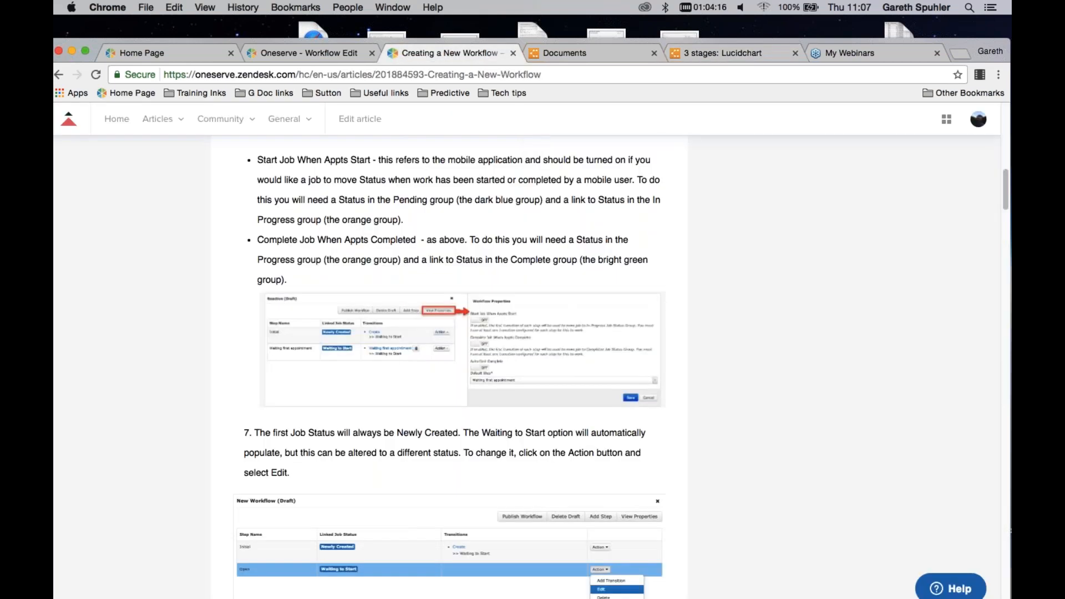
click(285, 53)
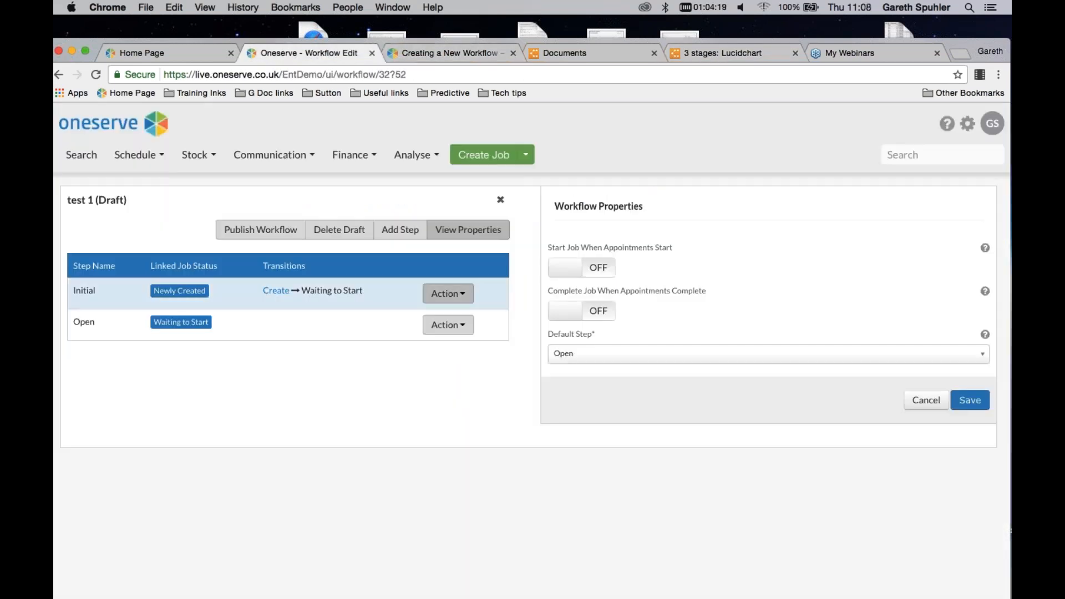